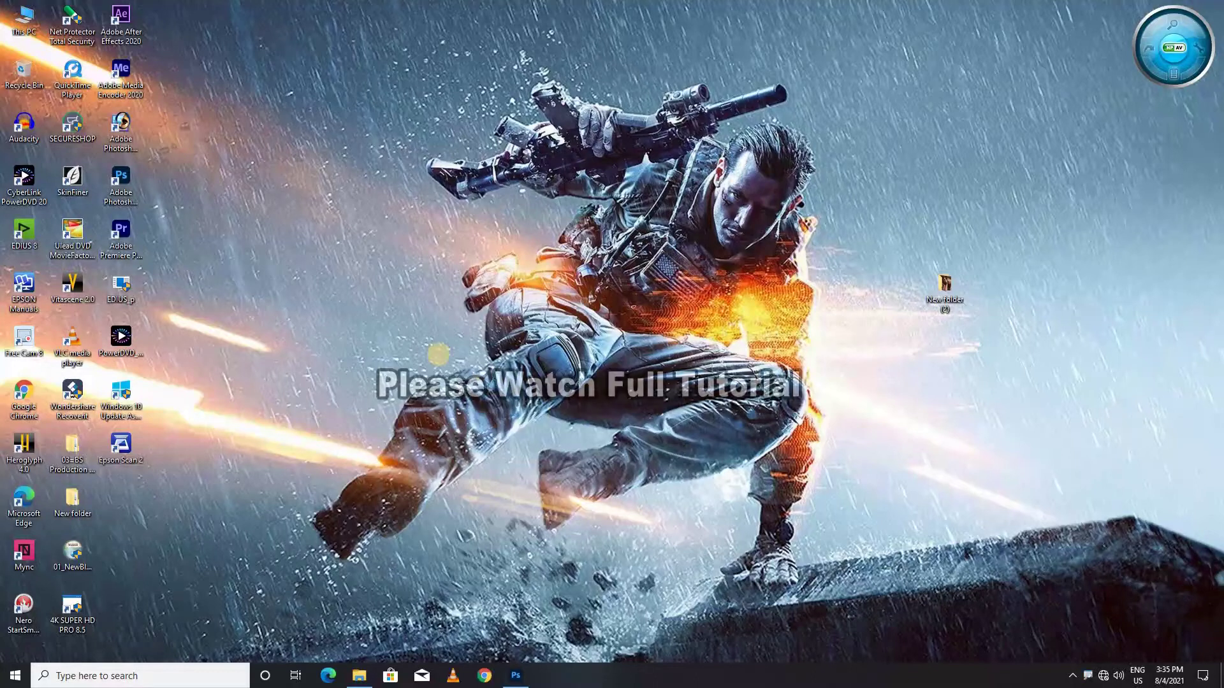
Step: Refresh the Windows desktop from its right-click menu
right_click(351, 313)
click(417, 370)
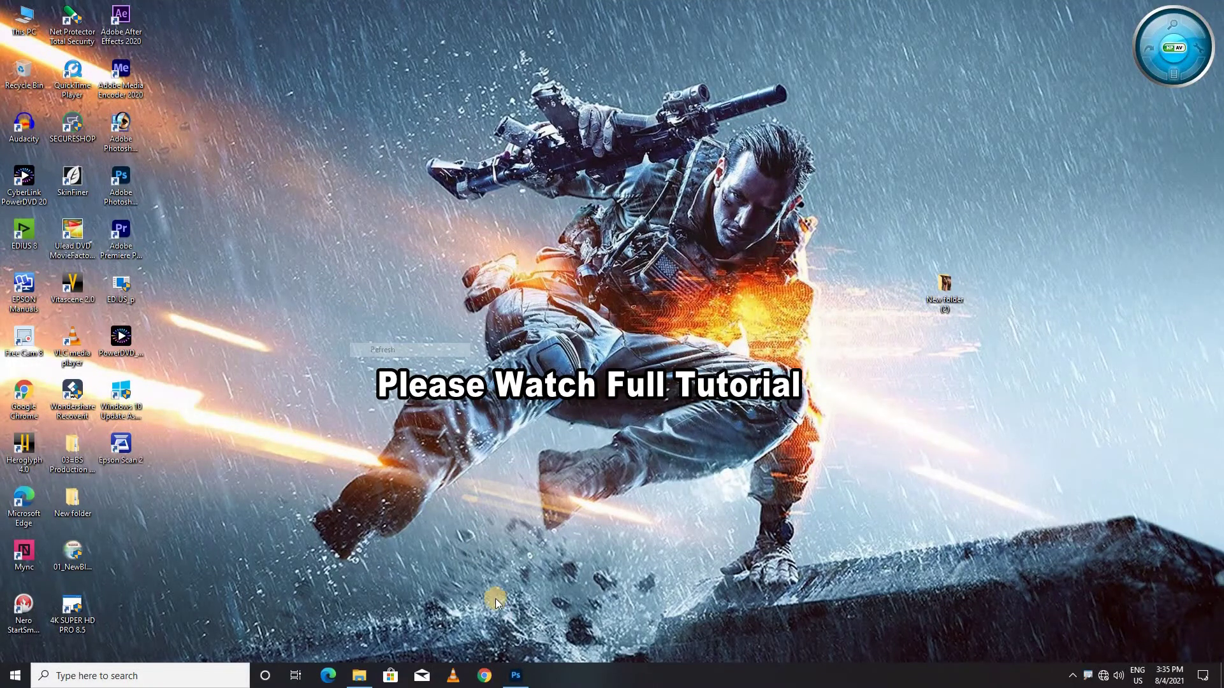
Step: Open acne-treatment.jpg from Photoshop's Recent files and duplicate the Background layer as Background copy
click(514, 676)
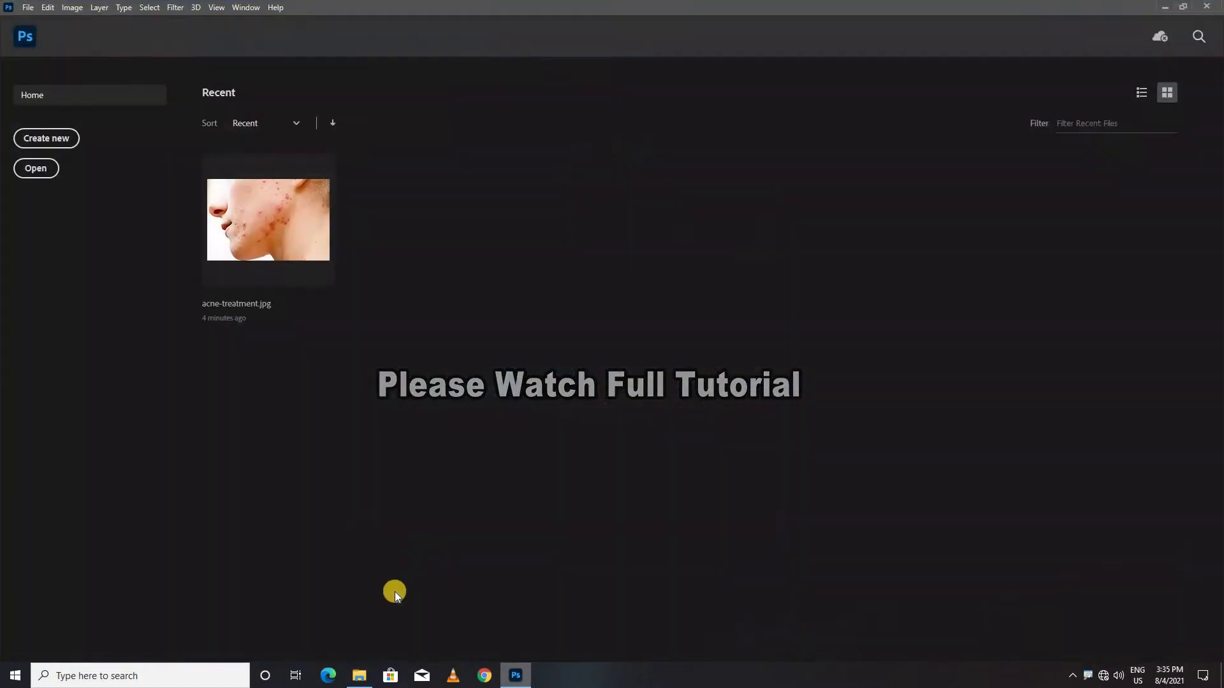
click(249, 220)
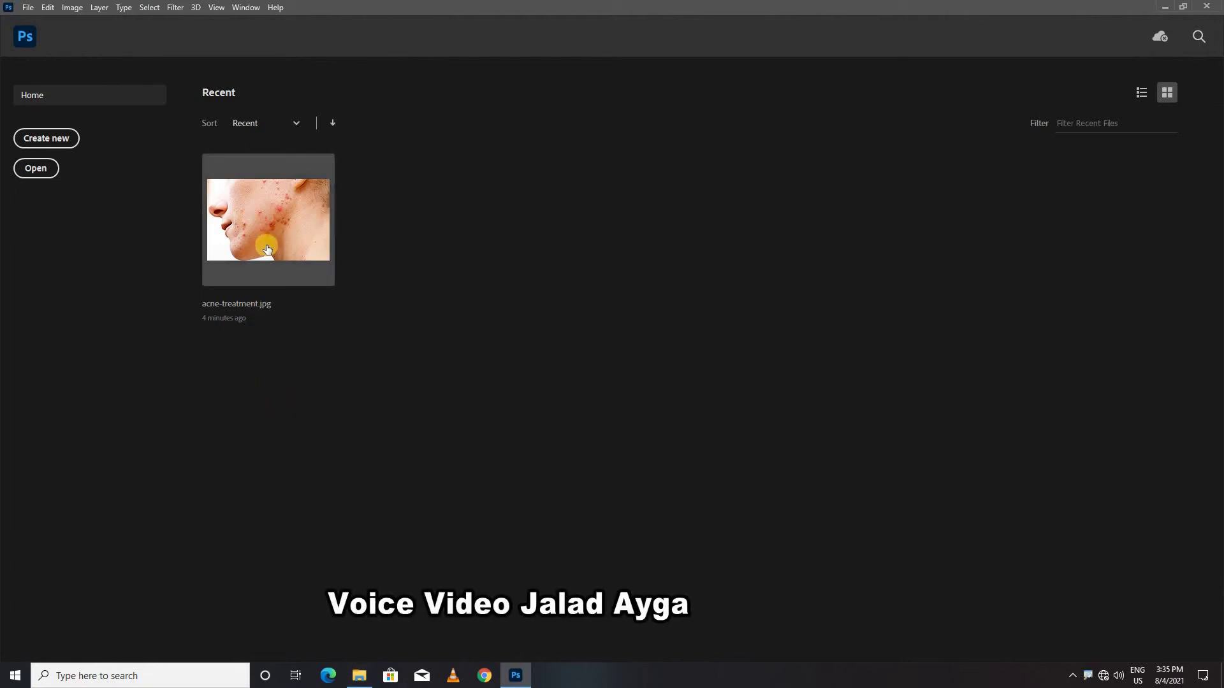
scroll(374, 285, up, 3)
scroll(375, 281, down, 3)
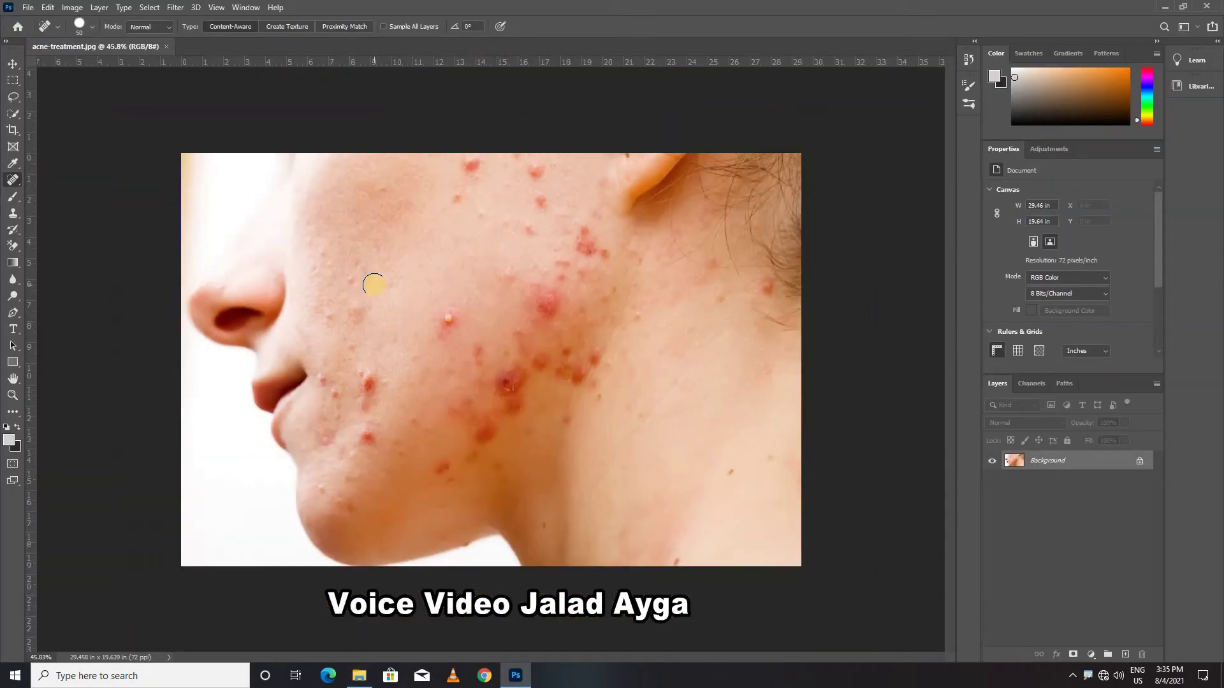
scroll(374, 281, up, 1)
scroll(388, 281, down, 1)
drag(1036, 459, 1121, 653)
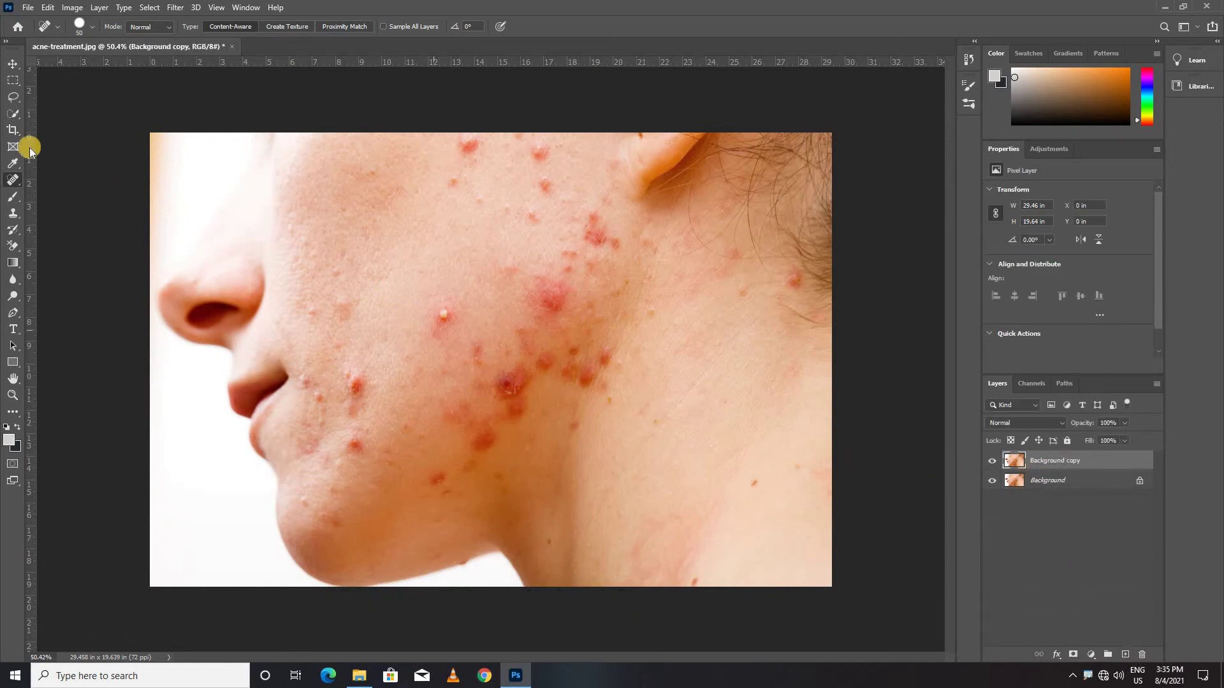
Step: Choose the Spot Healing Brush from the healing tool variants and zoom in on the cheek
right_click(9, 181)
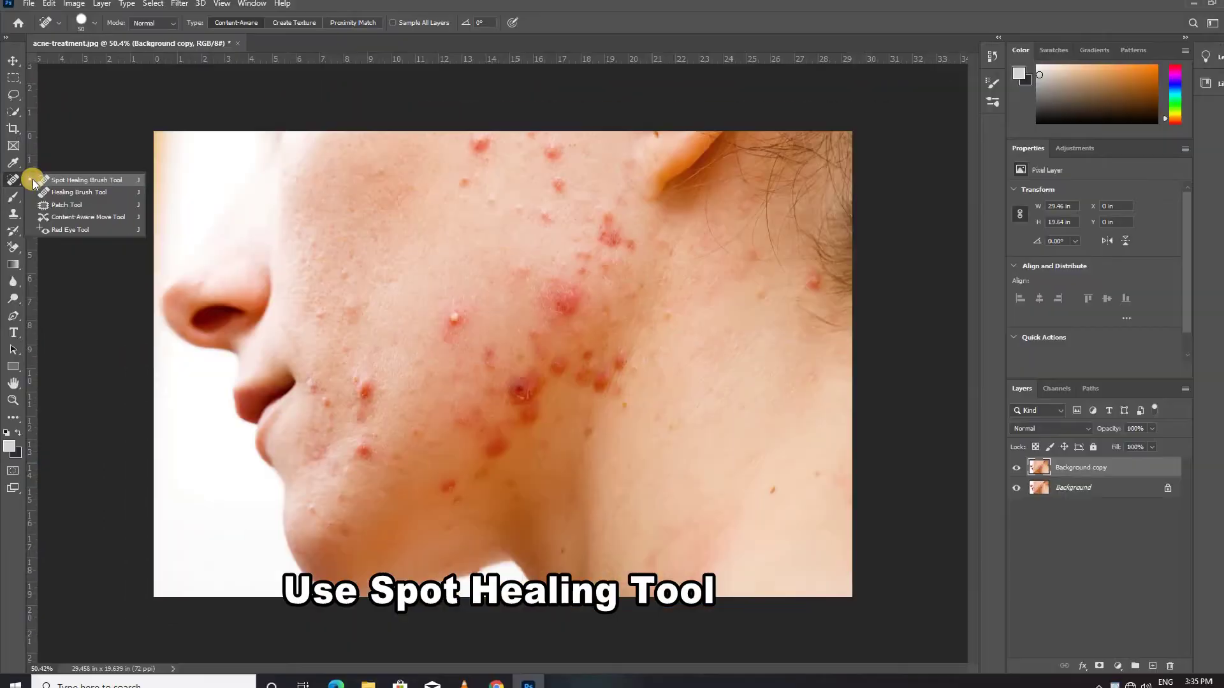
click(36, 181)
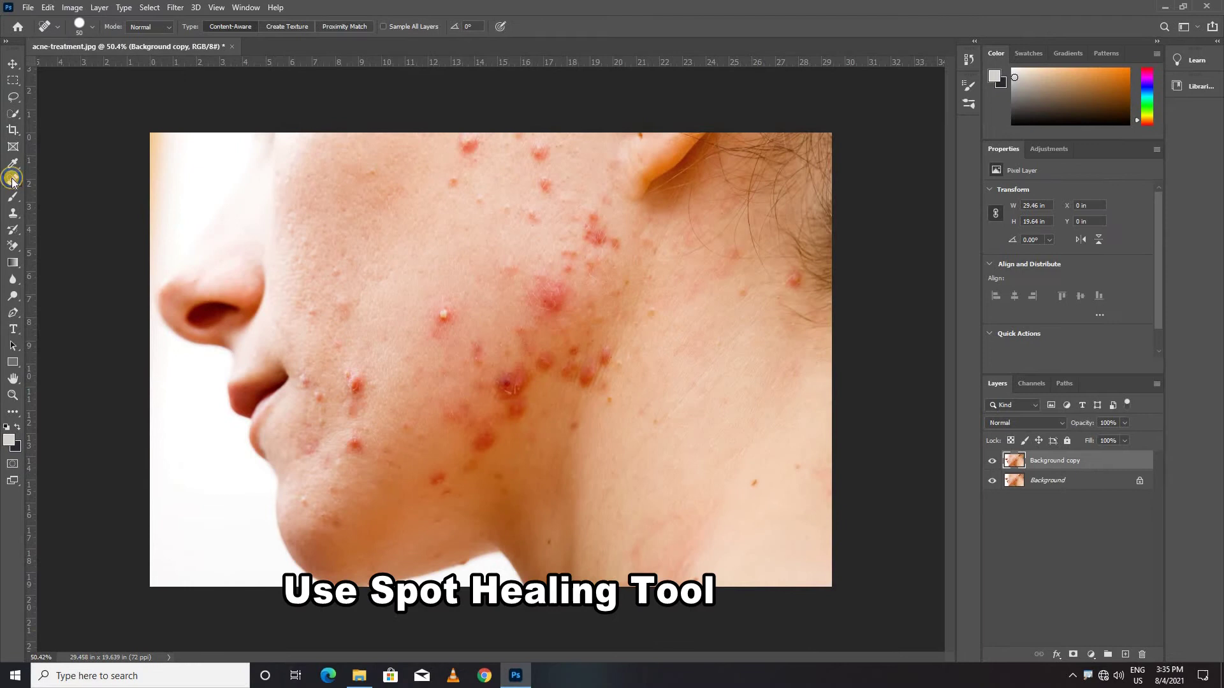
right_click(11, 182)
click(54, 202)
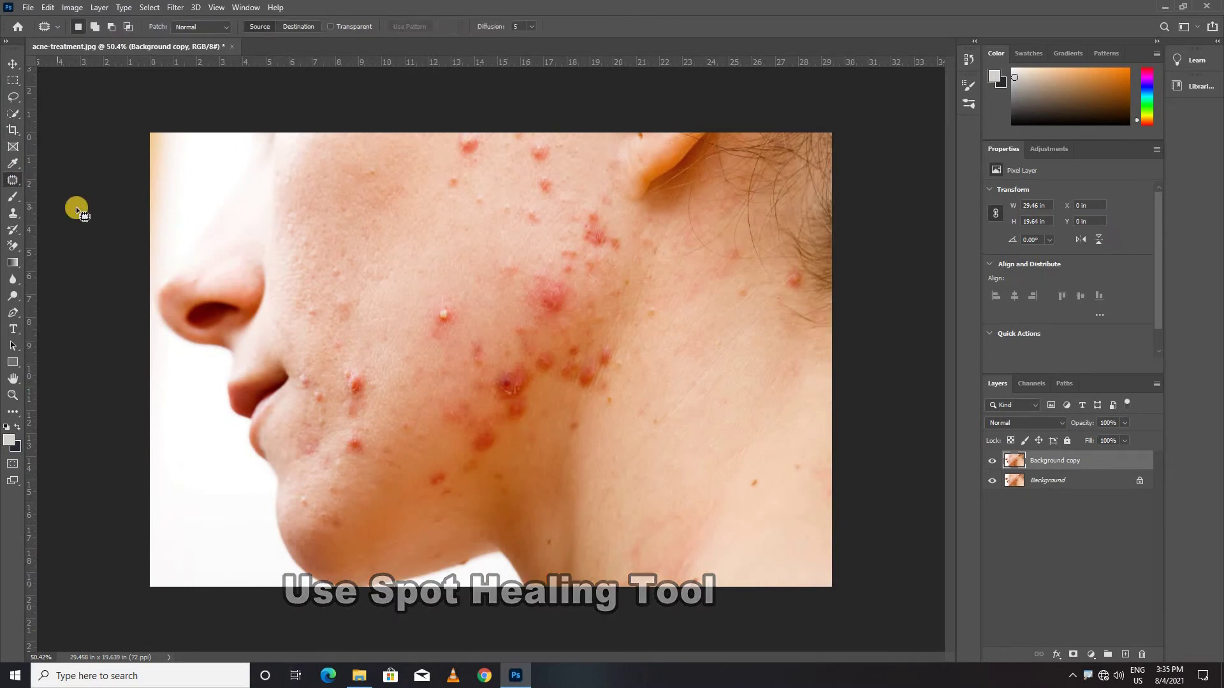
key(ctrl+plus)
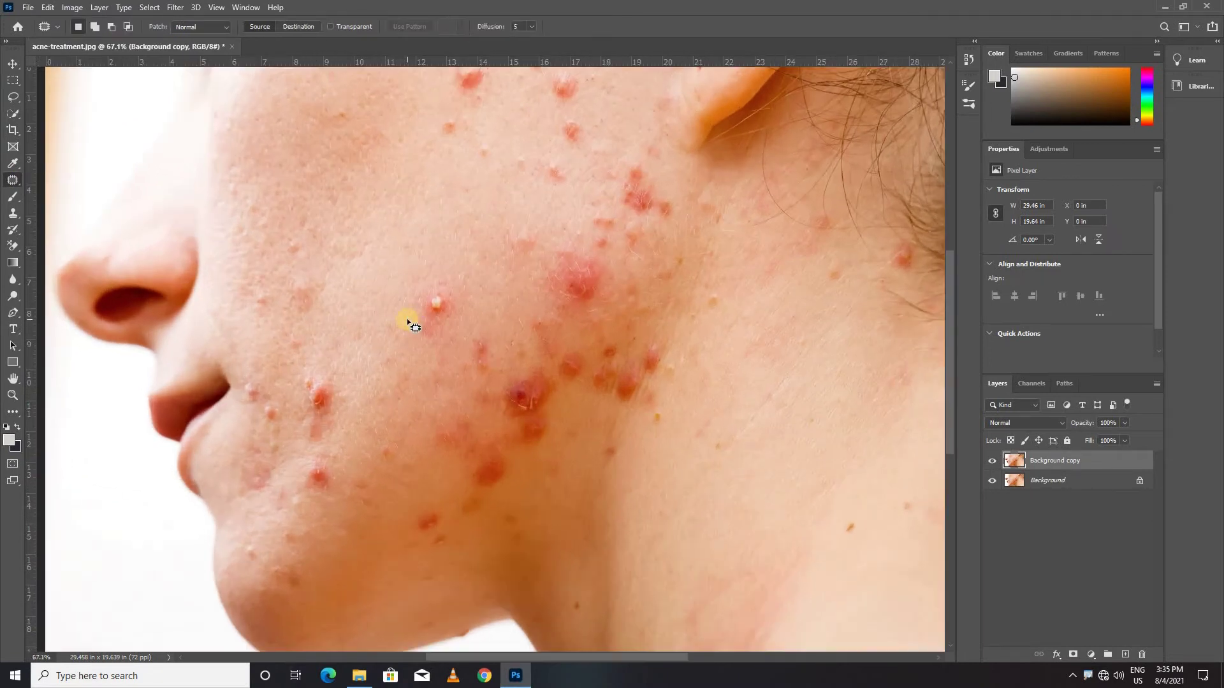
scroll(317, 282, down, 1)
right_click(12, 181)
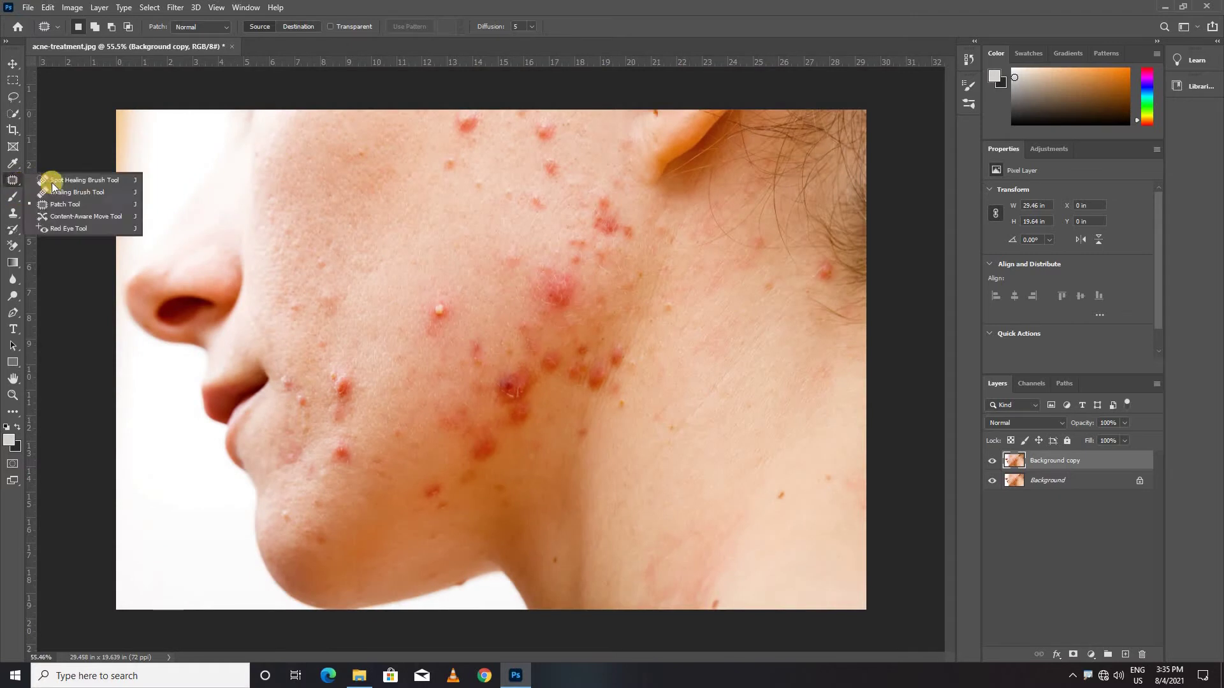
click(51, 180)
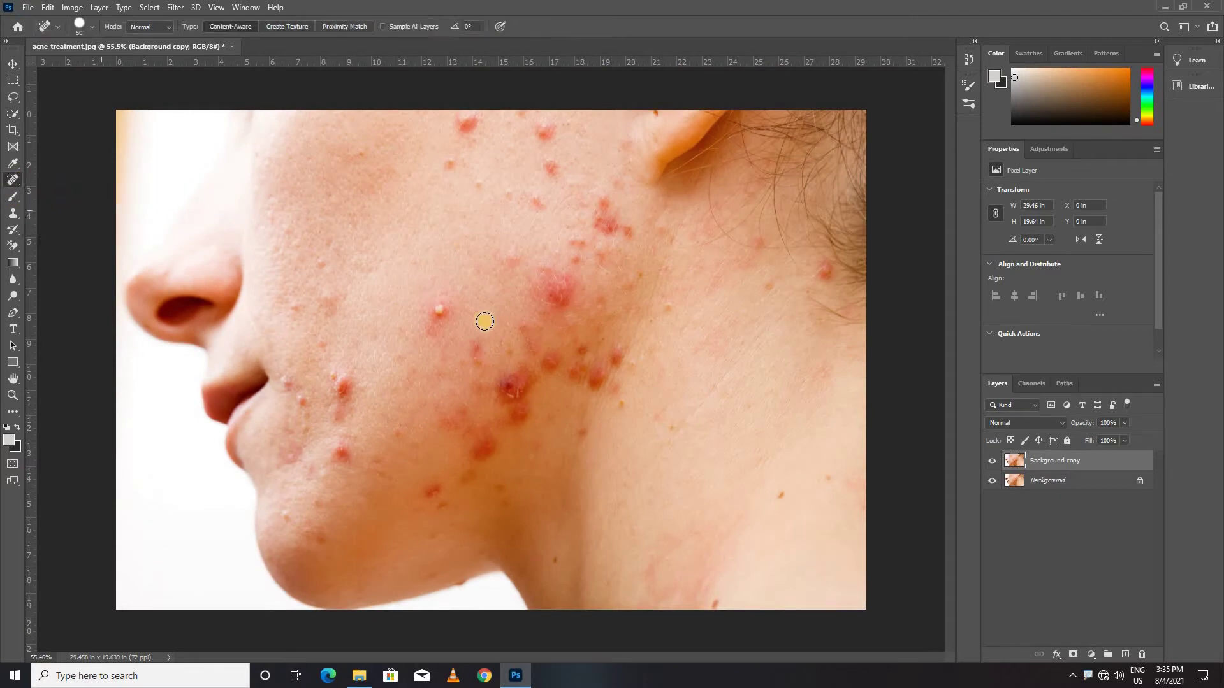
Step: Heal the spots in the mid cheek, beside the mouth, on the chin and along the jaw
click(439, 310)
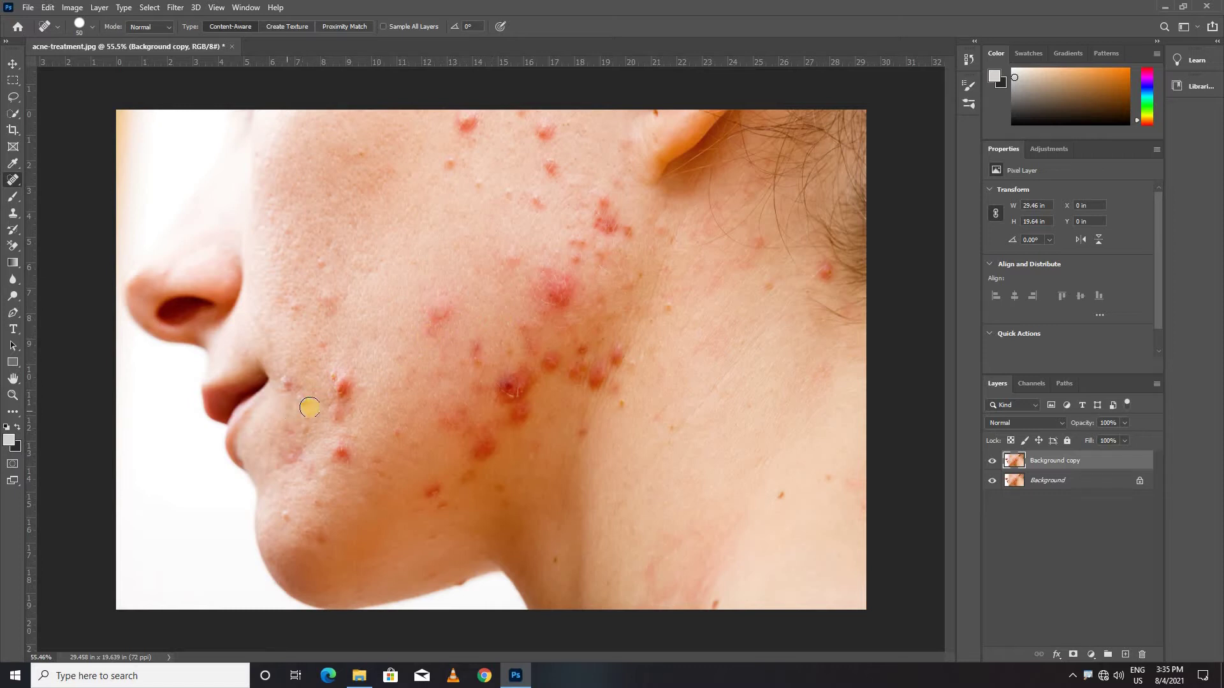
drag(302, 401, 287, 379)
drag(341, 391, 341, 393)
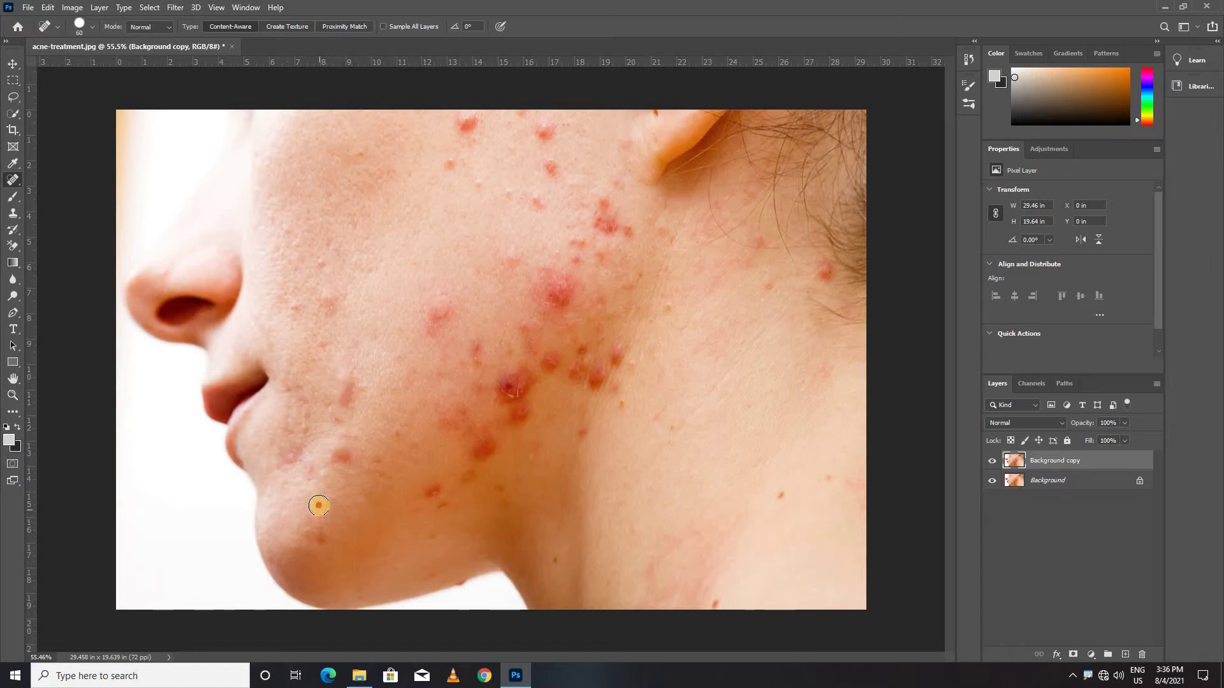
drag(328, 538, 328, 539)
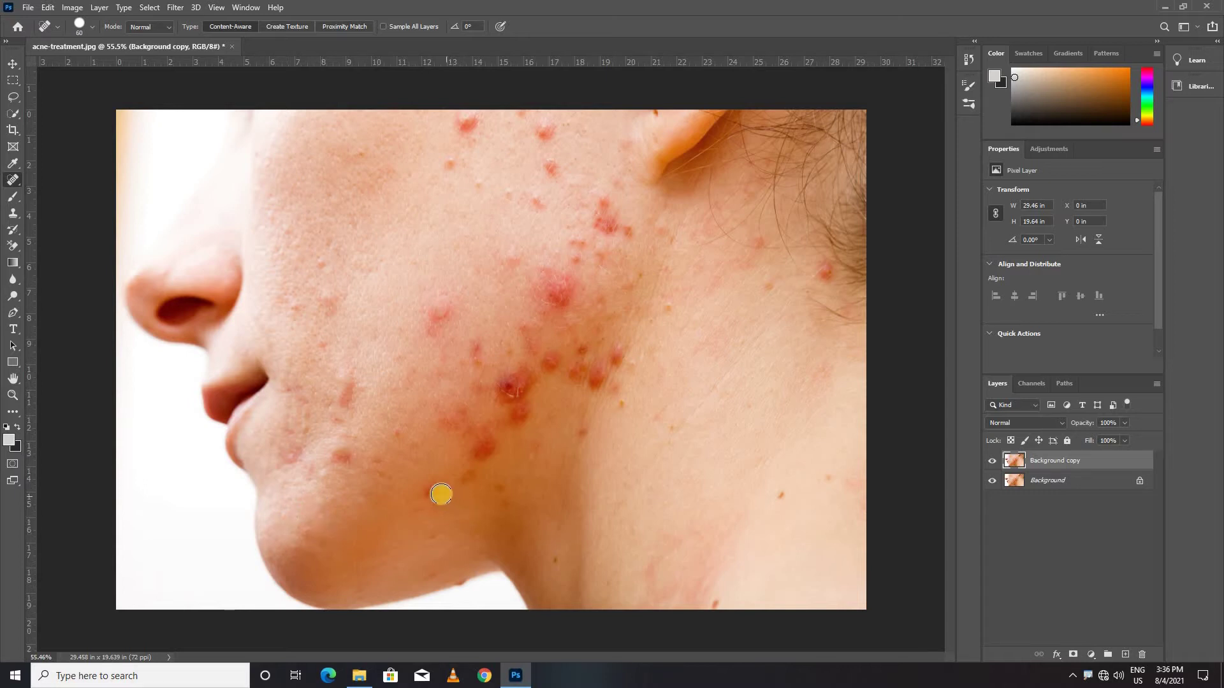
click(448, 503)
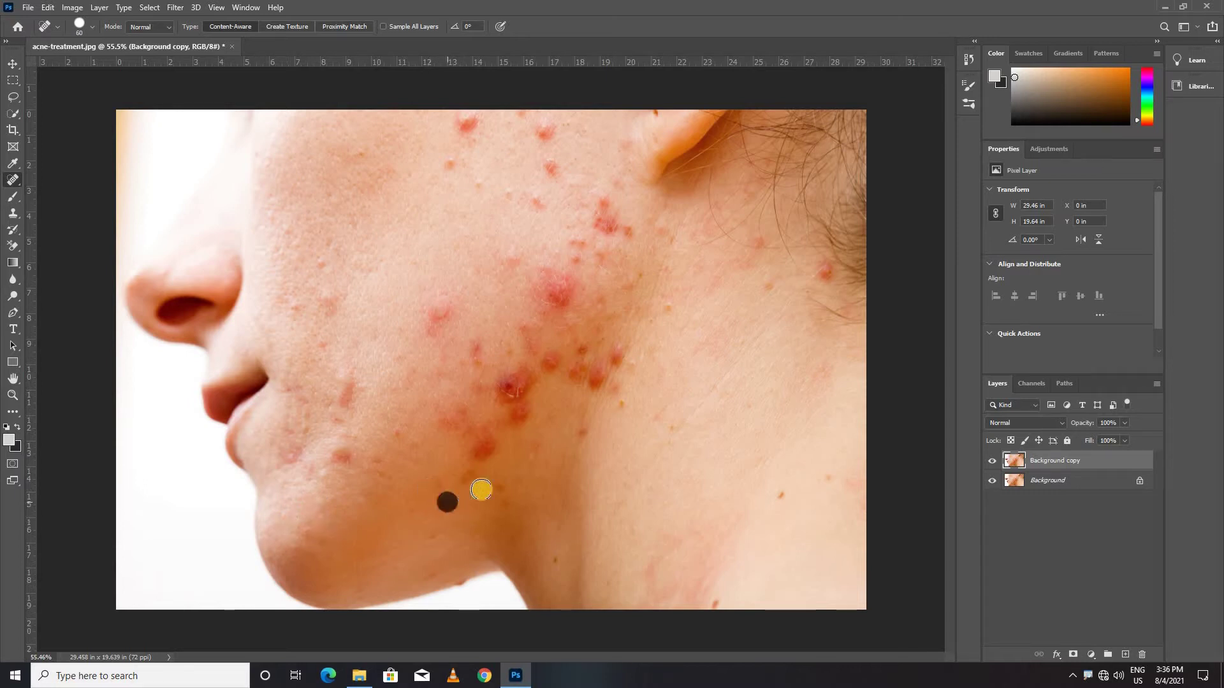
click(458, 416)
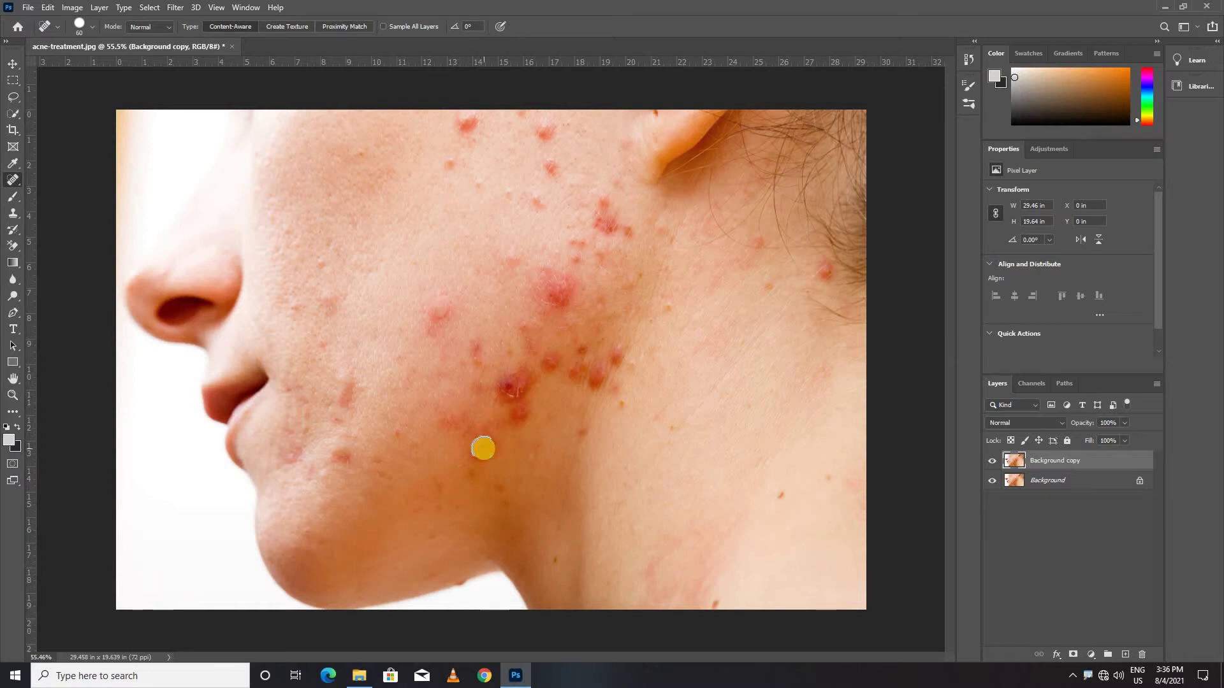
drag(483, 448, 485, 432)
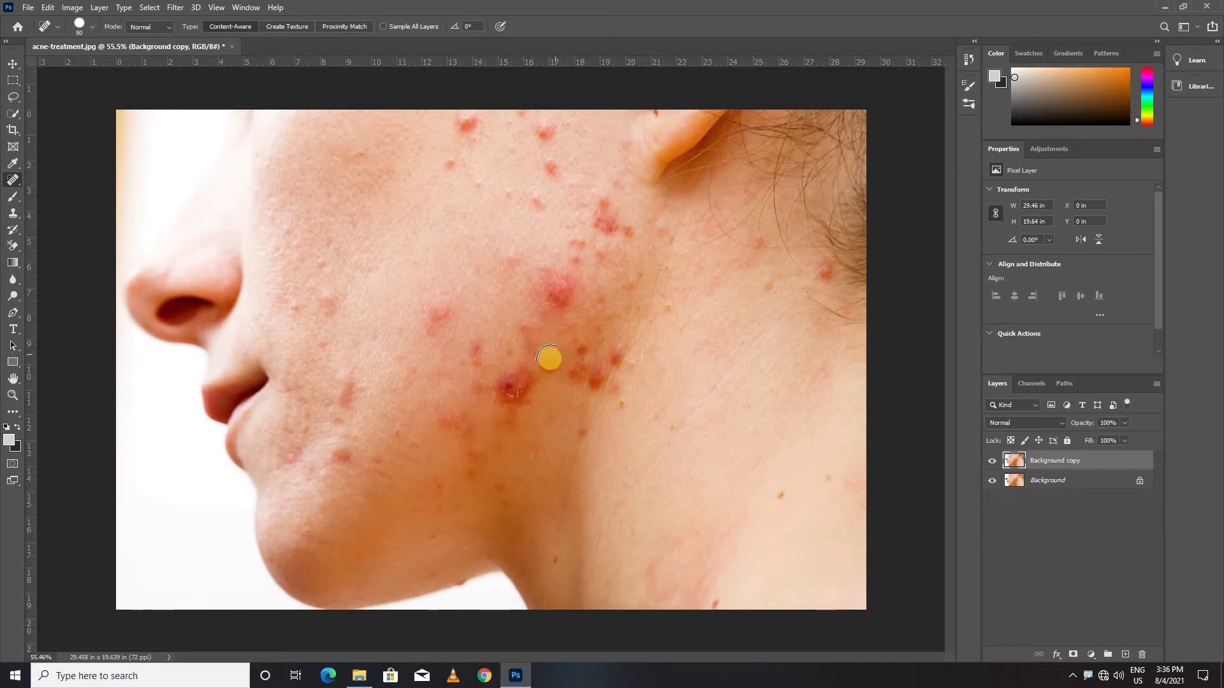
Step: Heal the remaining red spots across the mid, right and upper cheek
click(437, 310)
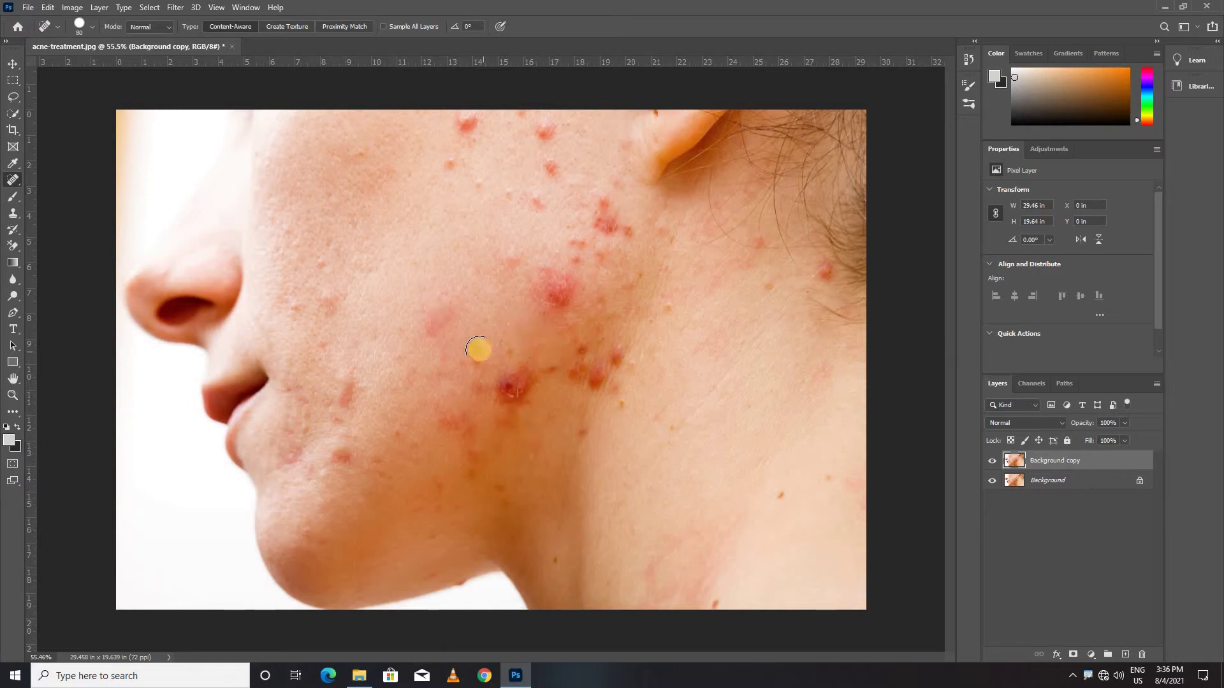
click(509, 385)
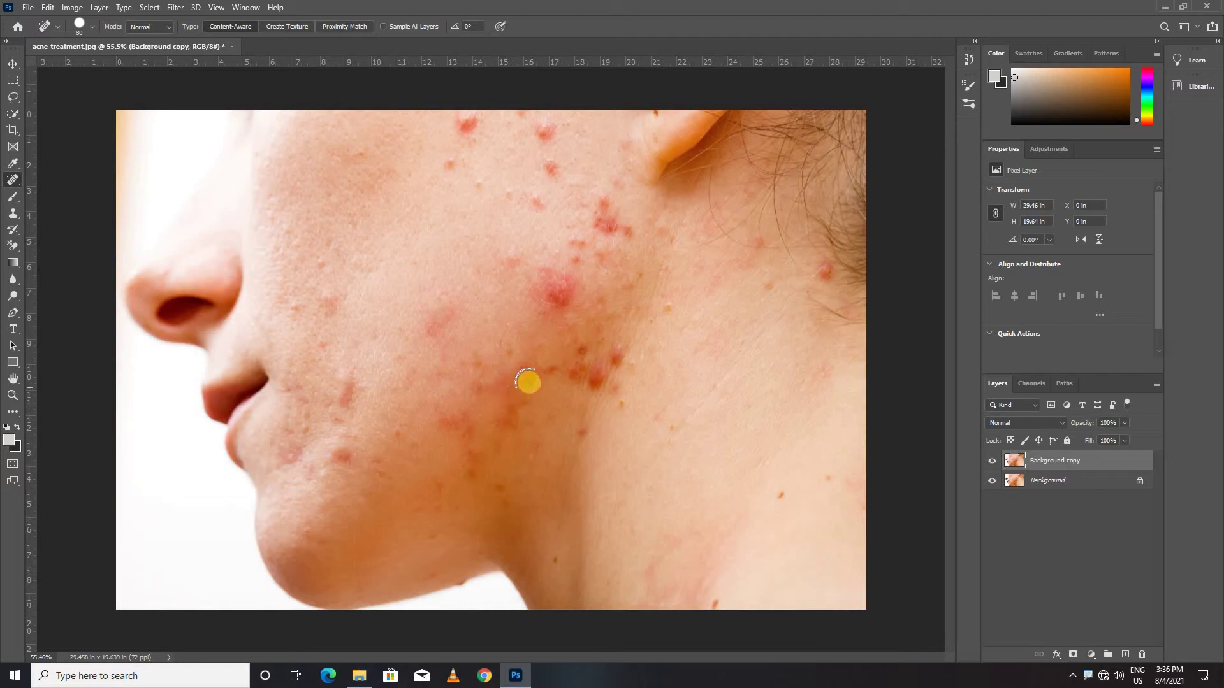
click(624, 397)
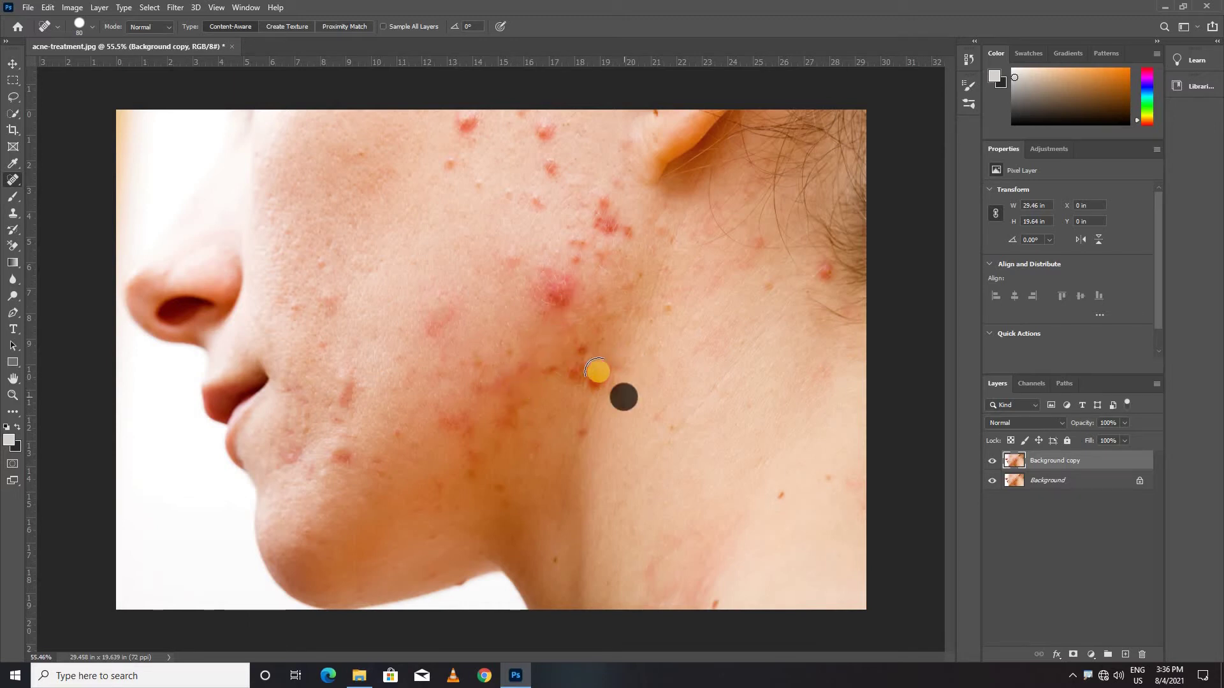
click(588, 378)
click(596, 218)
Step: With a smaller brush, heal the small red spots on the upper cheek and cheekbone
scroll(478, 197, up, 3)
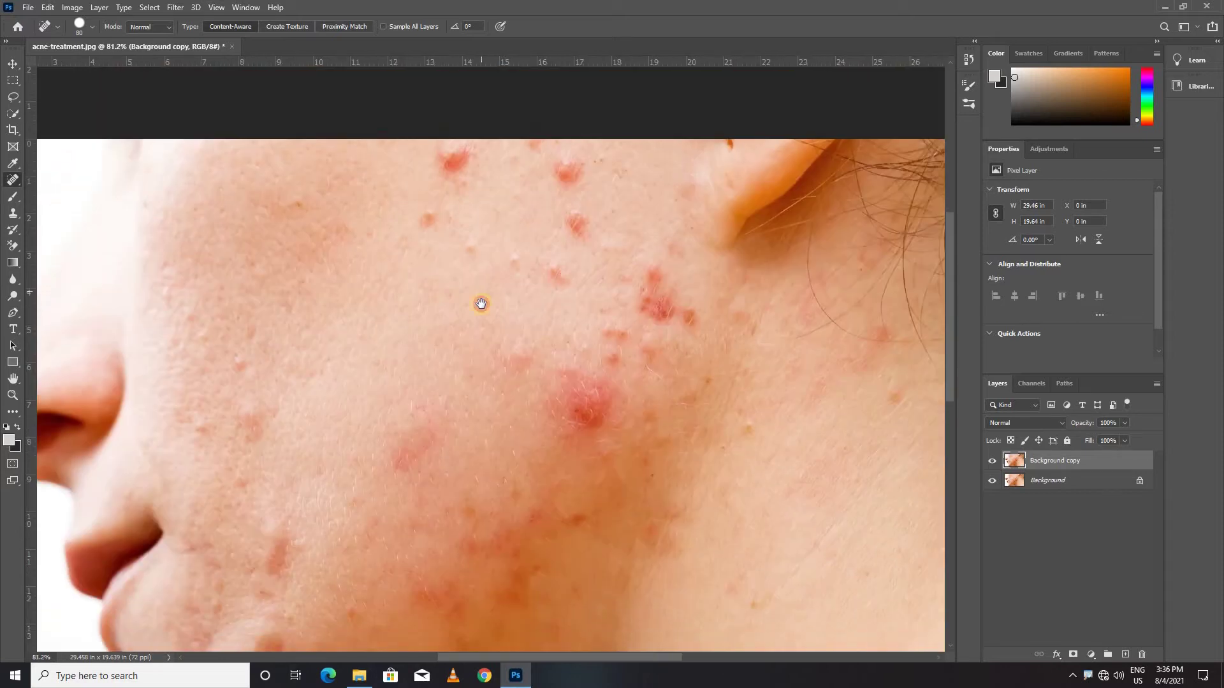
scroll(478, 304, up, 1)
key(bracketleft)
key(bracketleft)
key(bracketleft)
click(426, 231)
click(473, 263)
click(574, 235)
click(567, 185)
key(bracketright)
click(573, 248)
click(558, 289)
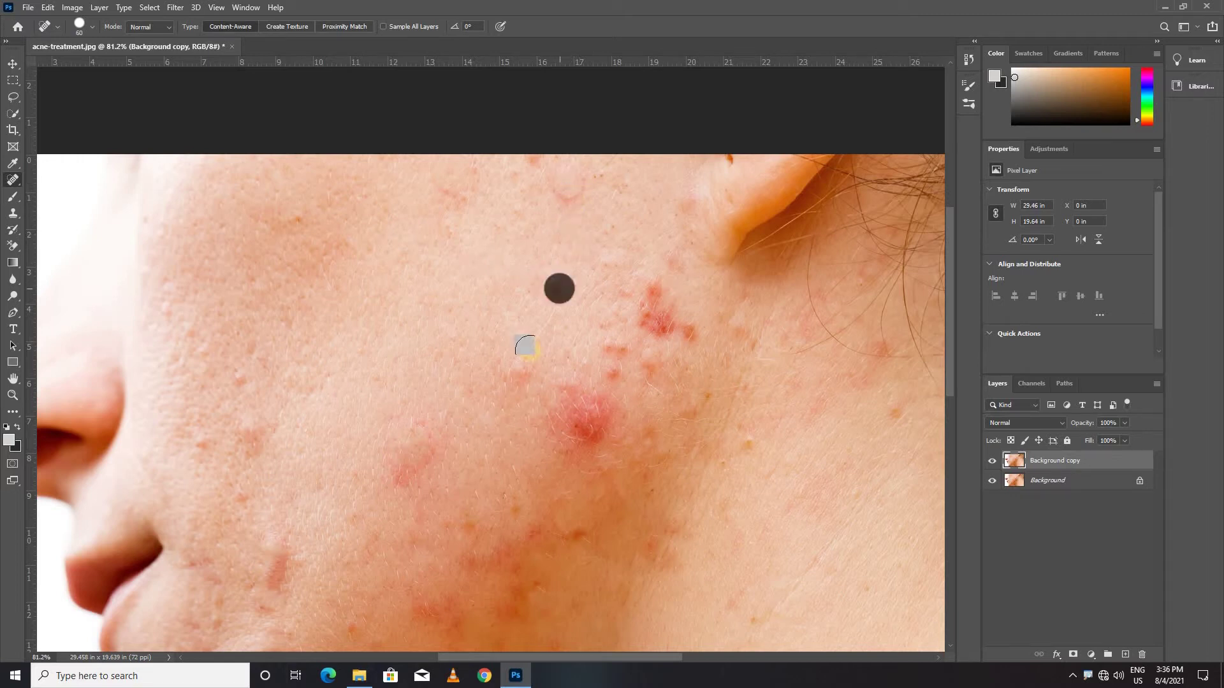
click(614, 355)
Step: Heal the red cluster near the ear, the large mid-cheek patch and spots near the mouth
click(683, 331)
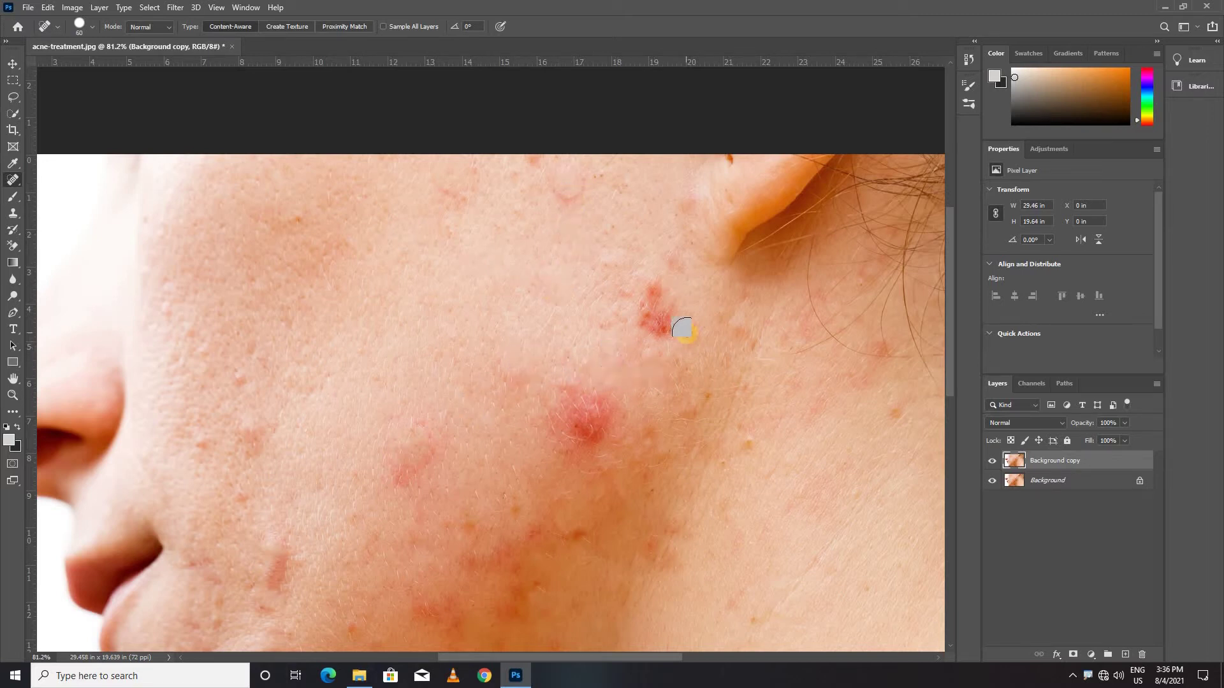
drag(649, 301, 669, 336)
key(bracketright)
key(bracketright)
key(bracketright)
click(588, 421)
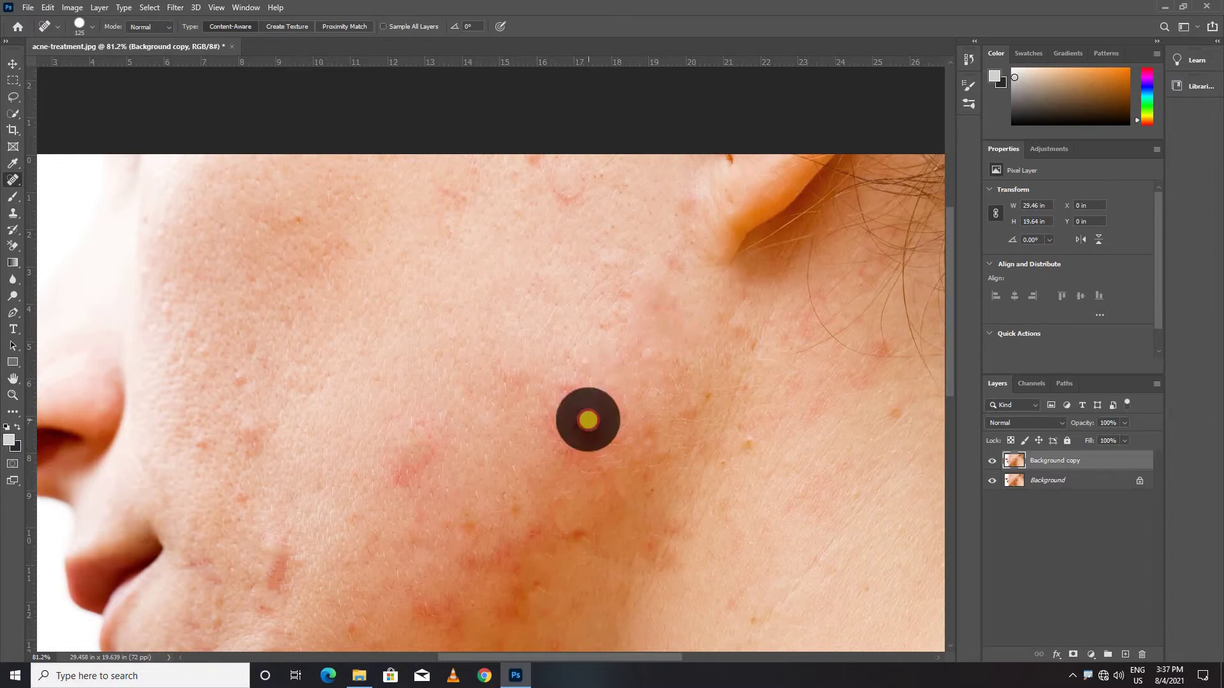
scroll(519, 396, down, 5)
key(bracketleft)
key(bracketleft)
key(bracketleft)
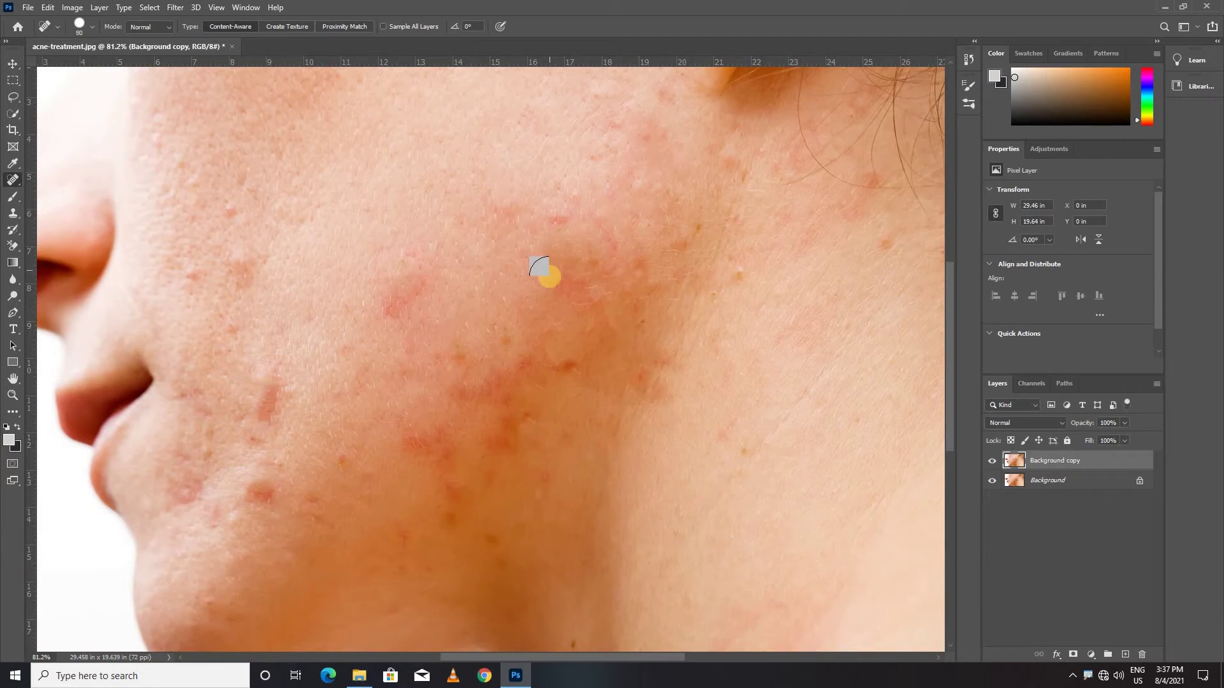
click(264, 400)
click(259, 490)
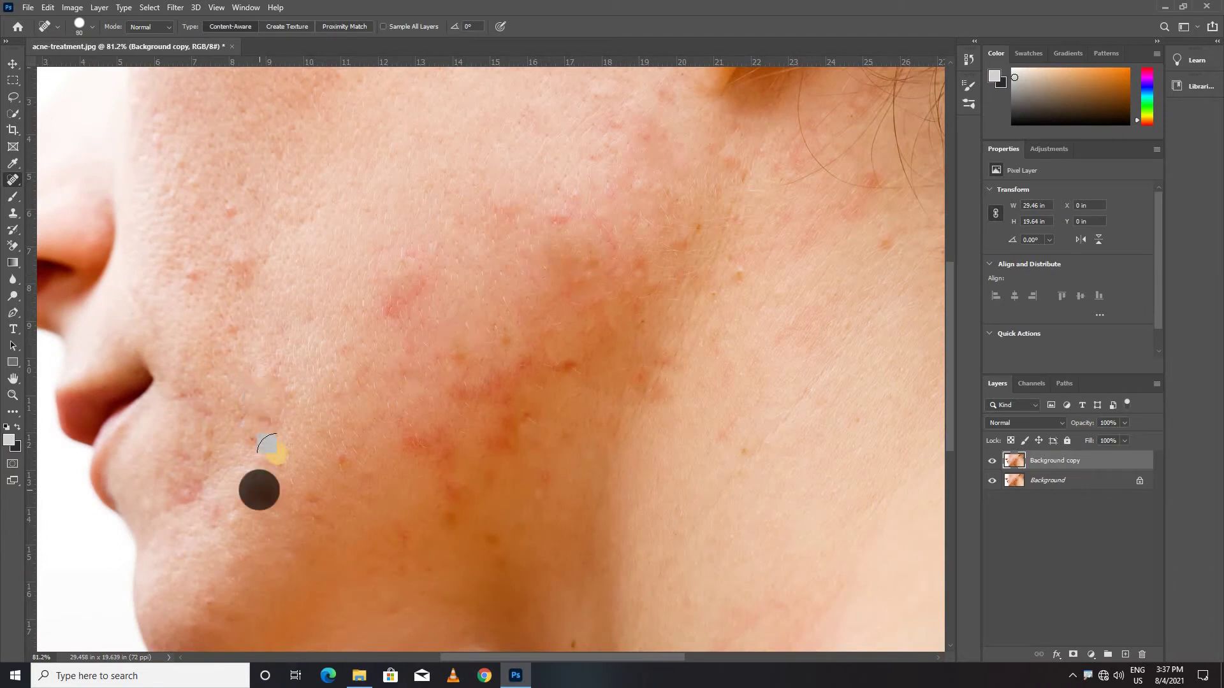
scroll(273, 446, down, 3)
scroll(274, 446, up, 2)
right_click(13, 179)
Step: With the Patch tool, patch the first cheek blemishes using nearby clear skin
click(61, 204)
scroll(701, 350, up, 2)
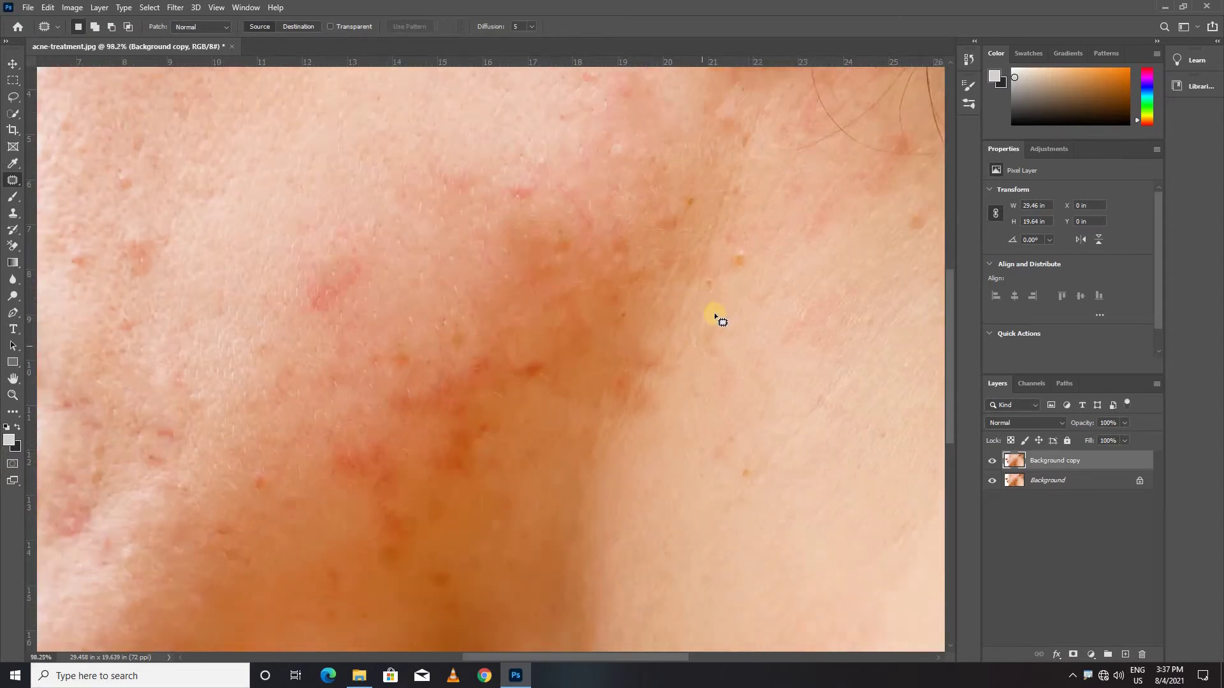
scroll(714, 317, up, 2)
drag(740, 212, 741, 218)
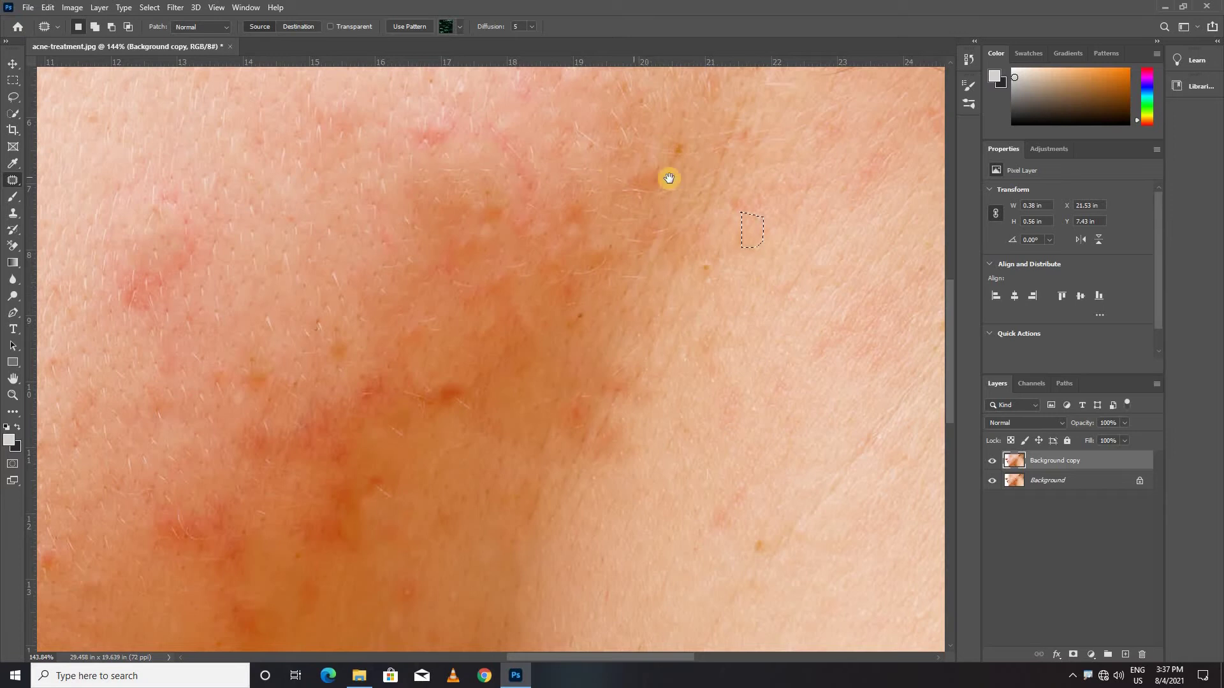
drag(669, 178, 379, 408)
mouse_move(706, 426)
mouse_down()
mouse_move(706, 388)
mouse_move(647, 415)
mouse_up()
mouse_move(867, 399)
mouse_down()
mouse_move(852, 355)
mouse_move(524, 400)
mouse_up()
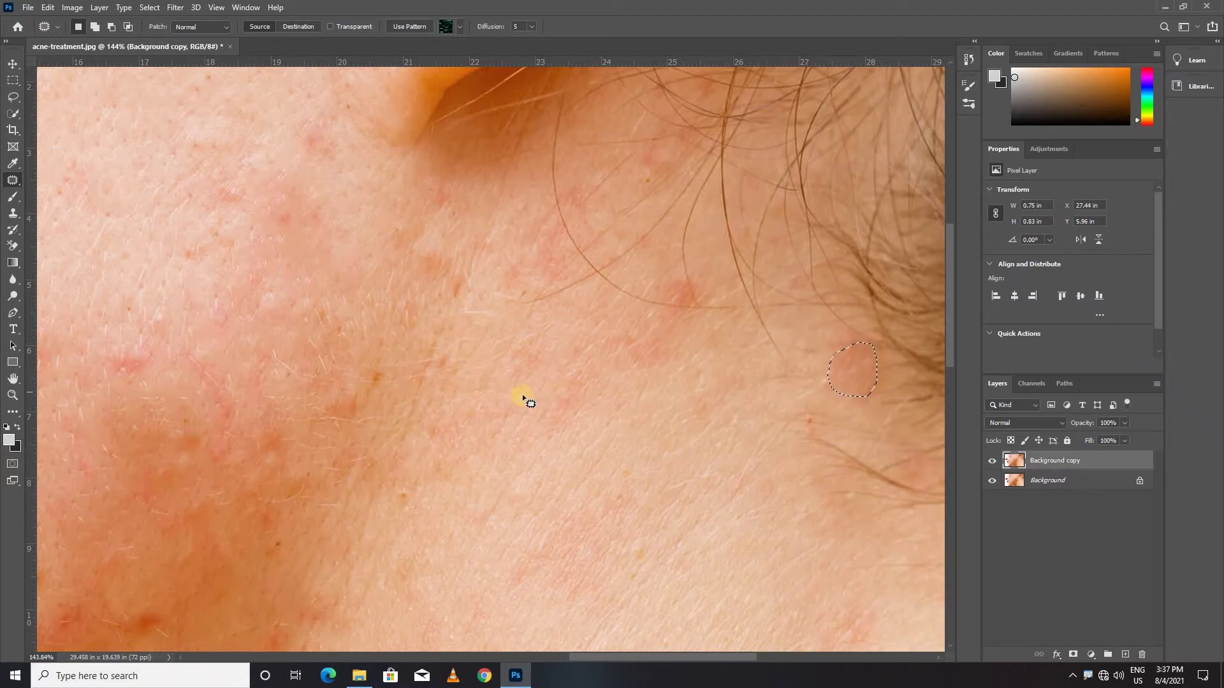
scroll(529, 401, down, 5)
scroll(546, 205, up, 4)
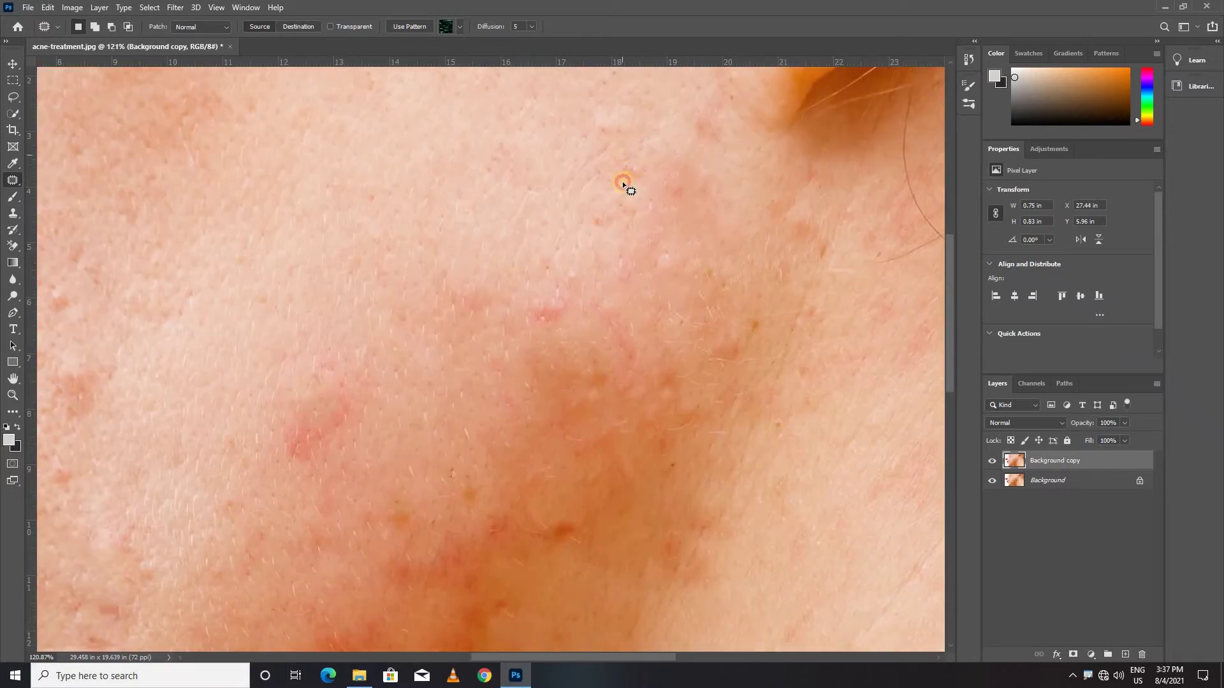
click(493, 189)
Step: Patch the spot near the nose and a mid-cheek pimple with clear skin
scroll(383, 312, down, 5)
scroll(346, 297, up, 4)
drag(287, 262, 287, 262)
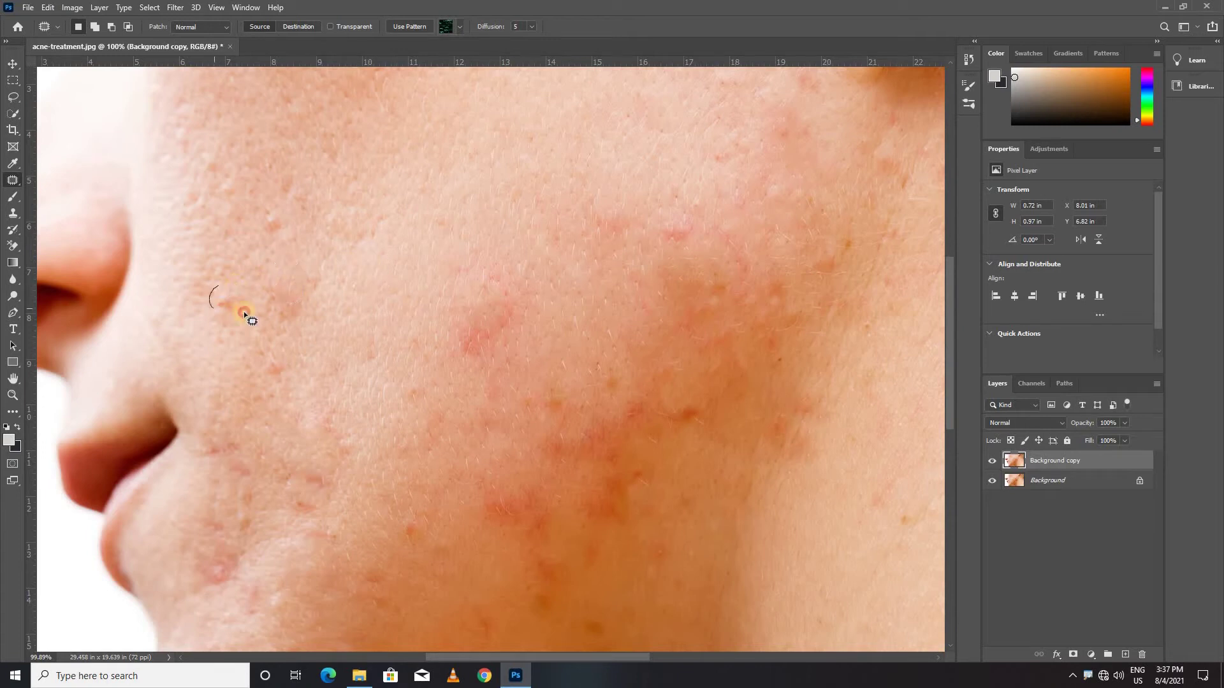
scroll(333, 478, down, 3)
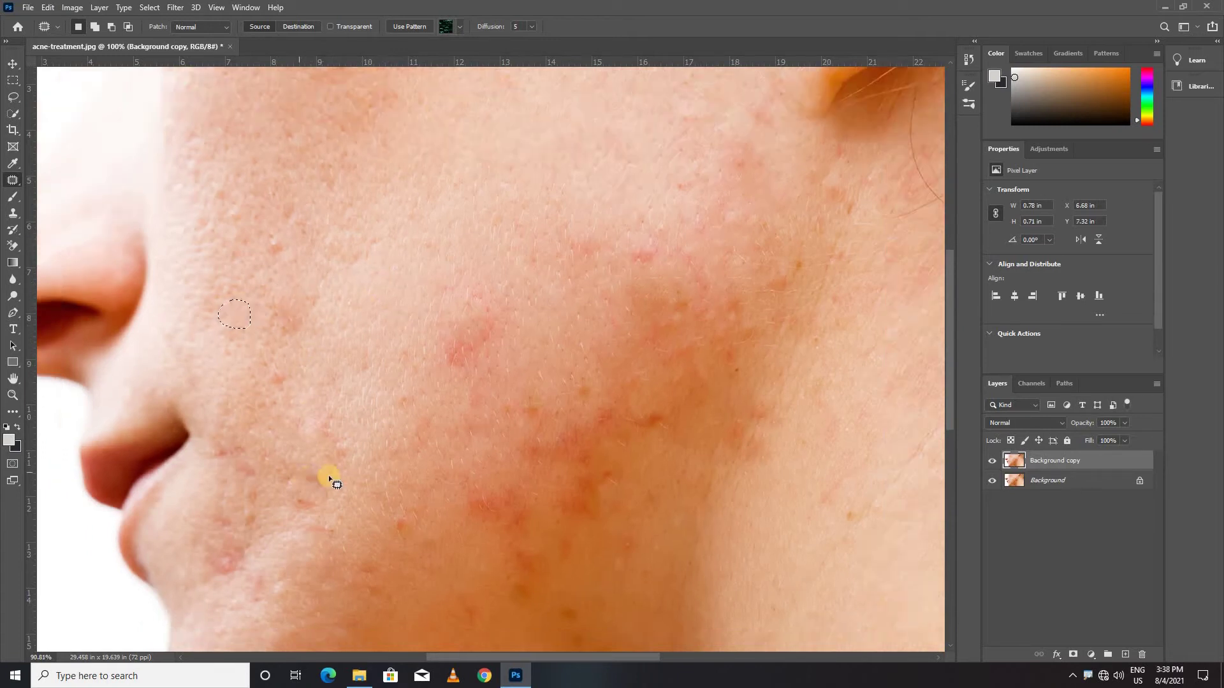
scroll(510, 437, up, 3)
scroll(568, 389, up, 2)
drag(561, 323, 274, 219)
click(503, 354)
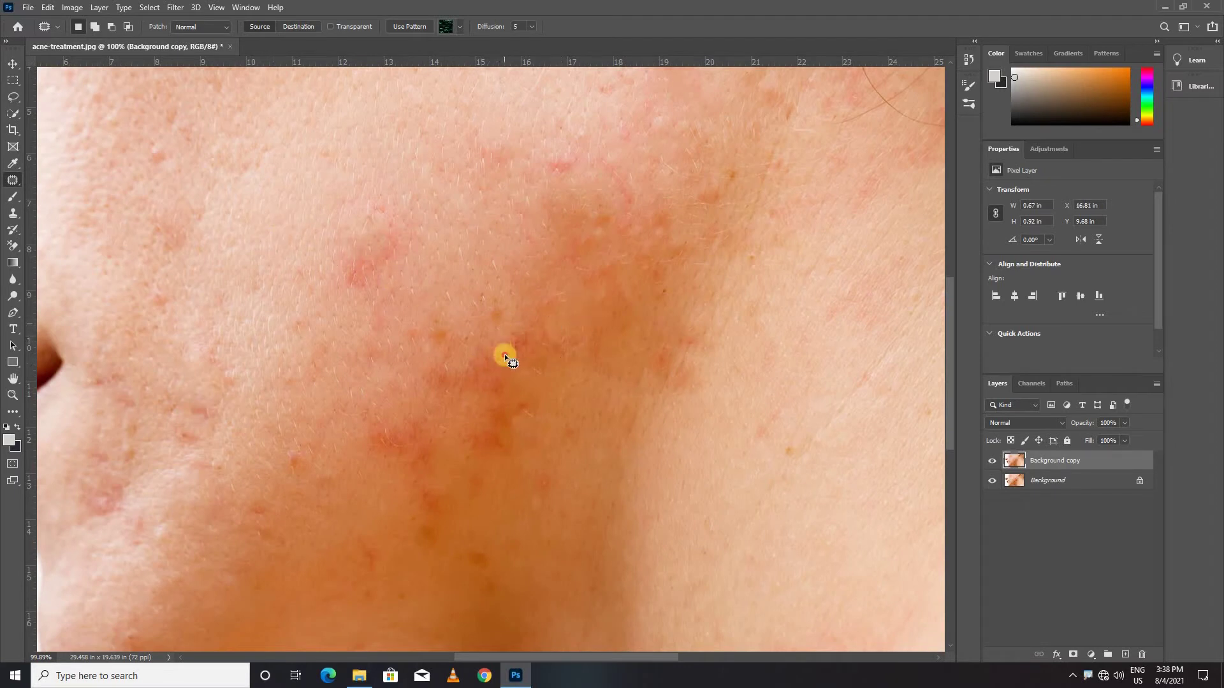
drag(518, 342, 864, 514)
click(486, 396)
Step: Patch several more cheek spots with clear skin, deselecting after each
mouse_move(536, 467)
mouse_down()
mouse_move(542, 501)
mouse_move(547, 481)
mouse_move(792, 492)
mouse_up()
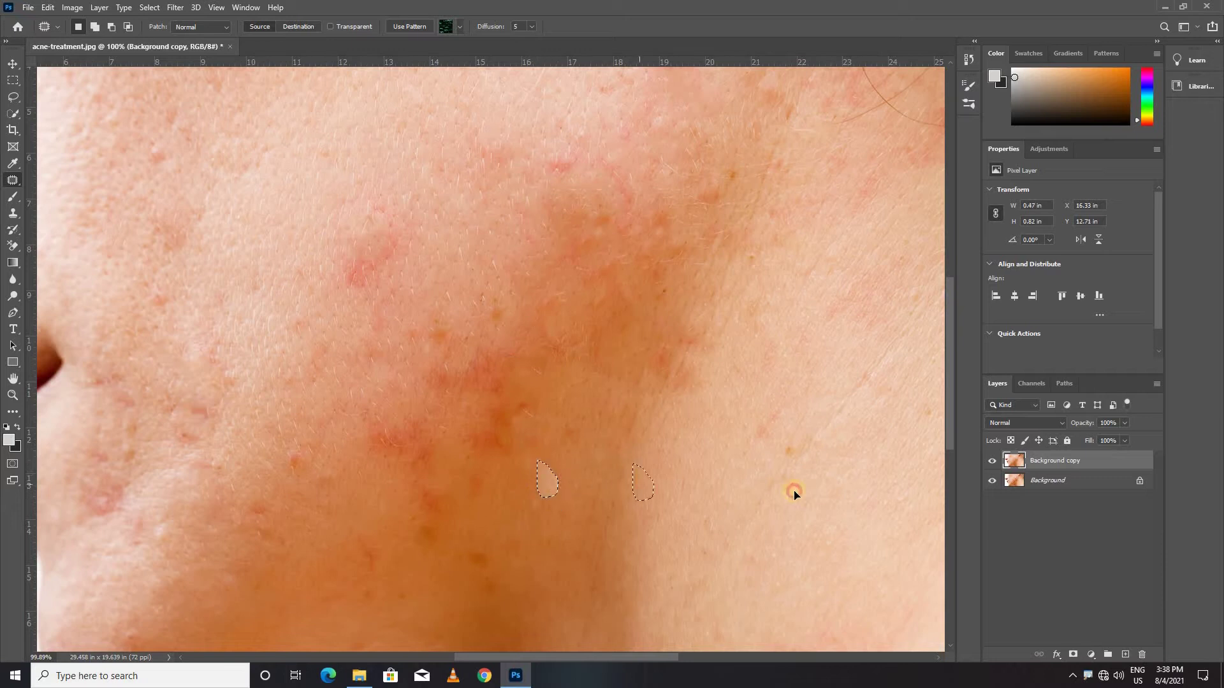
click(367, 444)
mouse_move(368, 444)
mouse_down()
mouse_move(369, 424)
mouse_move(851, 517)
mouse_up()
click(386, 299)
mouse_move(348, 250)
mouse_down()
mouse_move(374, 240)
mouse_move(853, 527)
mouse_up()
click(568, 181)
drag(563, 160, 882, 505)
Step: Patch the elongated blemish and the small spots on the lower right cheek
drag(611, 158, 876, 524)
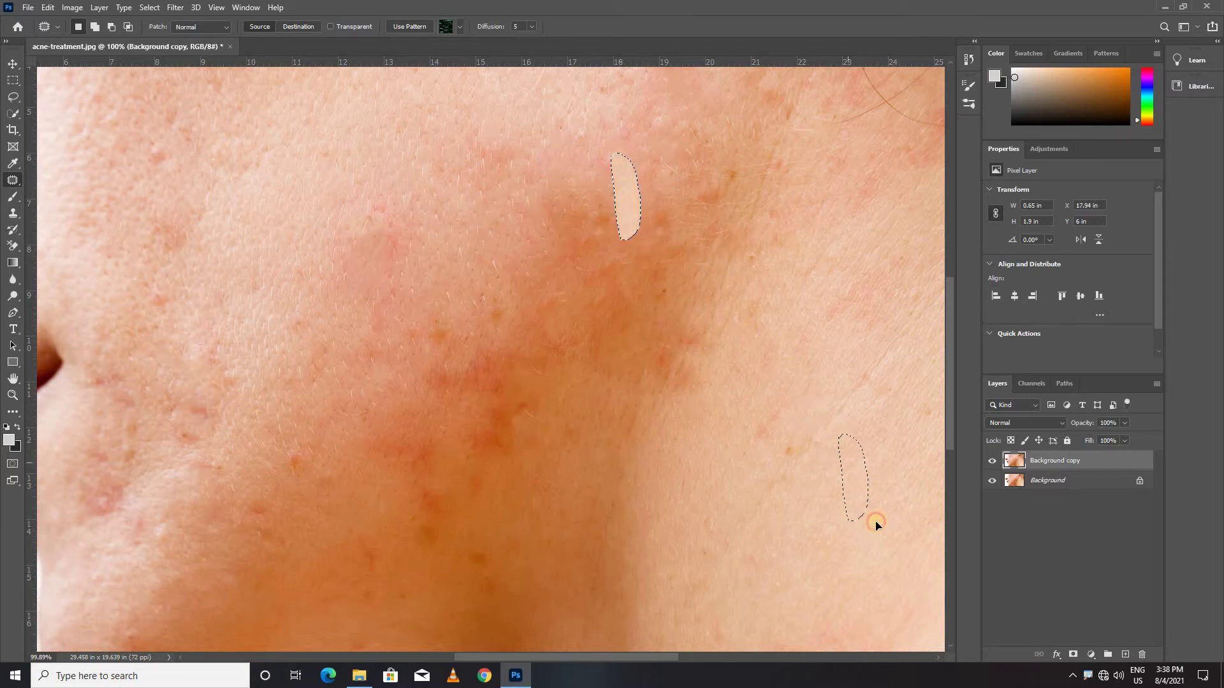
drag(652, 344, 829, 539)
drag(689, 313, 793, 440)
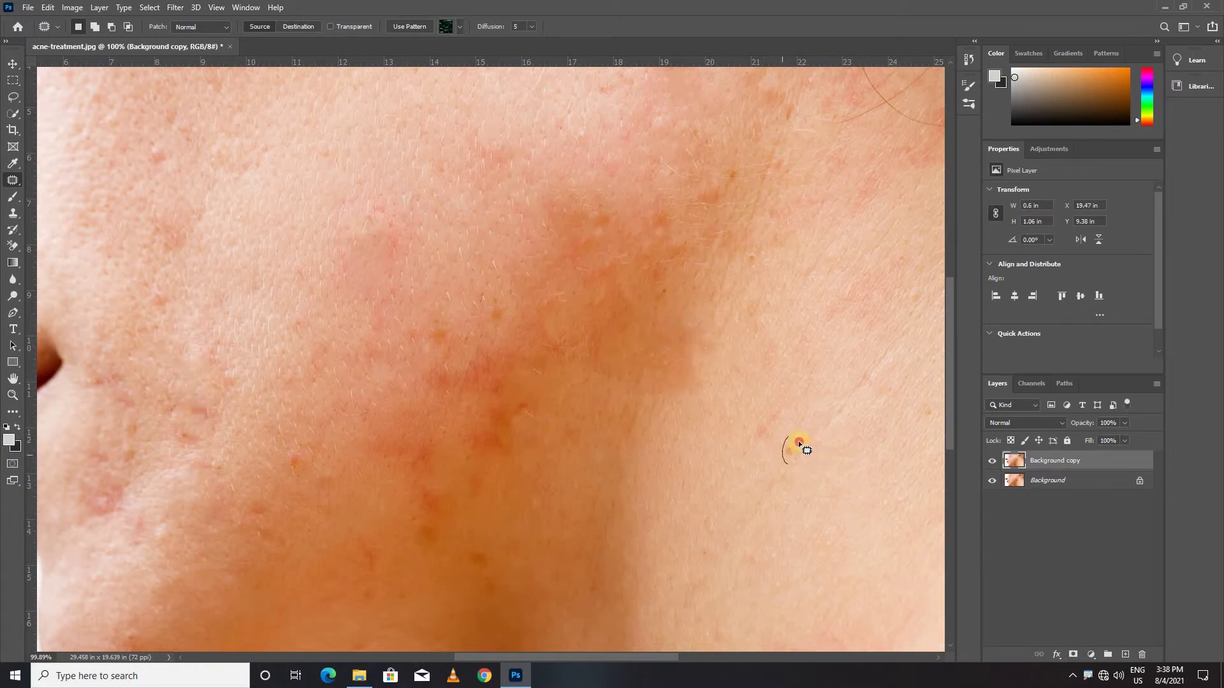
drag(790, 448, 791, 446)
drag(823, 513, 826, 515)
scroll(494, 497, down, 5)
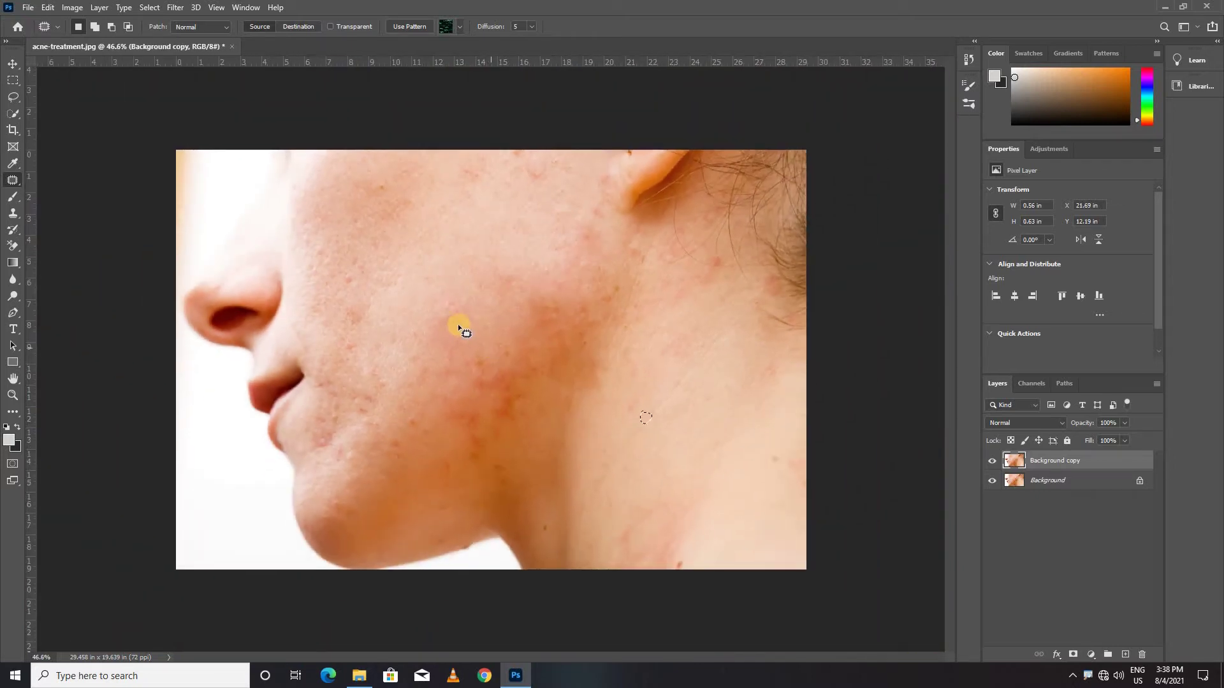
Step: Patch the blemishes beside the nose, near the chin and on the lower cheek
scroll(357, 267, up, 2)
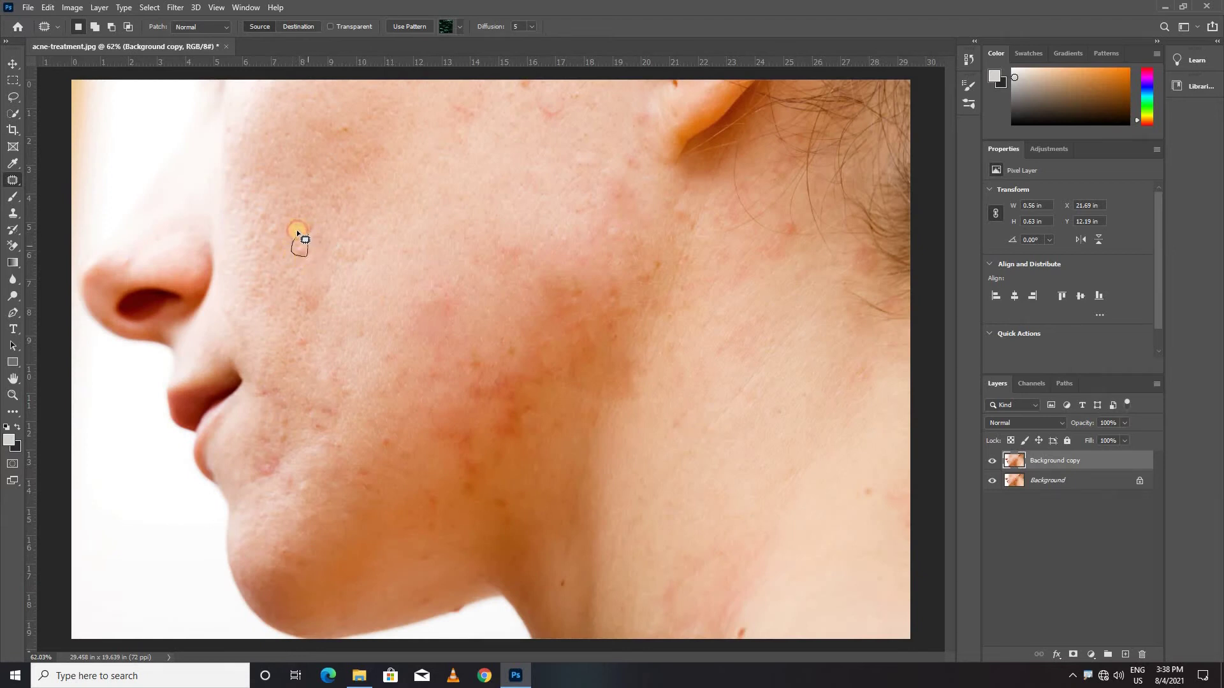
drag(434, 218, 436, 220)
drag(295, 327, 315, 339)
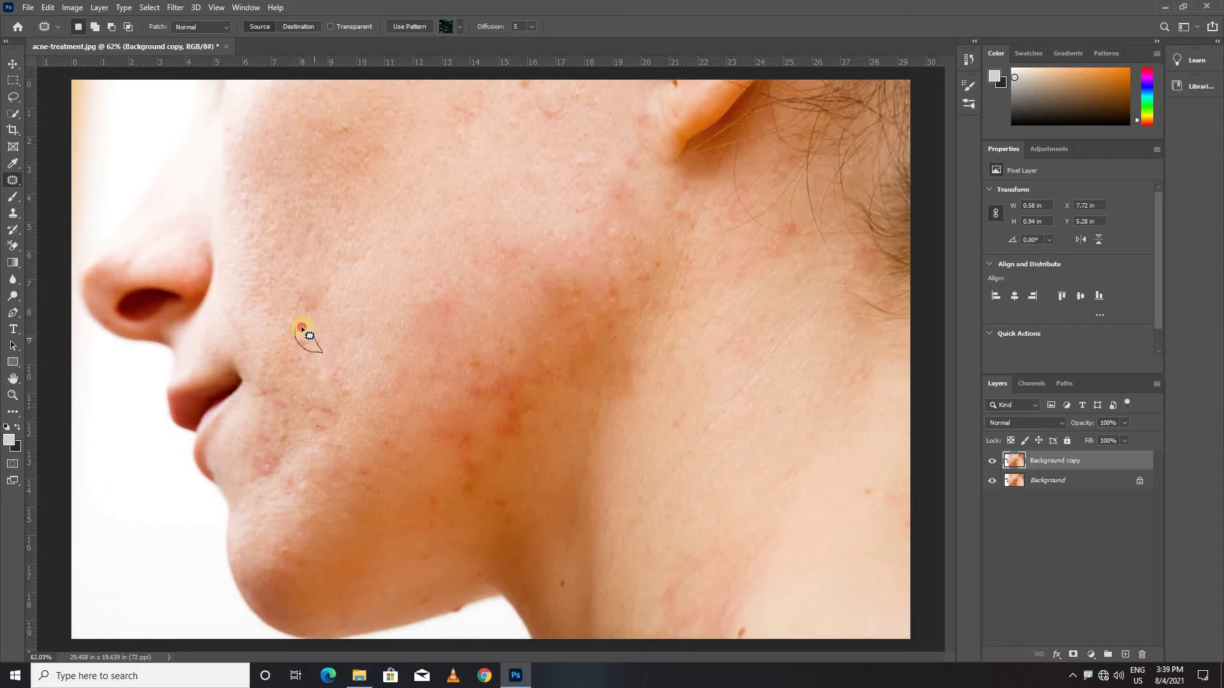
drag(400, 240, 422, 286)
mouse_move(257, 449)
mouse_down()
mouse_move(263, 478)
mouse_move(434, 207)
mouse_up()
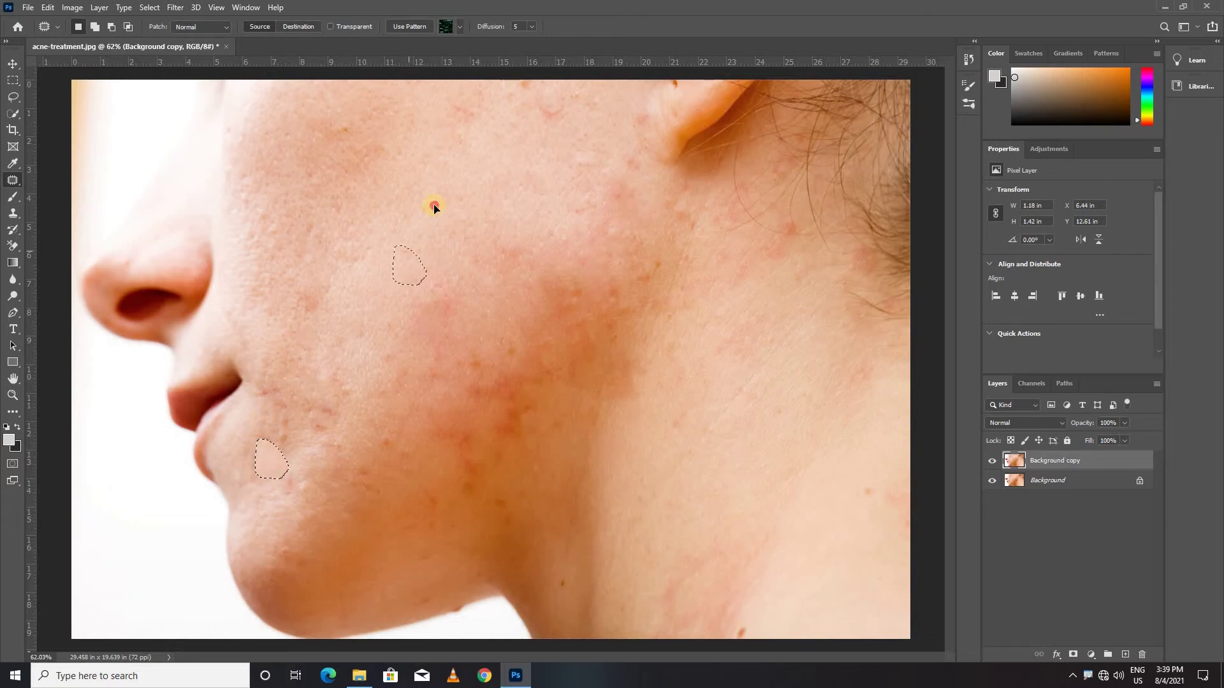
drag(306, 426, 402, 230)
drag(374, 432, 400, 447)
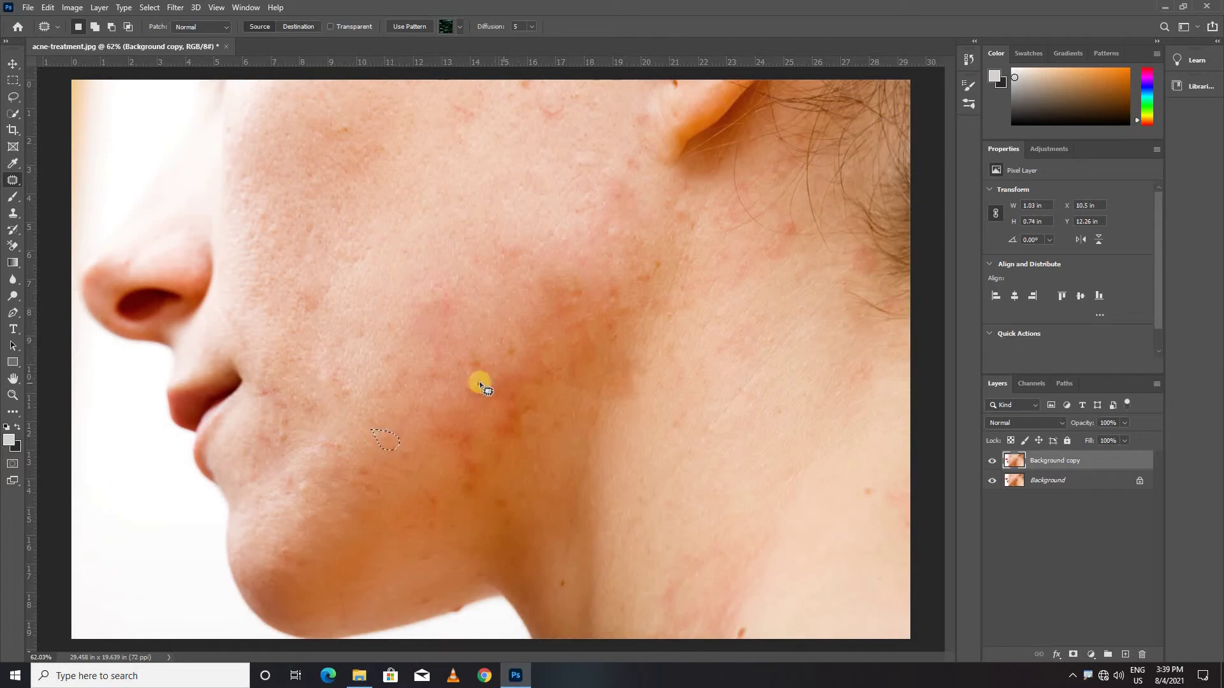
mouse_move(494, 408)
mouse_down()
mouse_move(469, 382)
mouse_move(475, 186)
mouse_up()
Step: Patch the spots near the top of the upper cheek
scroll(568, 199, up, 2)
scroll(554, 149, up, 2)
mouse_move(547, 121)
mouse_down()
mouse_move(547, 219)
mouse_move(588, 159)
mouse_move(539, 158)
mouse_move(459, 273)
mouse_up()
scroll(459, 273, down, 1)
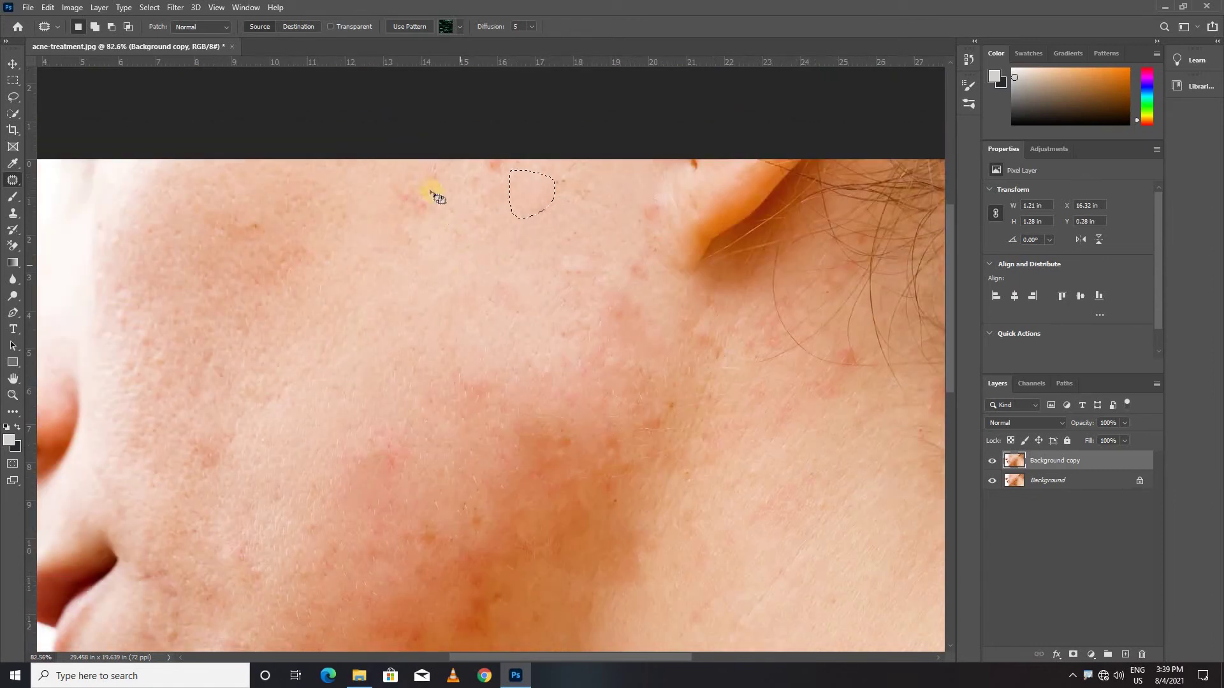
drag(406, 185, 408, 186)
scroll(471, 279, down, 1)
Step: Patch the reddish lower-cheek area and another spot, deselecting with Ctrl+D
drag(607, 383, 507, 490)
scroll(489, 338, down, 2)
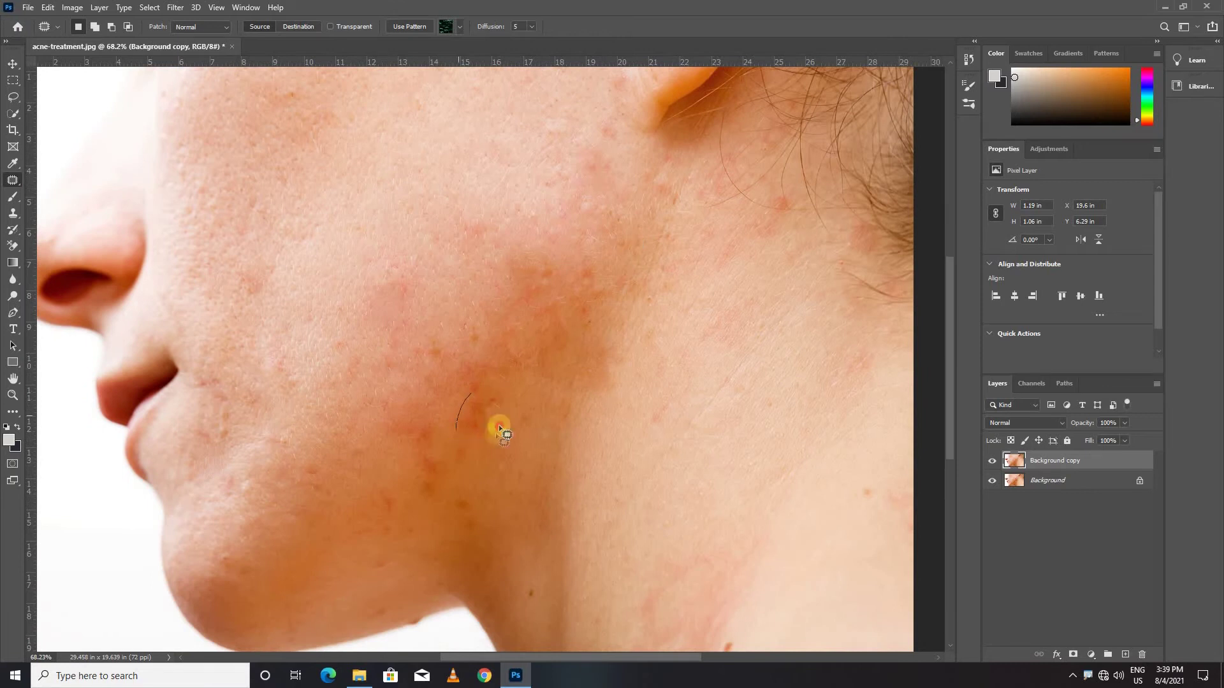
drag(487, 408, 488, 415)
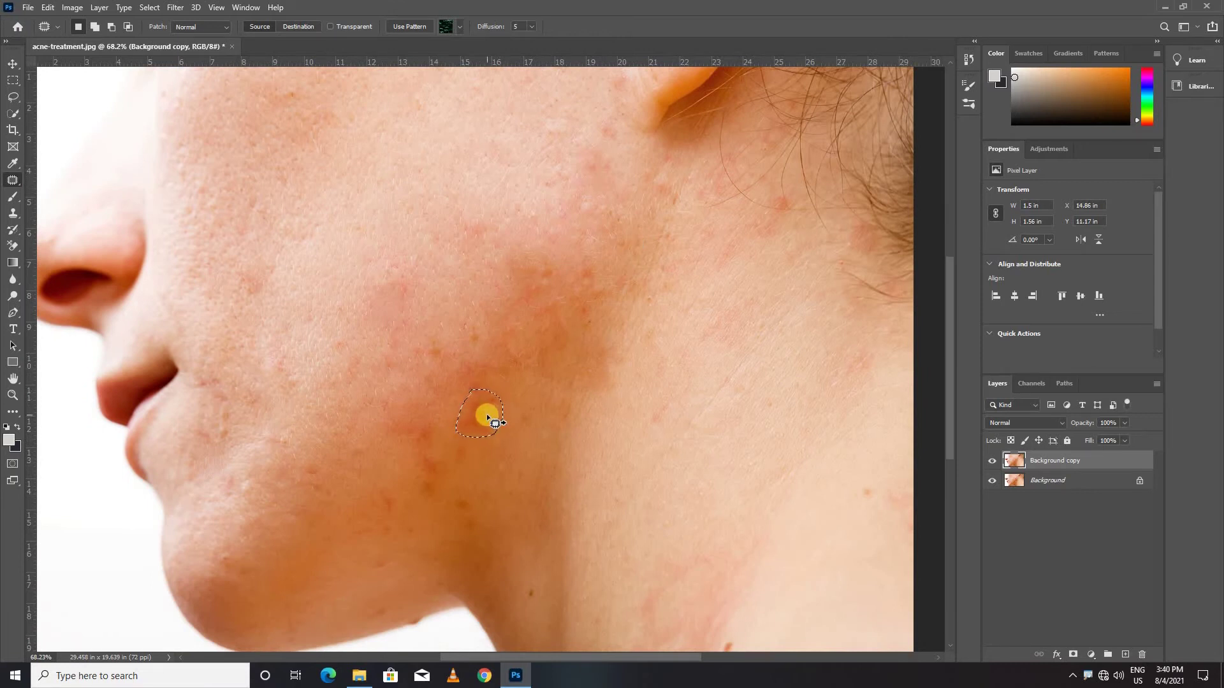
drag(489, 418, 501, 370)
key(ctrl+d)
drag(422, 411, 857, 479)
scroll(652, 453, down, 1)
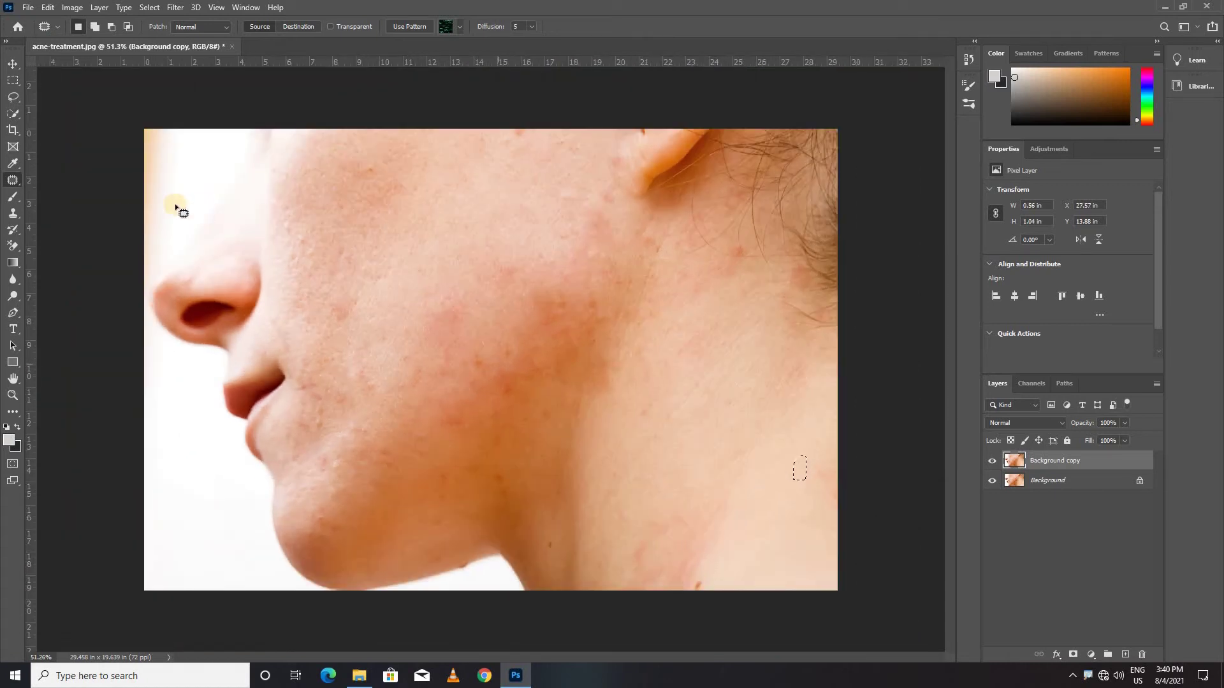
click(550, 338)
click(992, 460)
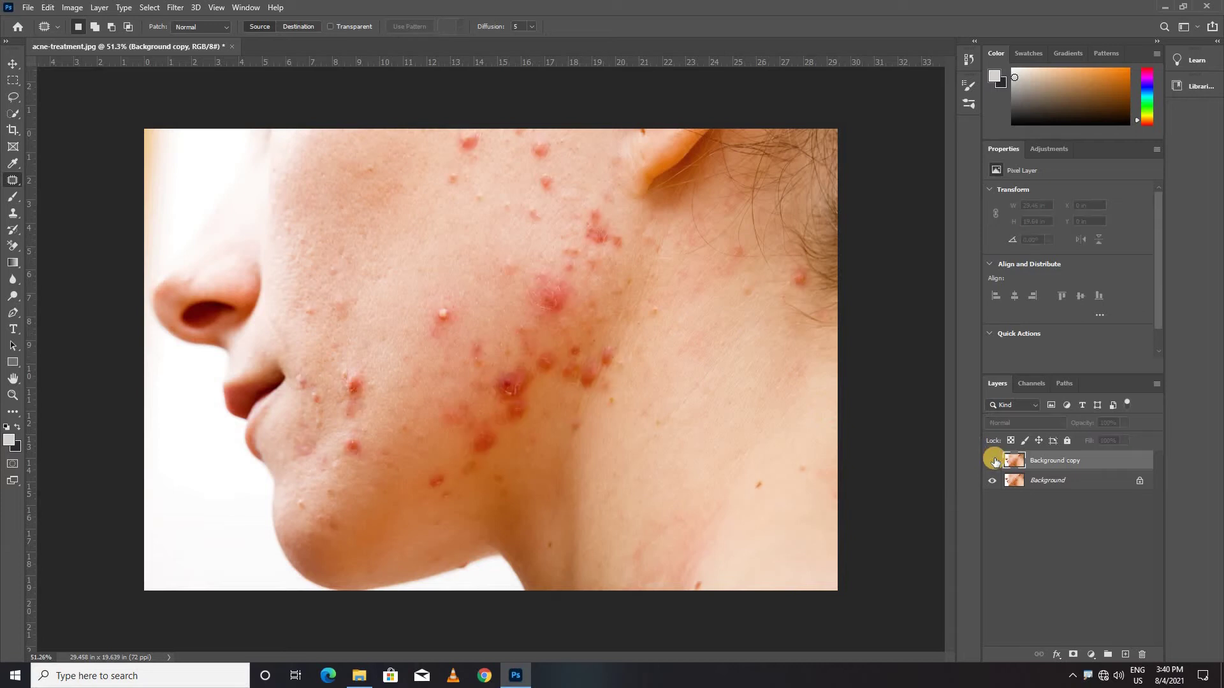
click(992, 461)
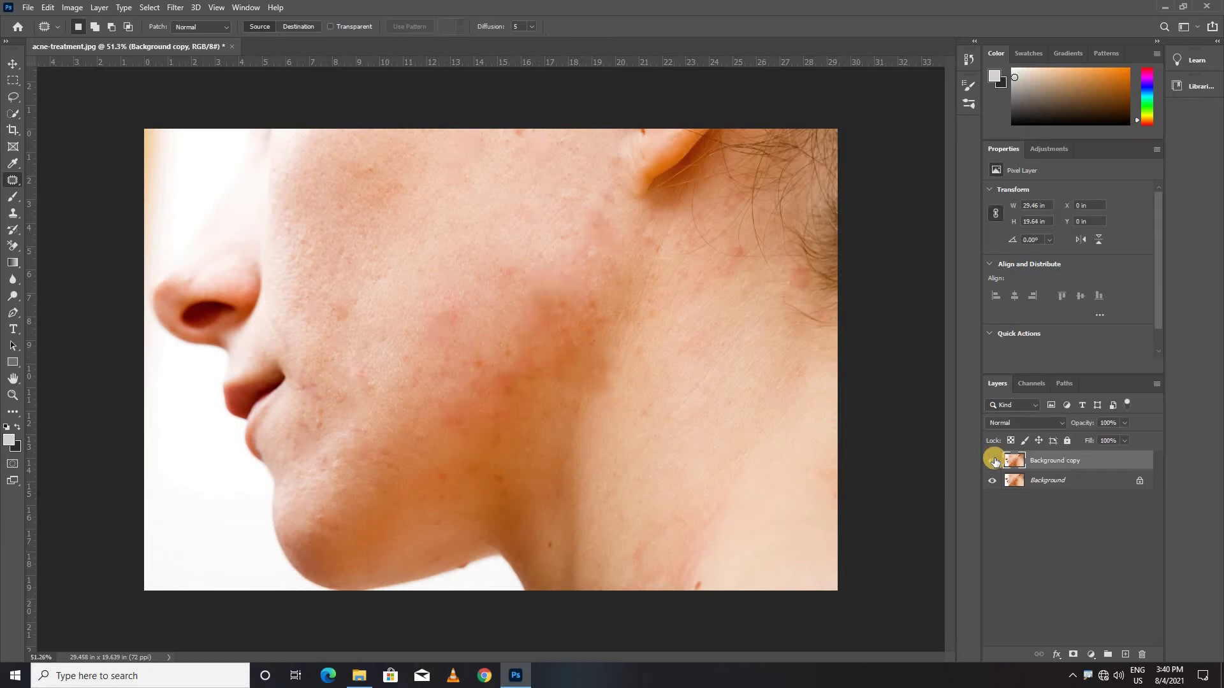
click(992, 460)
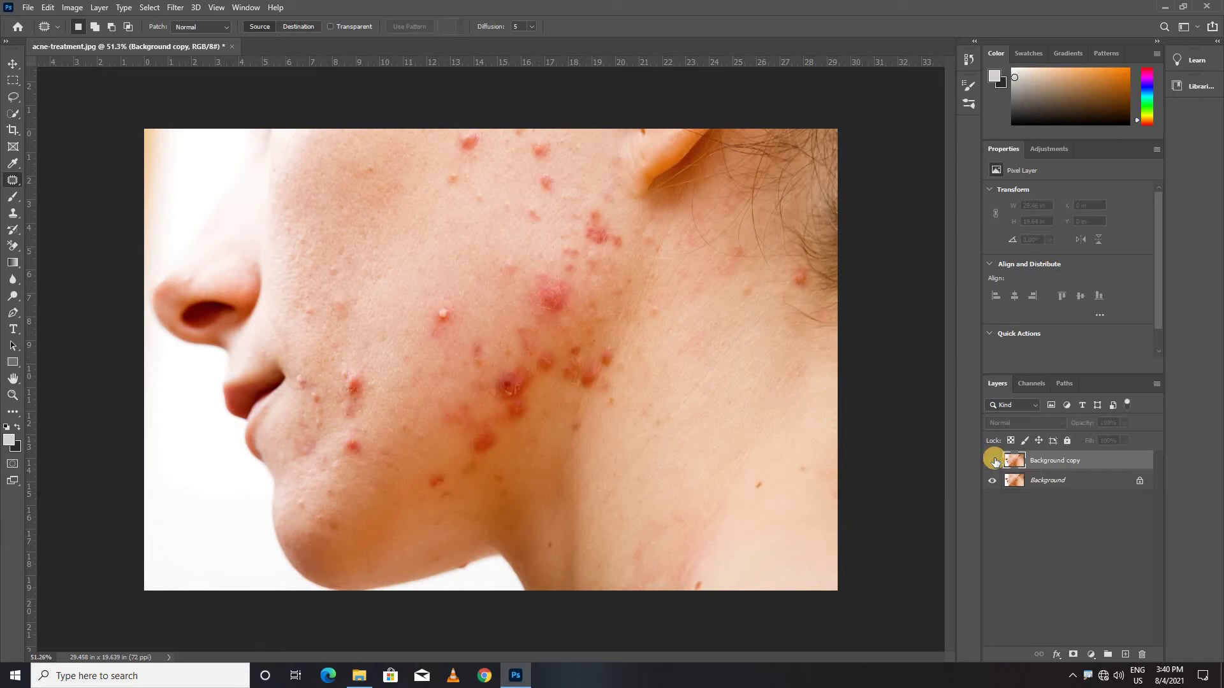
click(992, 461)
click(992, 461)
click(993, 460)
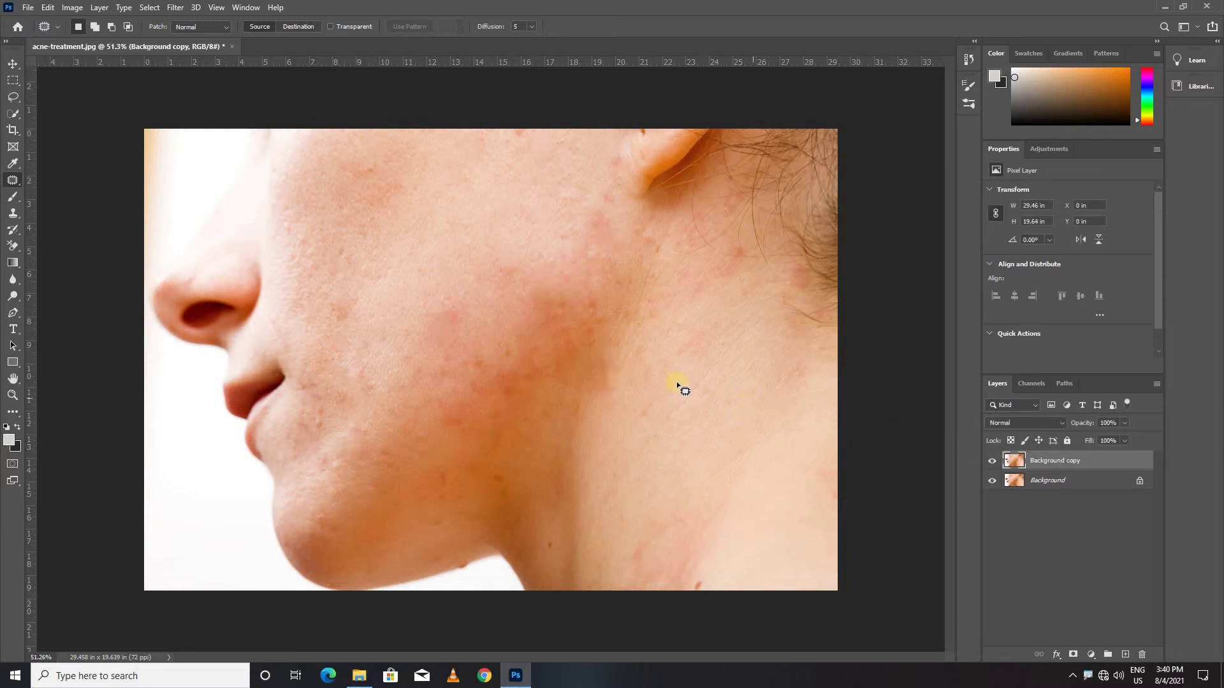
Step: Switch back to the Spot Healing Brush and heal two red blemishes on the neck
click(13, 183)
click(44, 182)
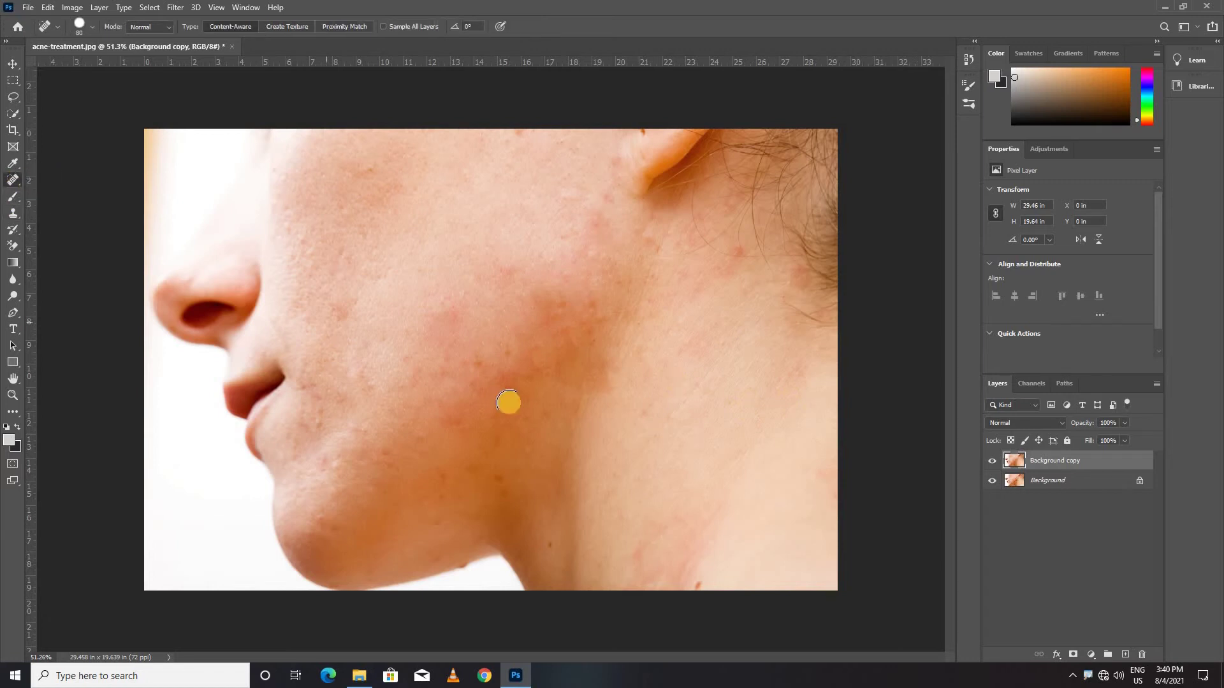
click(574, 427)
scroll(638, 281, up, 2)
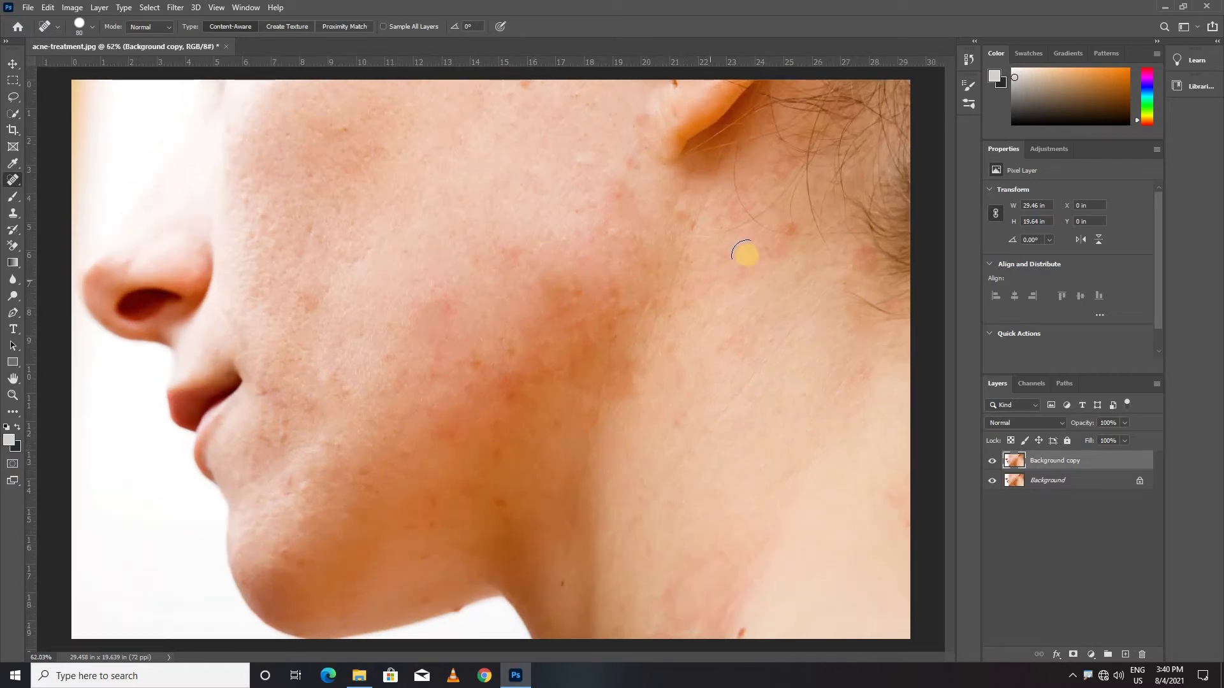
click(790, 227)
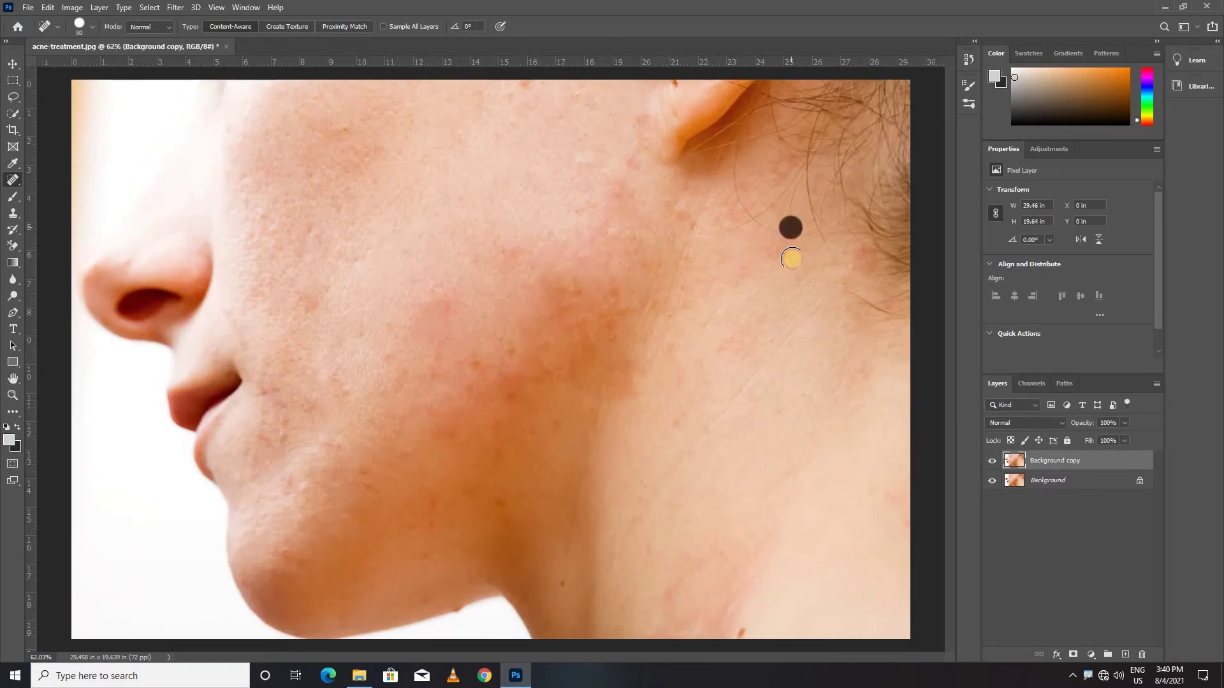
click(776, 256)
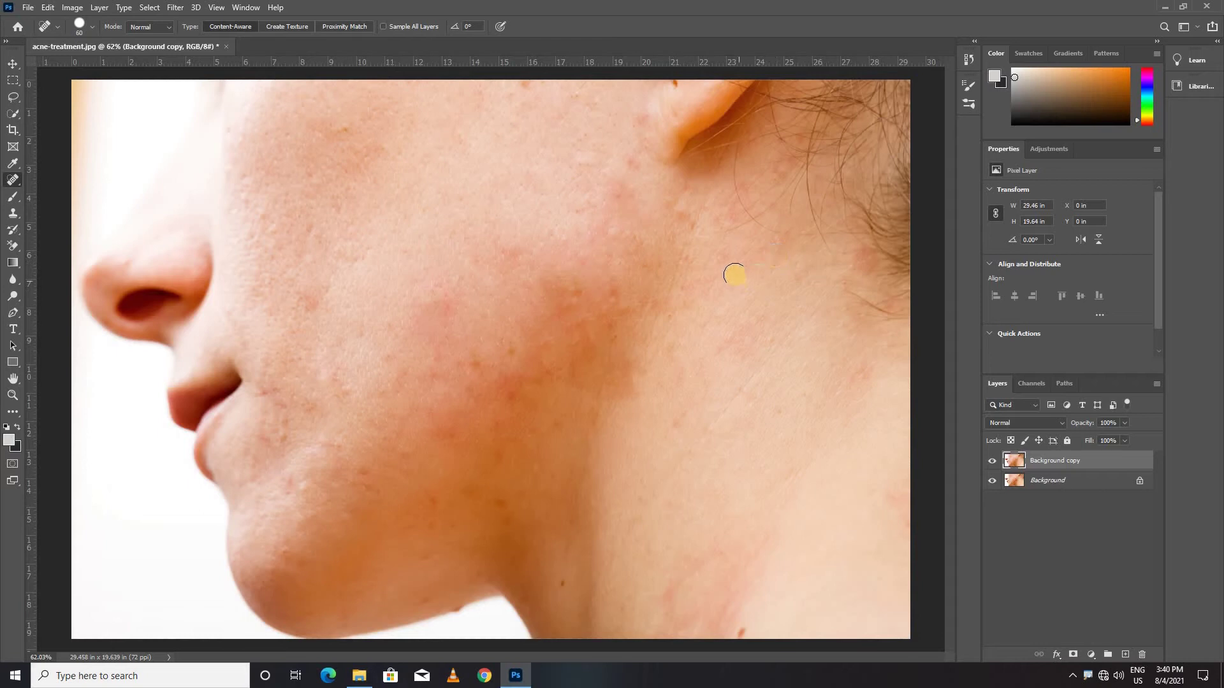
Step: With a larger brush, heal blemishes on the lower cheek, jaw, above the chin and neck
key(bracketright)
click(510, 389)
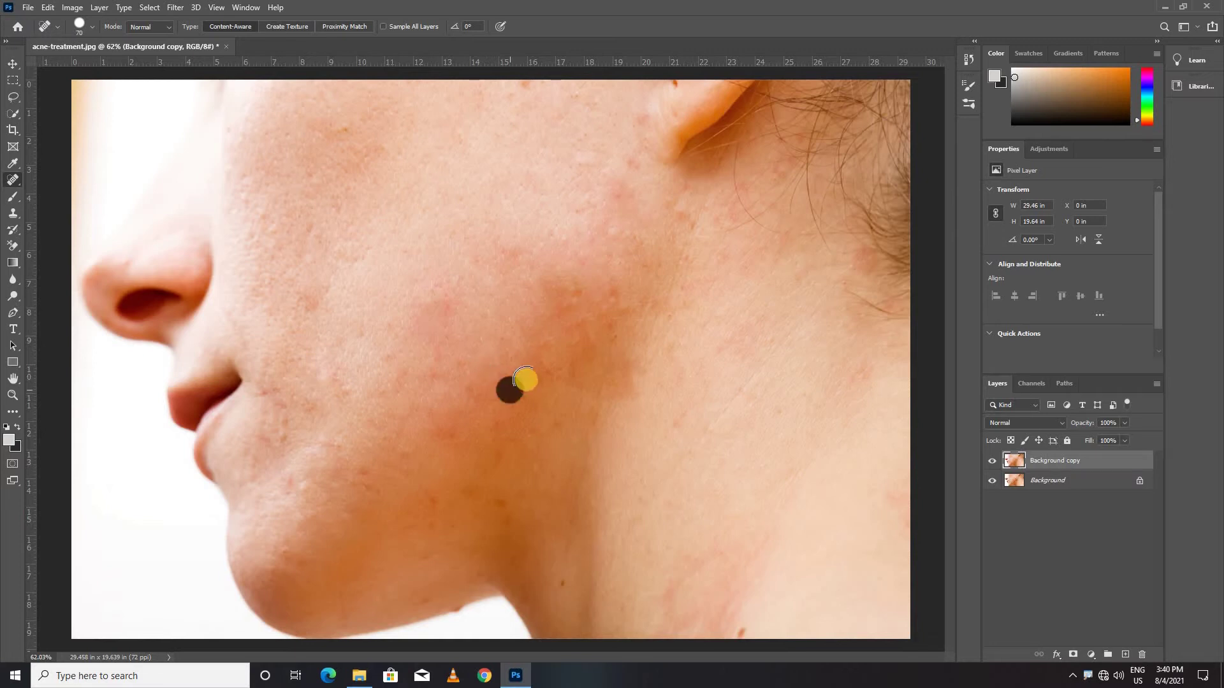
click(445, 432)
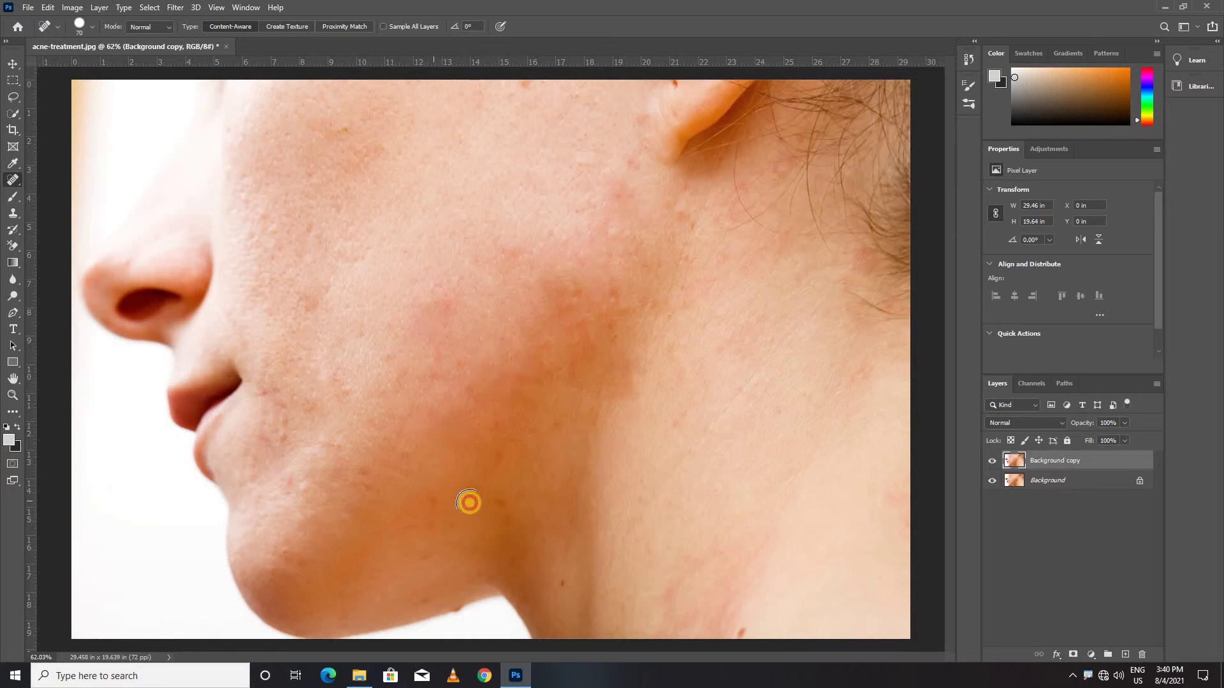
click(501, 501)
click(366, 475)
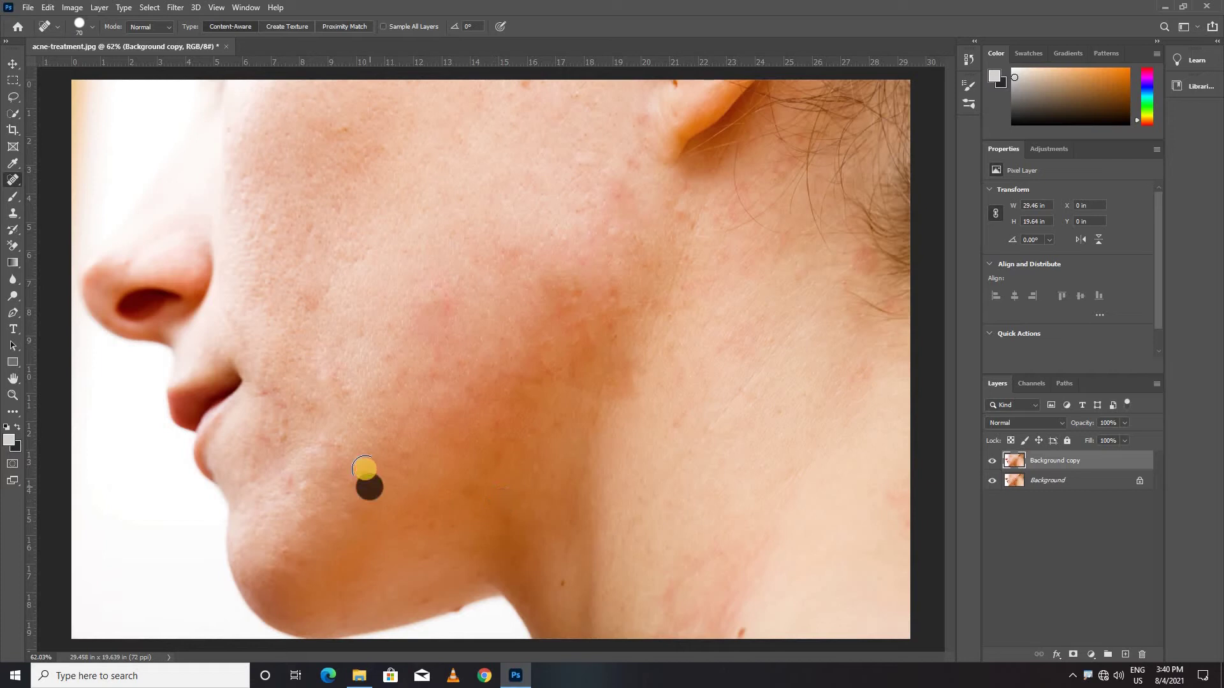
click(716, 623)
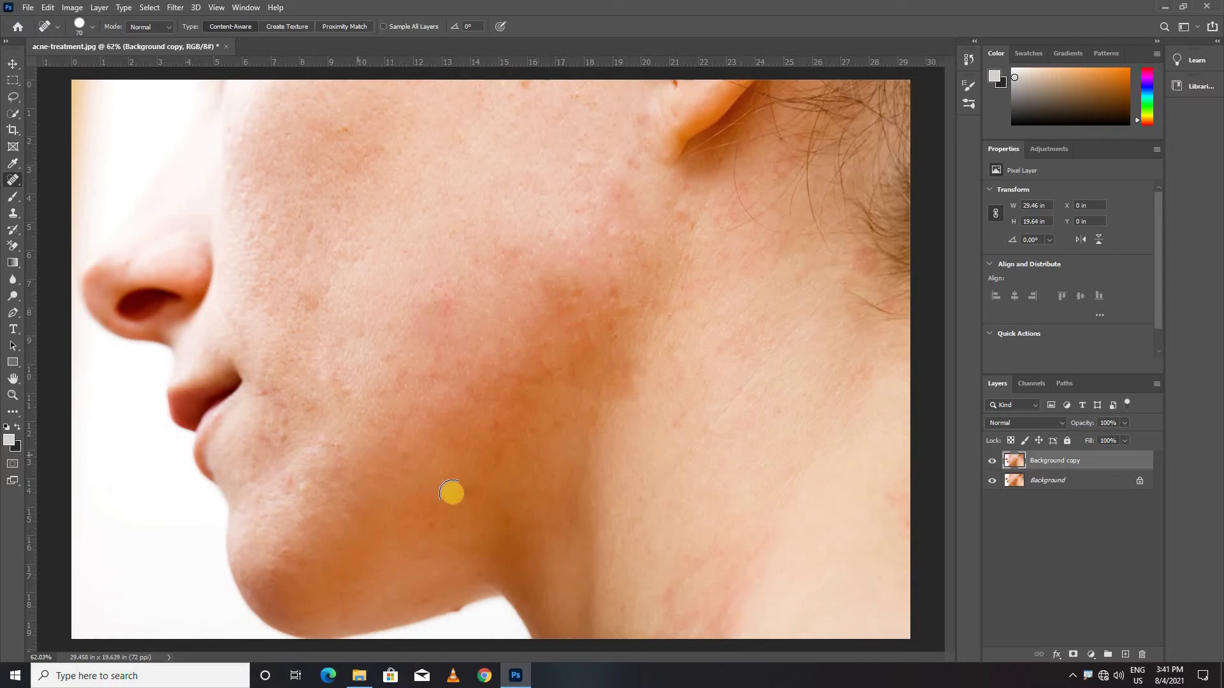
Step: Shrink the healing brush and pan along the jawline to review the result
scroll(457, 565, up, 5)
scroll(459, 408, down, 5)
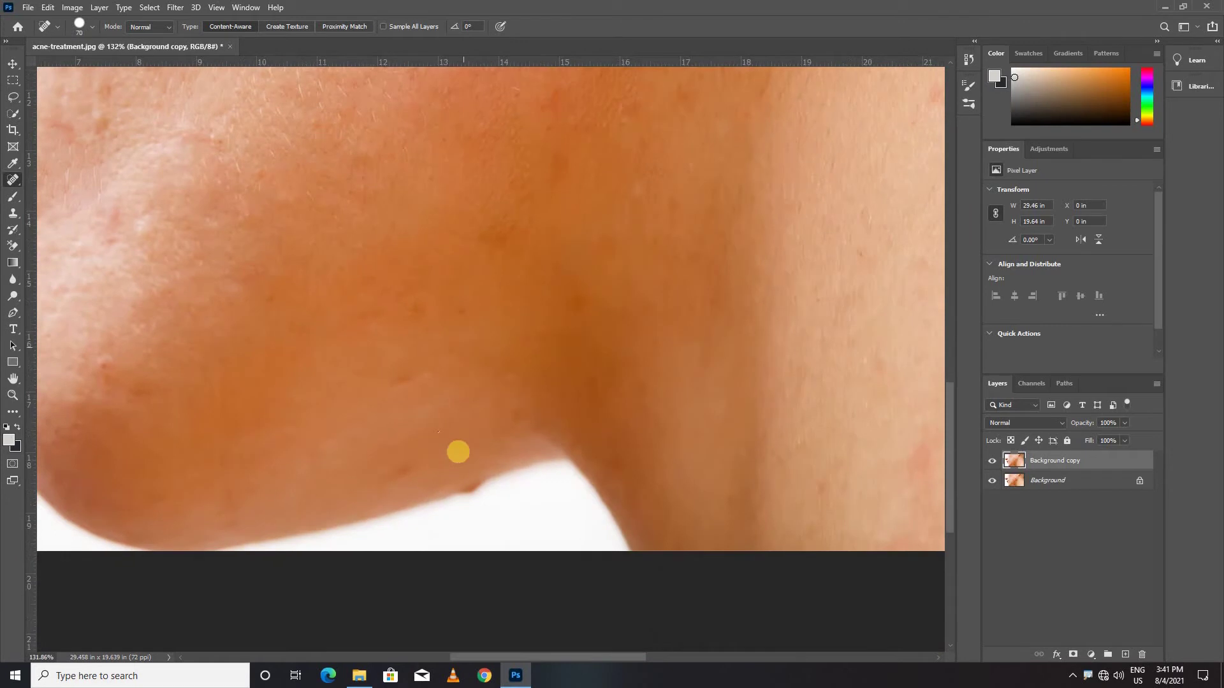
key(bracketleft)
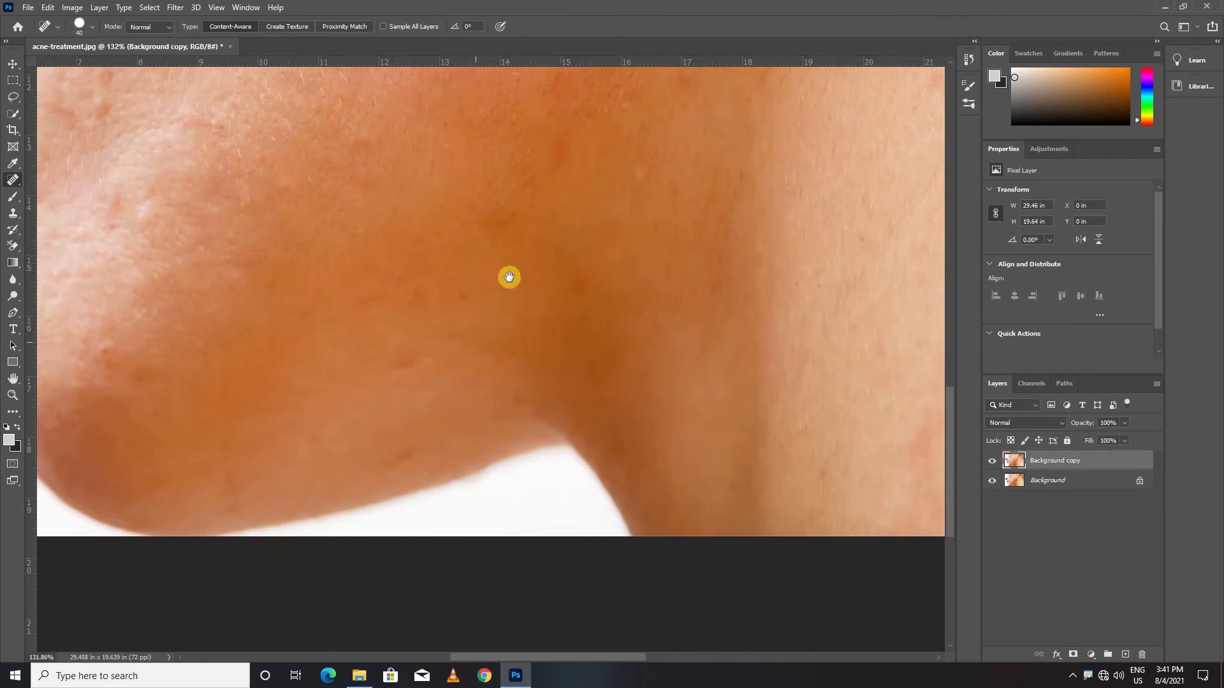
drag(419, 410, 401, 439)
scroll(440, 312, down, 1)
scroll(437, 312, down, 1)
Step: Spot-heal seven blemishes scattered across the middle and upper cheek
scroll(459, 306, down, 2)
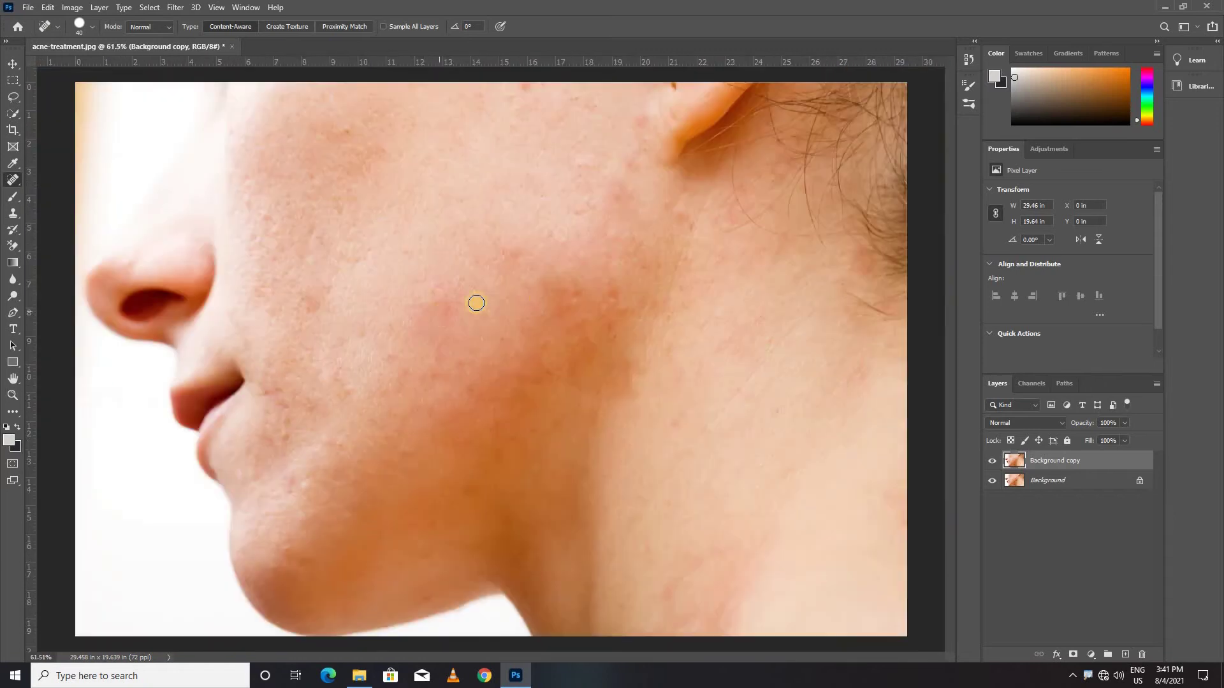
scroll(623, 295, up, 1)
scroll(628, 293, up, 1)
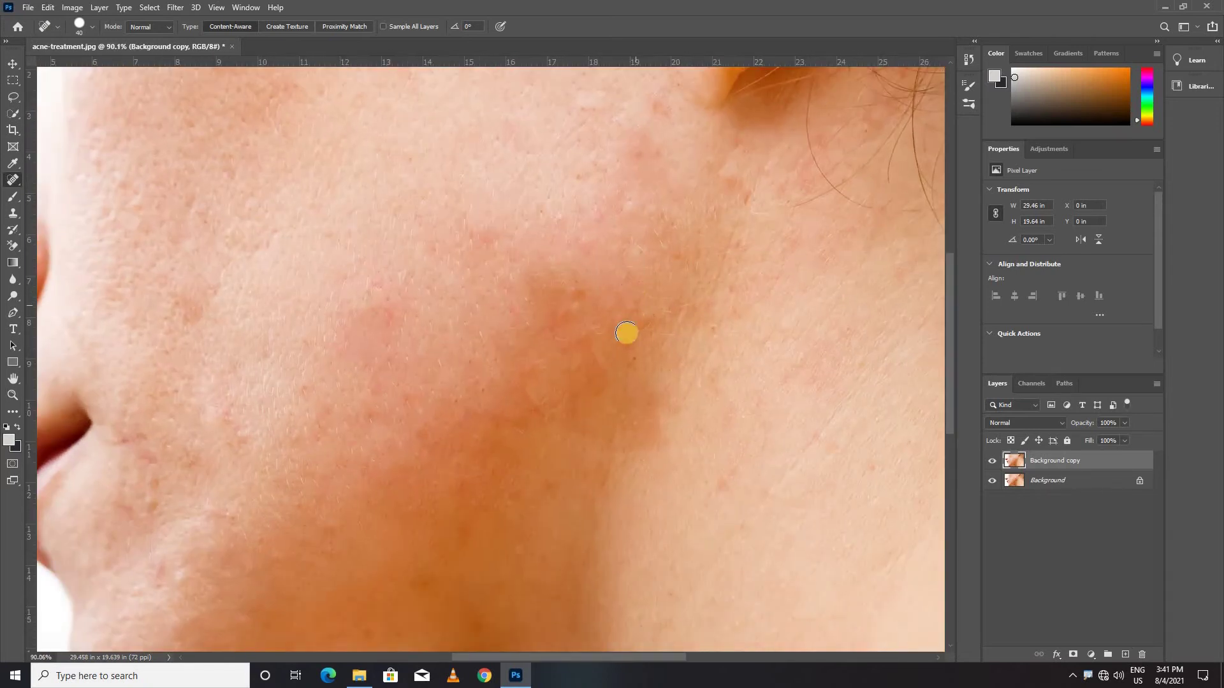
click(717, 324)
click(598, 209)
click(637, 153)
click(660, 109)
click(666, 154)
click(568, 292)
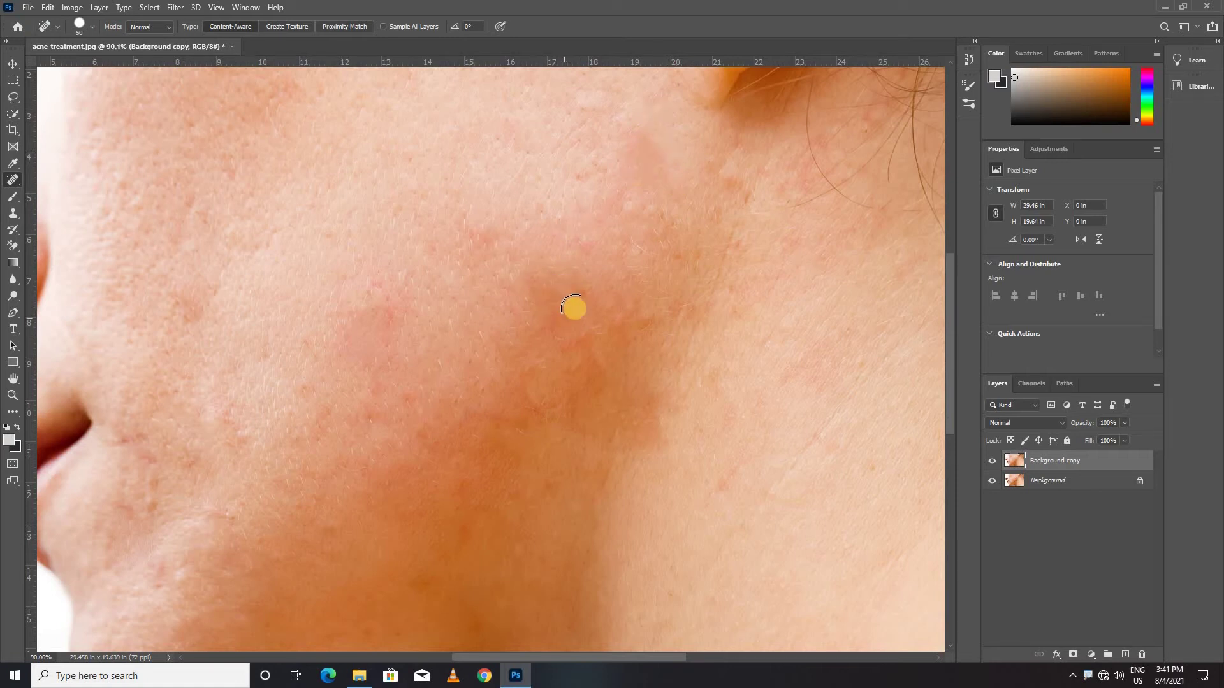
click(390, 309)
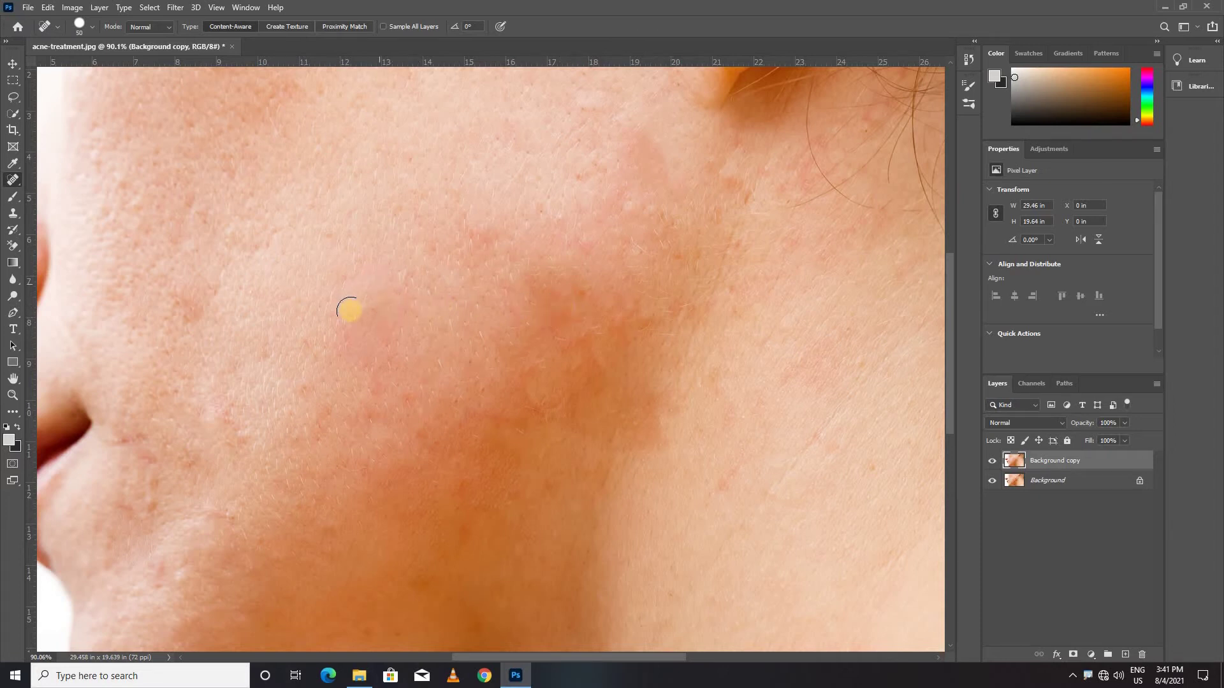
Step: Heal the spots high on the cheek and the red blemishes in front of the ear
scroll(419, 299, down, 3)
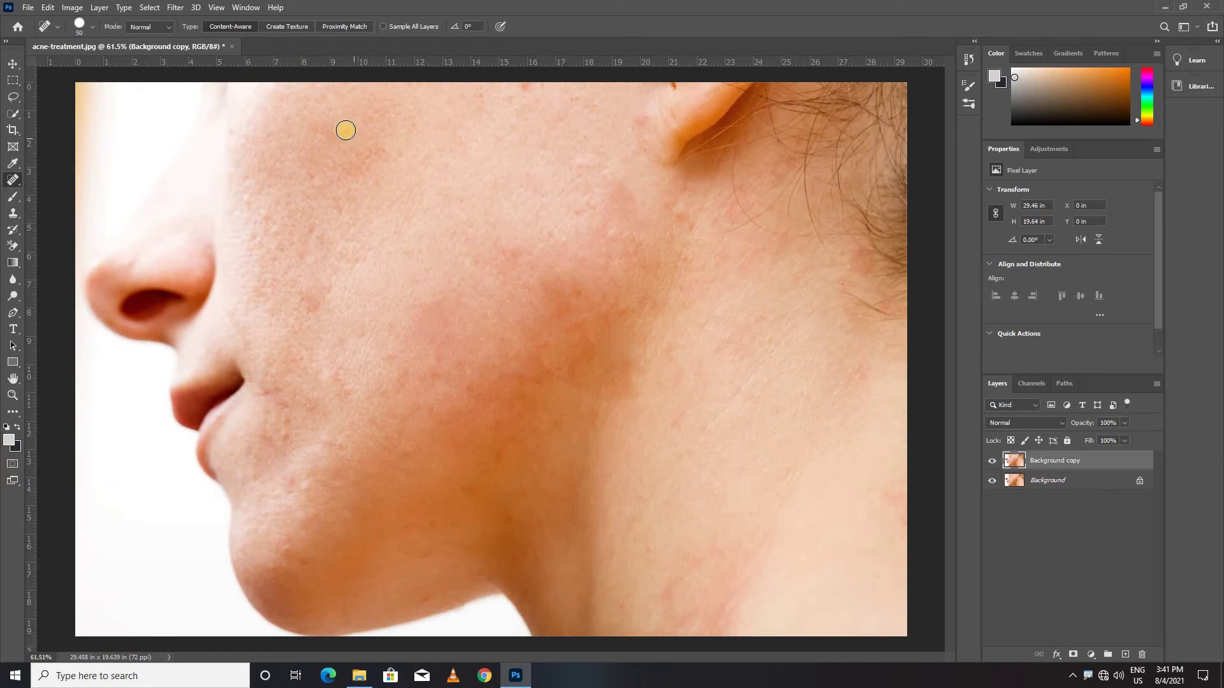
click(525, 91)
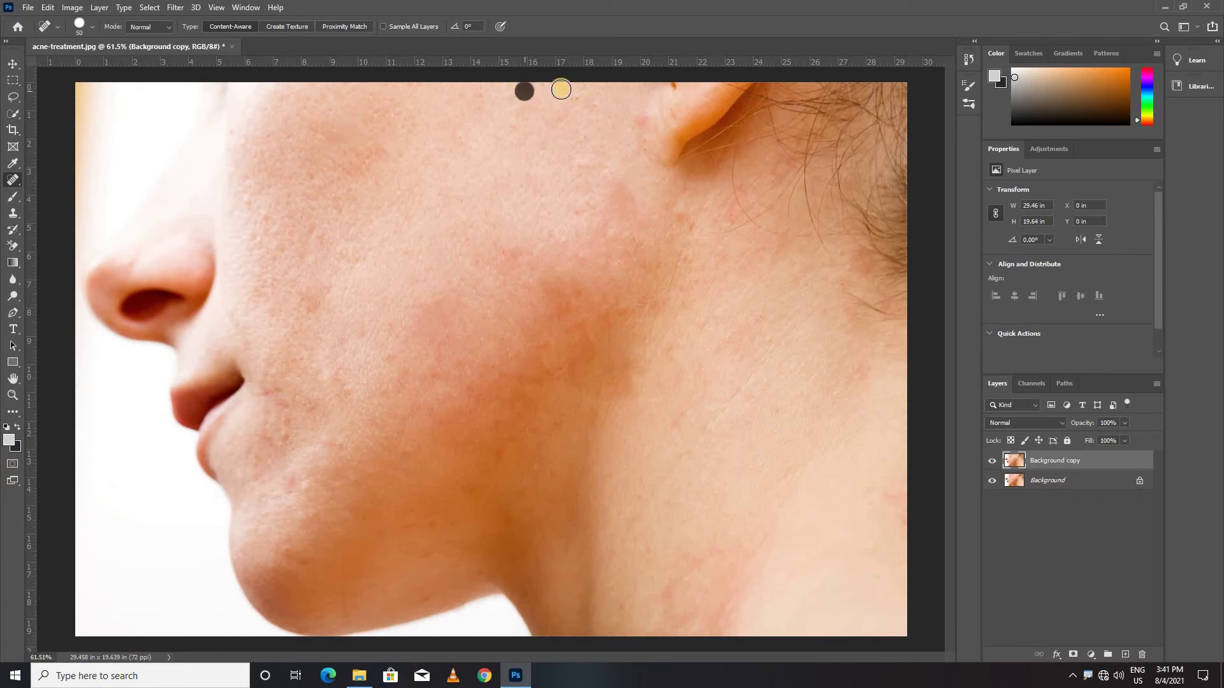
click(694, 233)
click(688, 262)
click(683, 287)
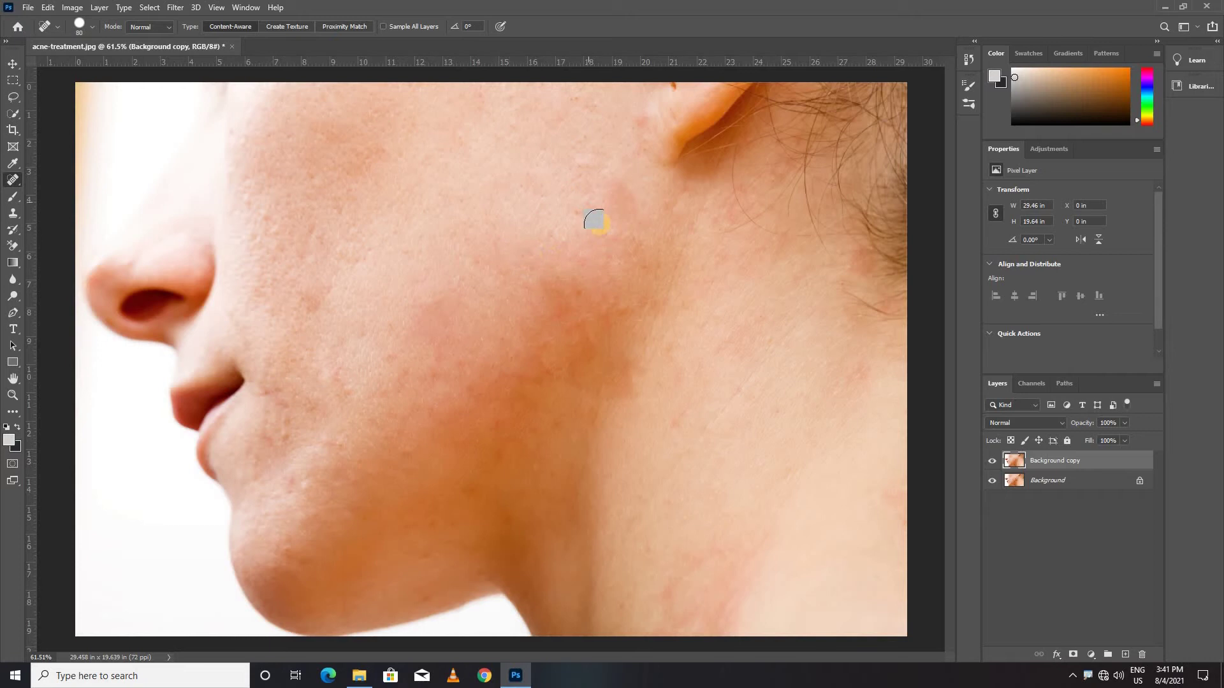
click(577, 215)
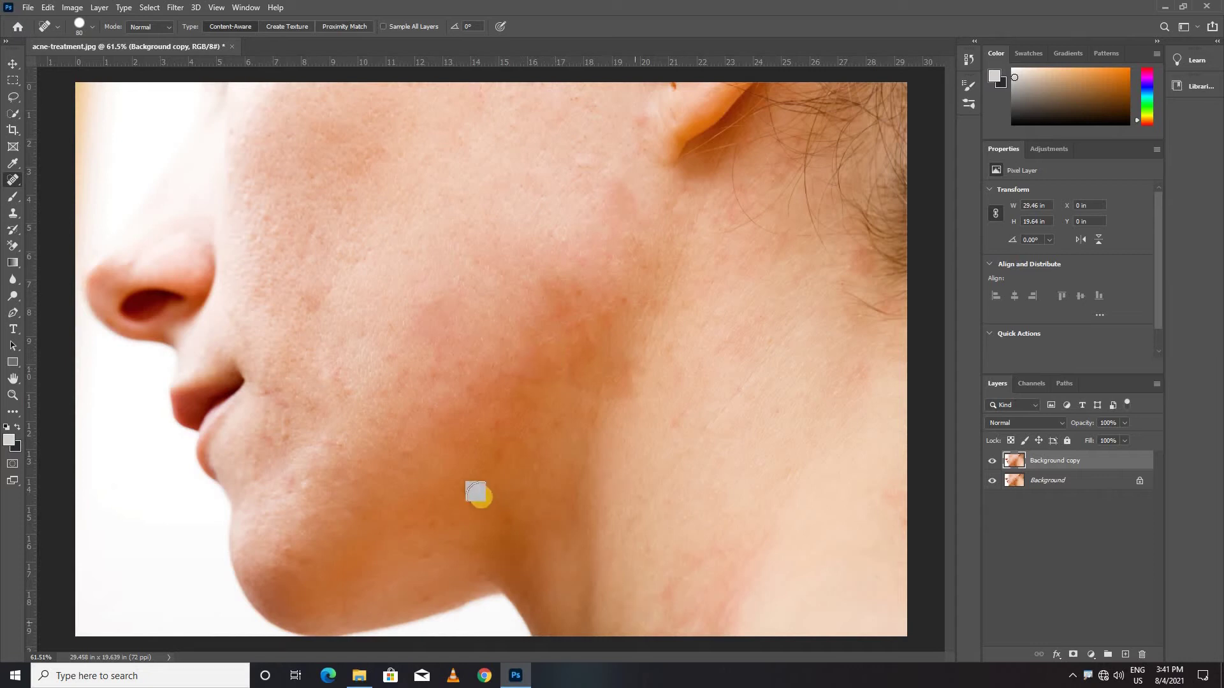
Step: Heal the spots on the lower cheek and around the corner of the mouth
click(290, 426)
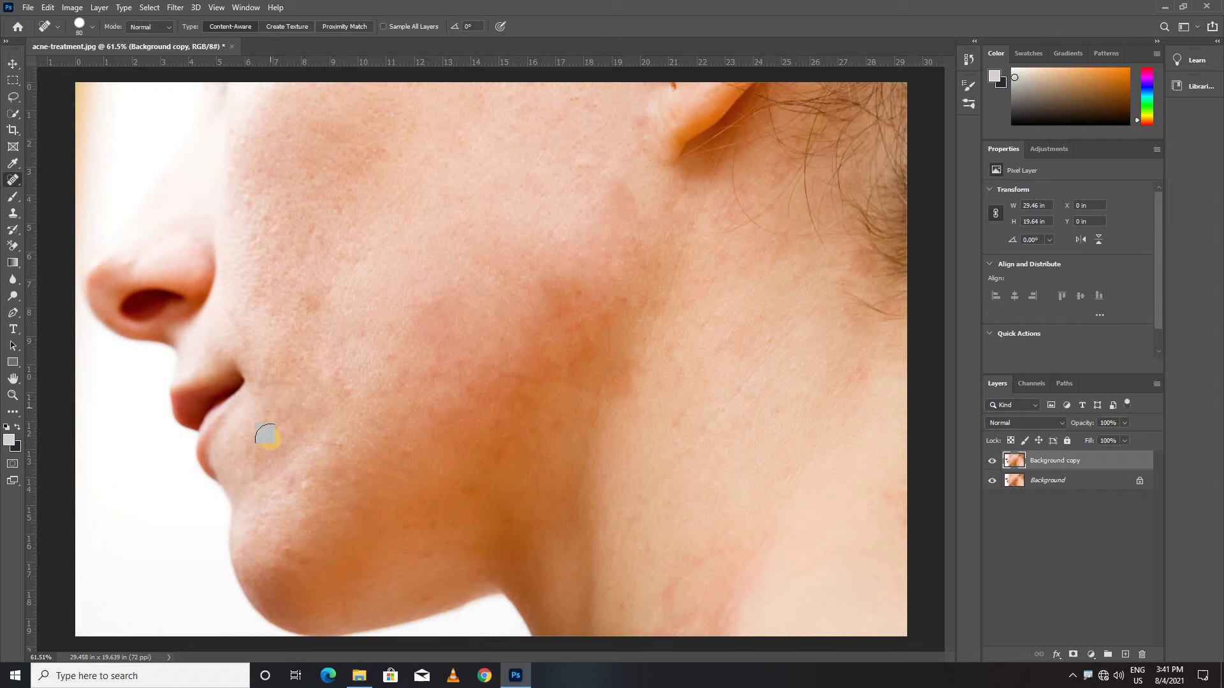
click(312, 301)
click(404, 363)
click(307, 483)
click(341, 468)
click(411, 456)
Step: Heal the four spots on the chin and along its bottom edge
click(428, 551)
click(408, 588)
click(274, 568)
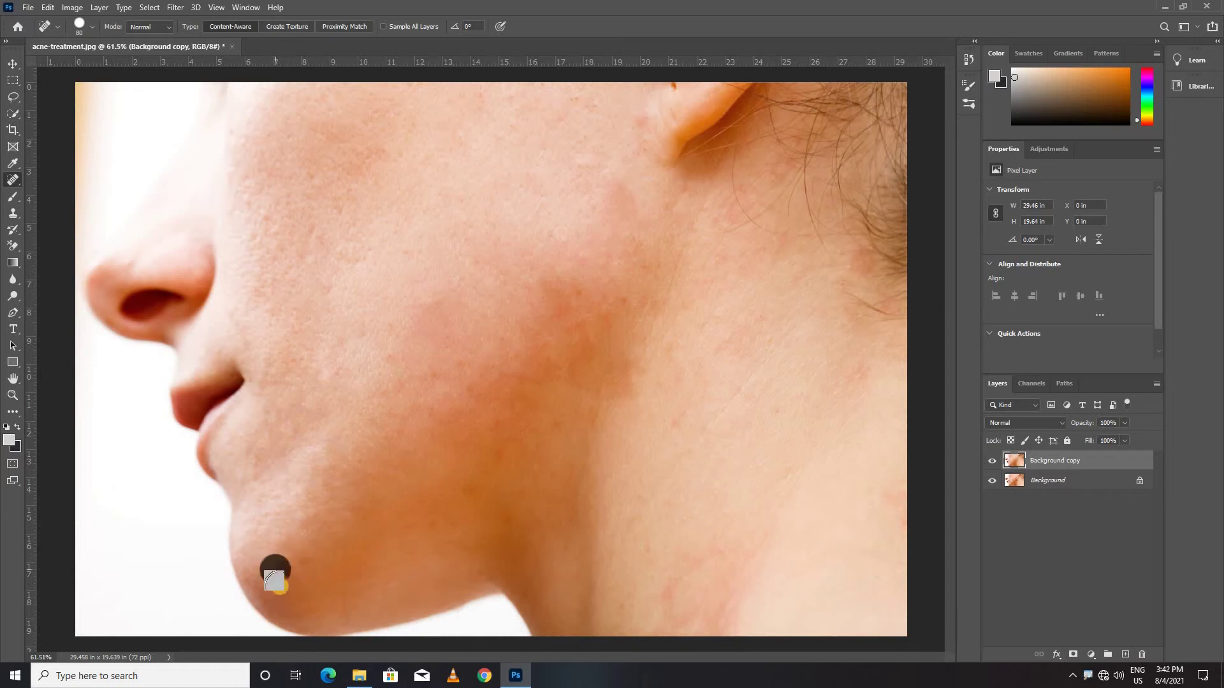
click(306, 562)
scroll(573, 328, down, 3)
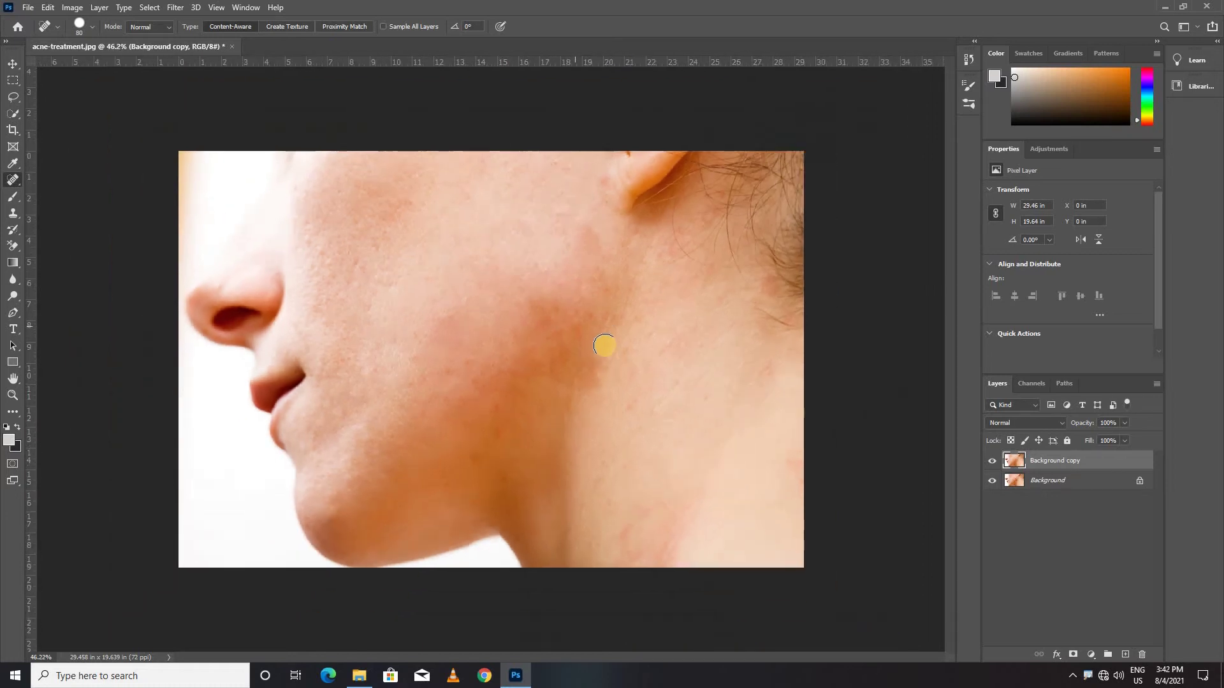
scroll(607, 347, up, 1)
scroll(601, 342, up, 1)
scroll(600, 339, up, 1)
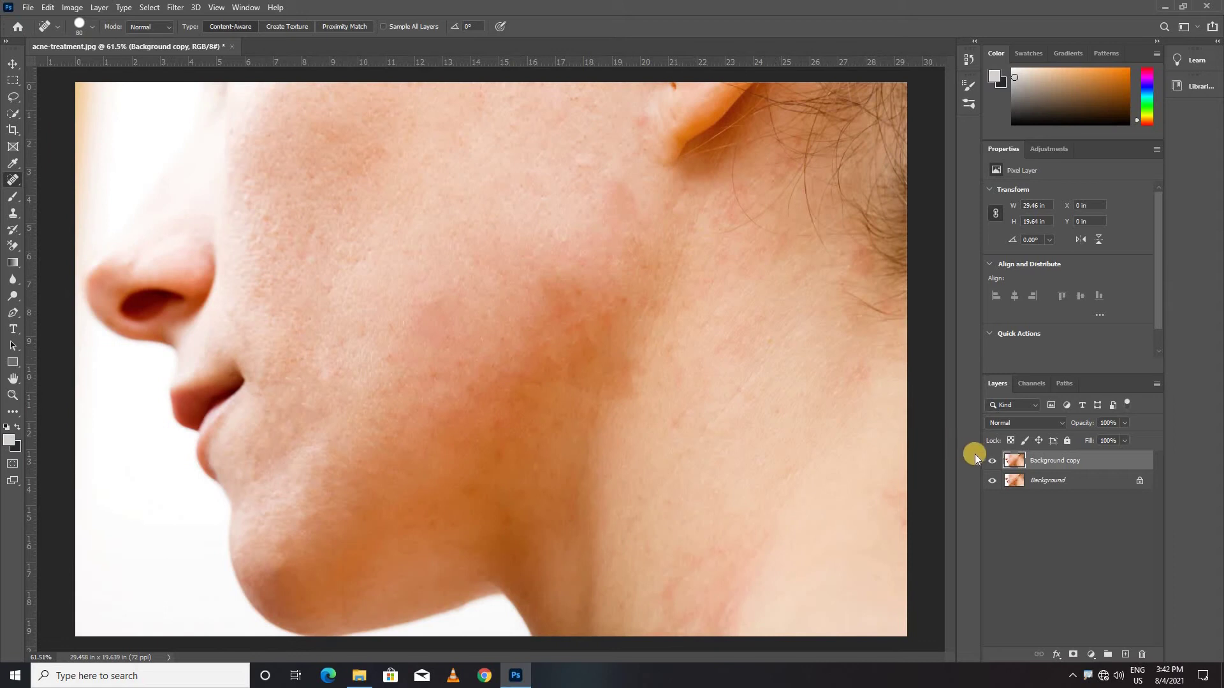
click(992, 462)
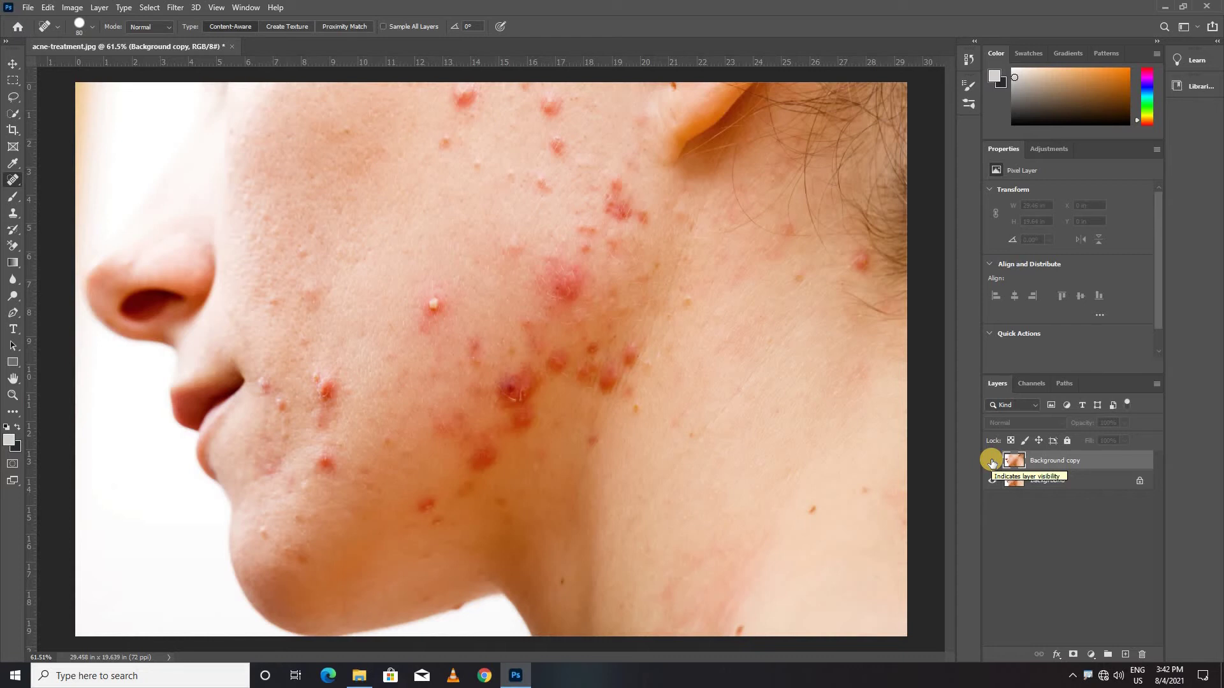
click(992, 461)
click(991, 461)
click(992, 462)
click(992, 461)
click(992, 462)
scroll(541, 327, down, 2)
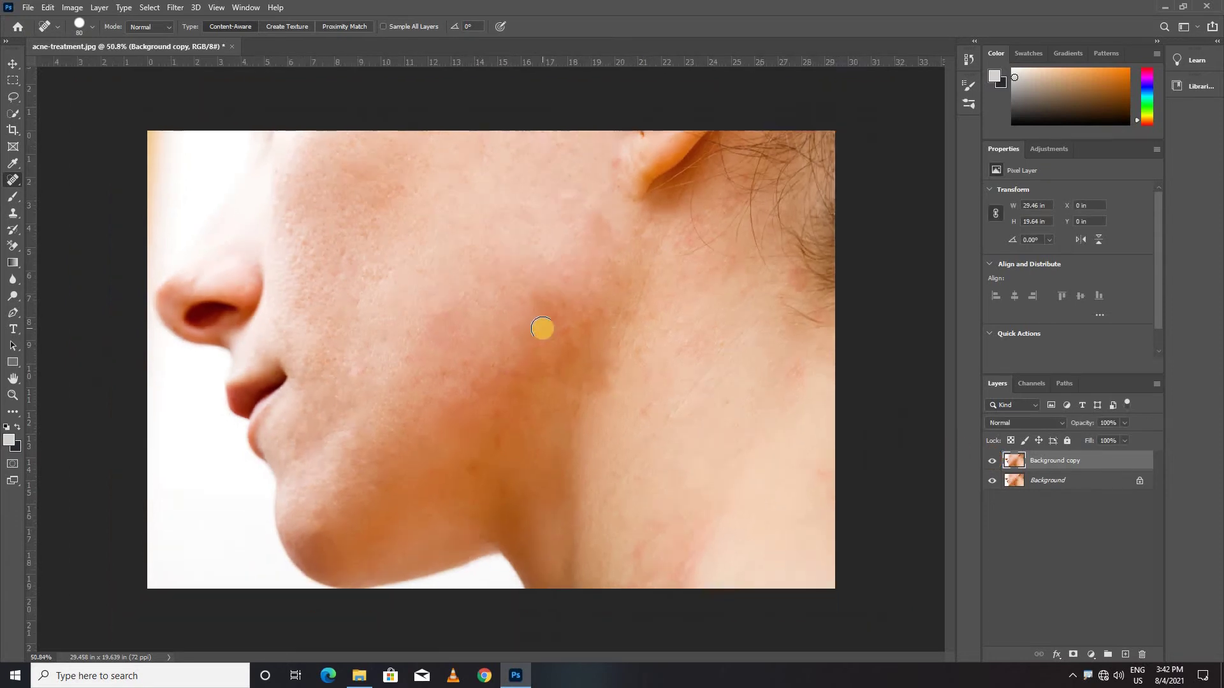
click(990, 463)
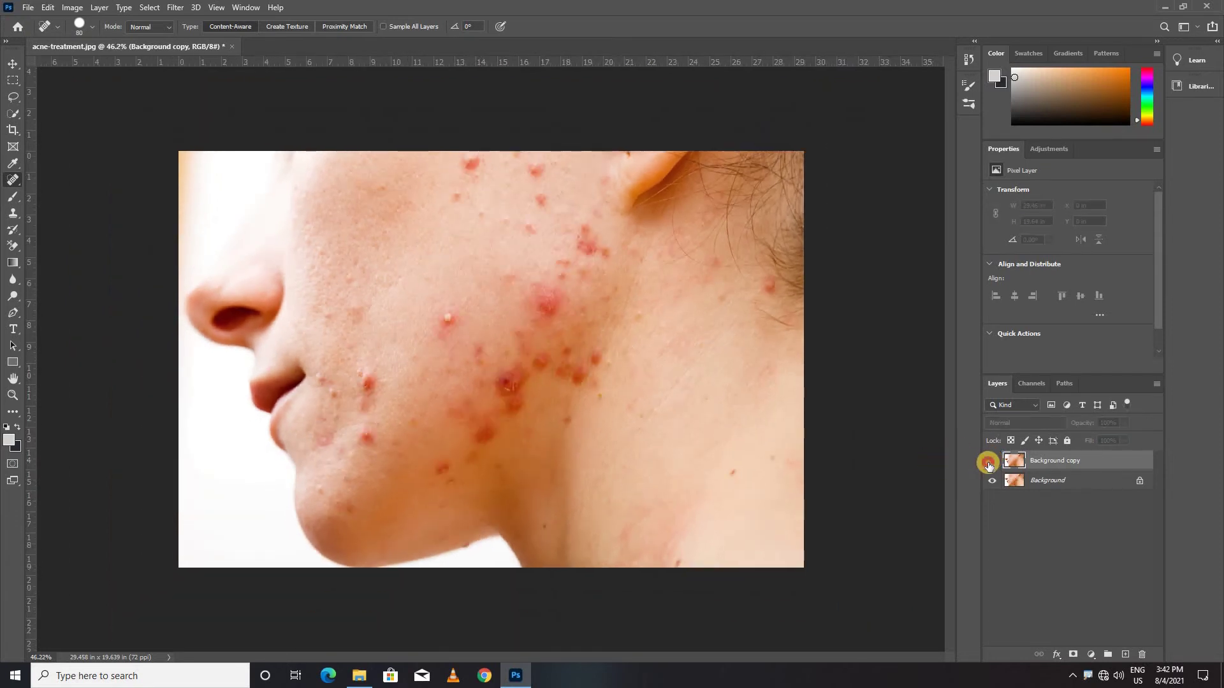
click(989, 463)
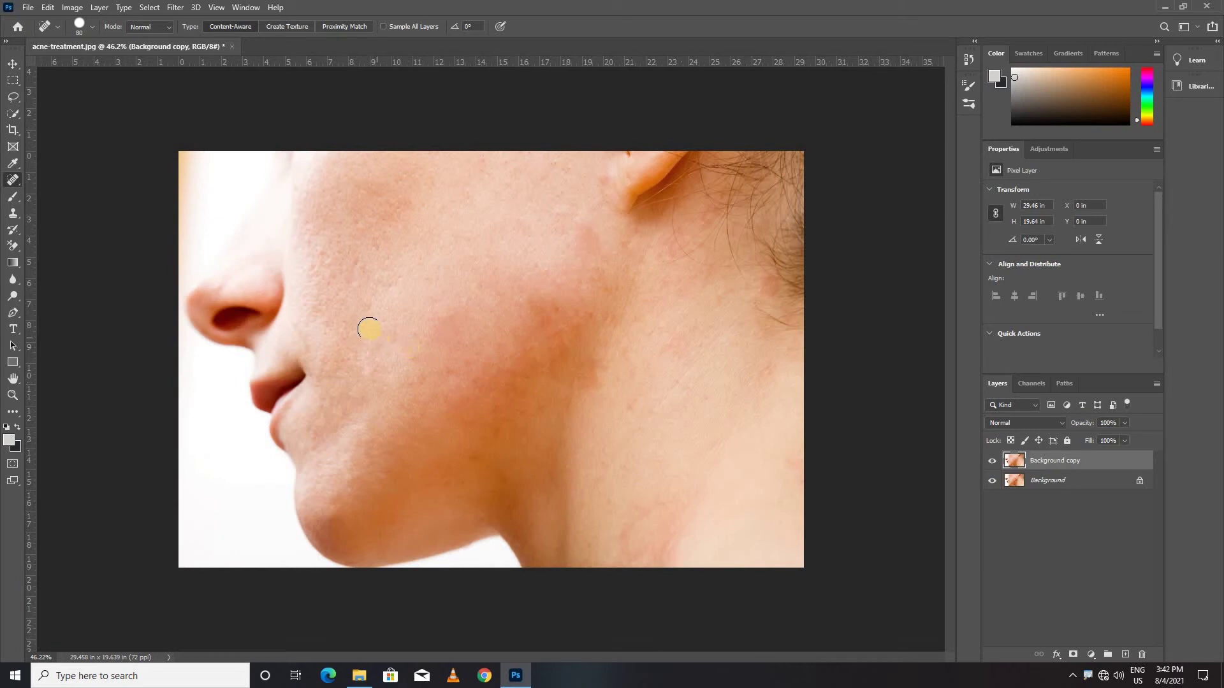
scroll(361, 246, up, 2)
scroll(366, 128, up, 2)
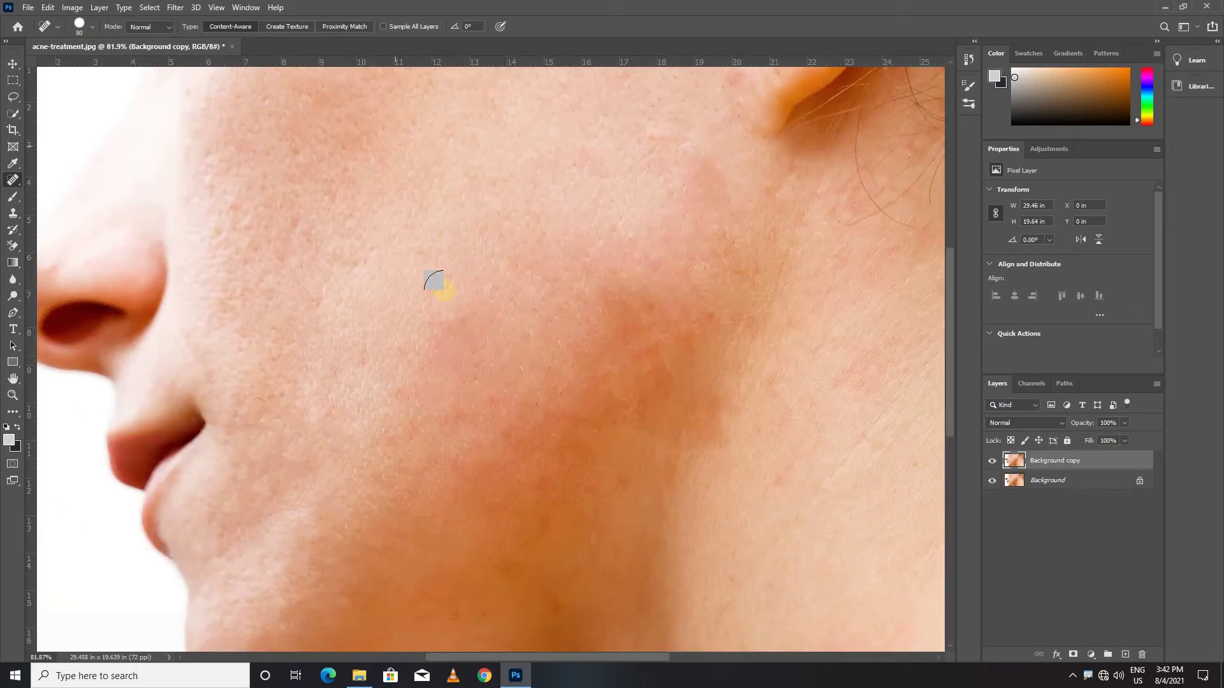
Step: Spot-heal the faint marks across the mid cheek, lower cheek and near the jaw
click(588, 327)
click(622, 337)
click(632, 341)
click(778, 475)
click(498, 569)
click(498, 607)
click(427, 618)
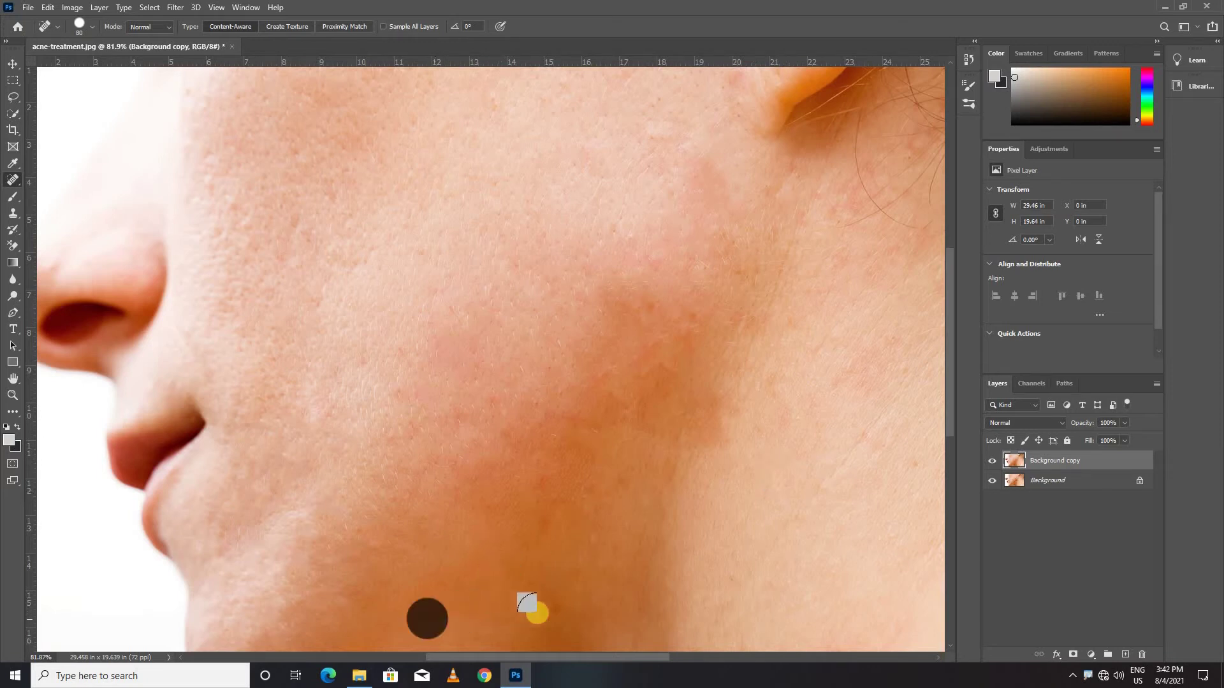
click(457, 415)
click(405, 428)
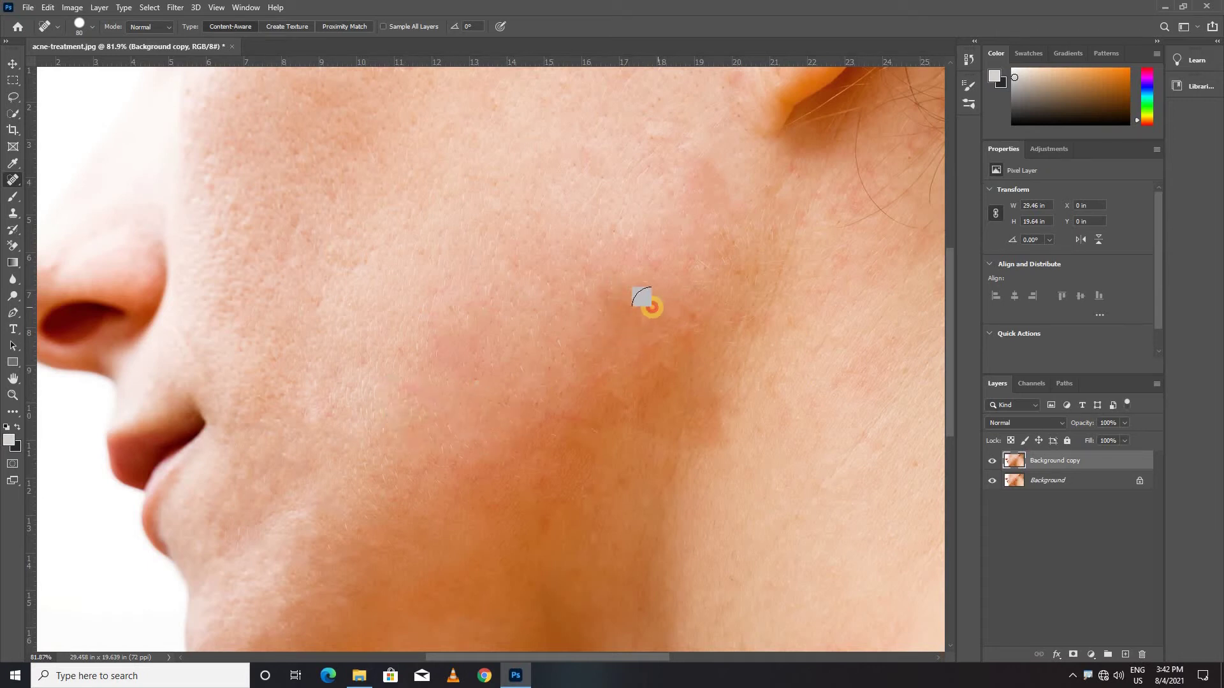
Step: Heal the remaining cheek blemishes and the spots in front of the ear
click(656, 343)
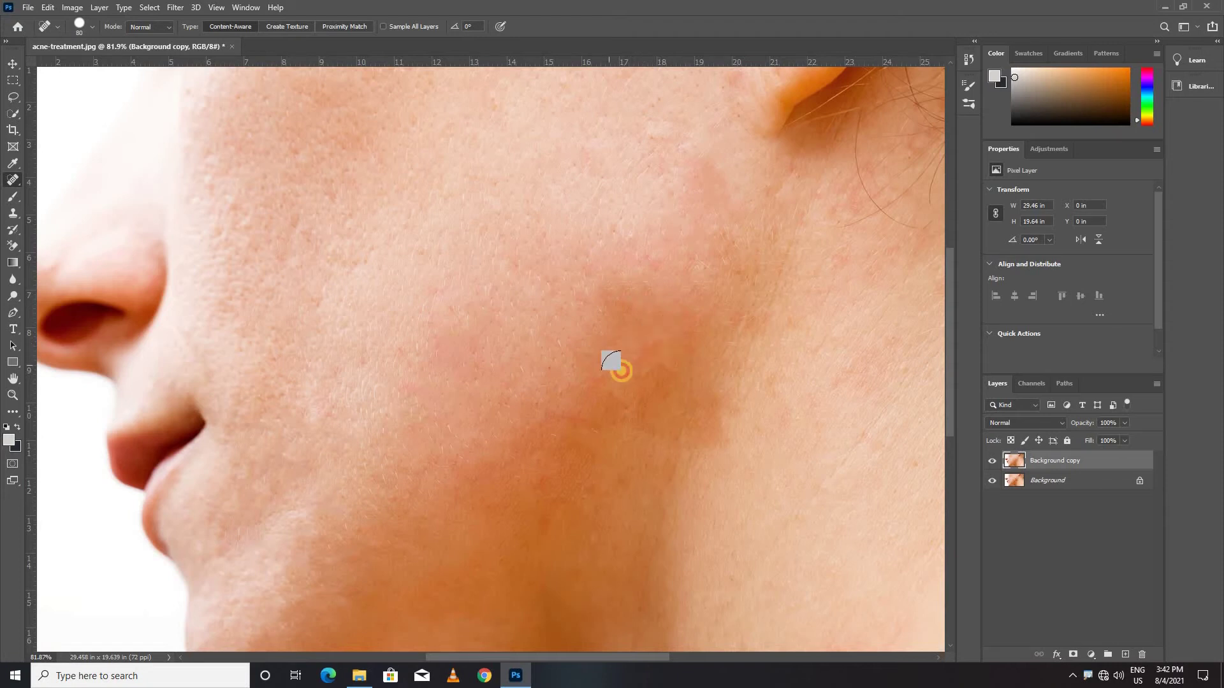
click(657, 370)
click(617, 296)
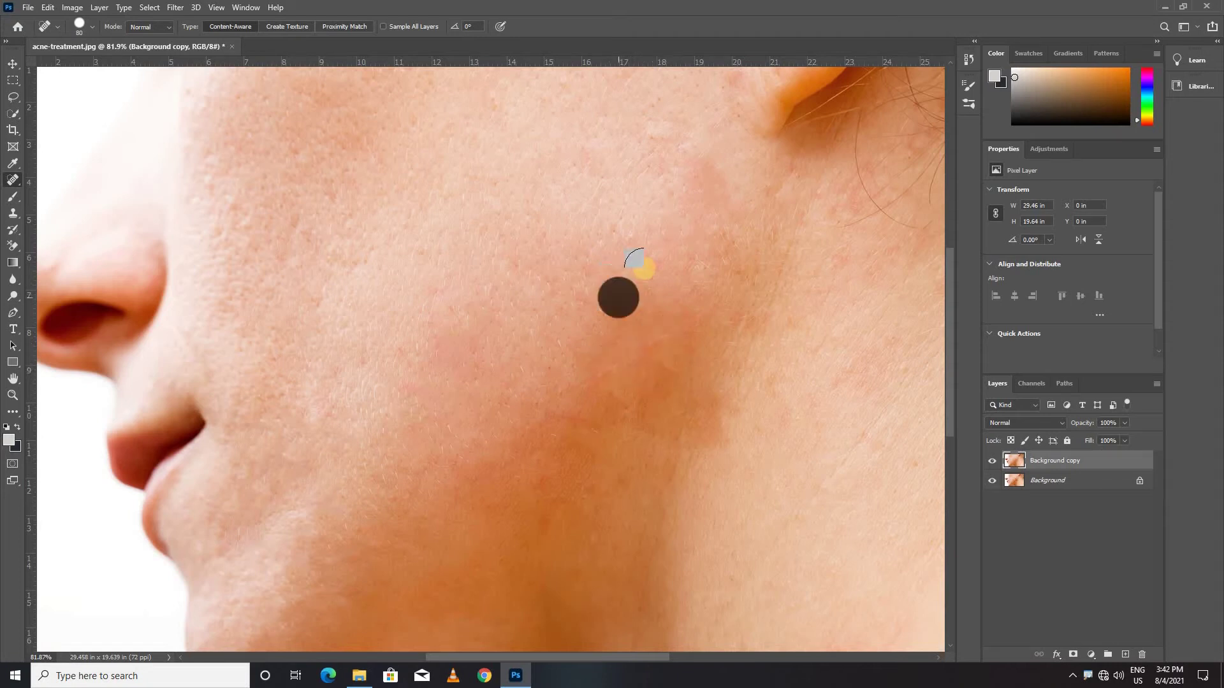
click(835, 258)
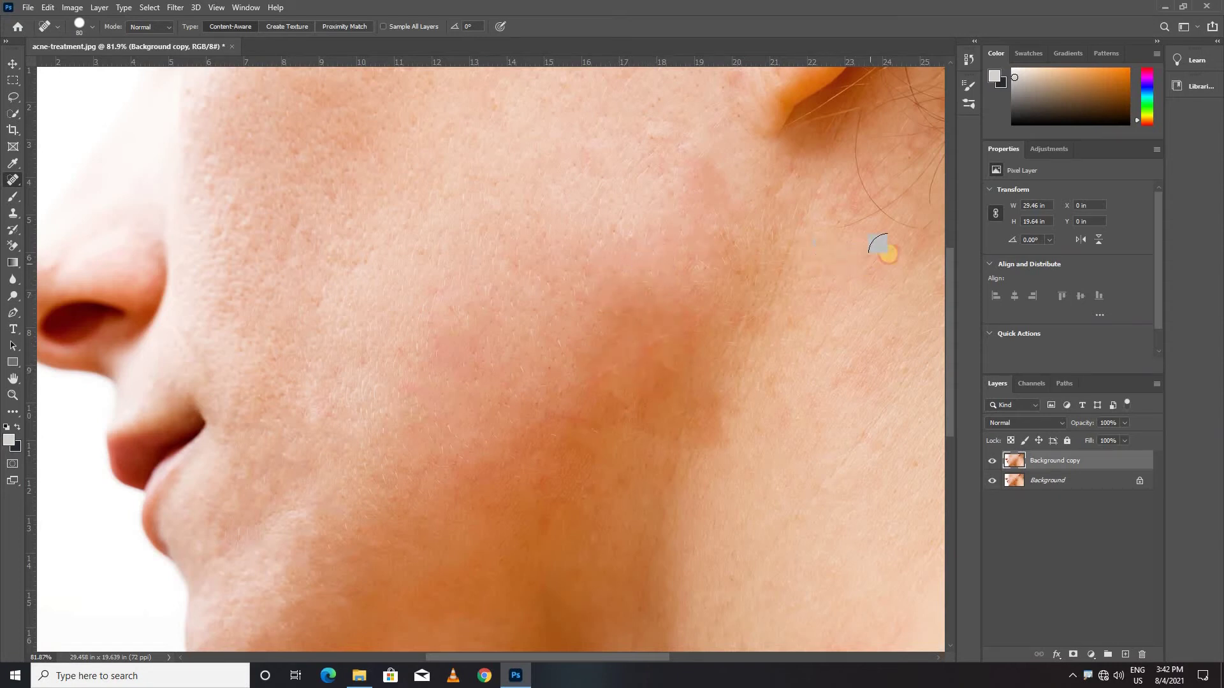
click(843, 198)
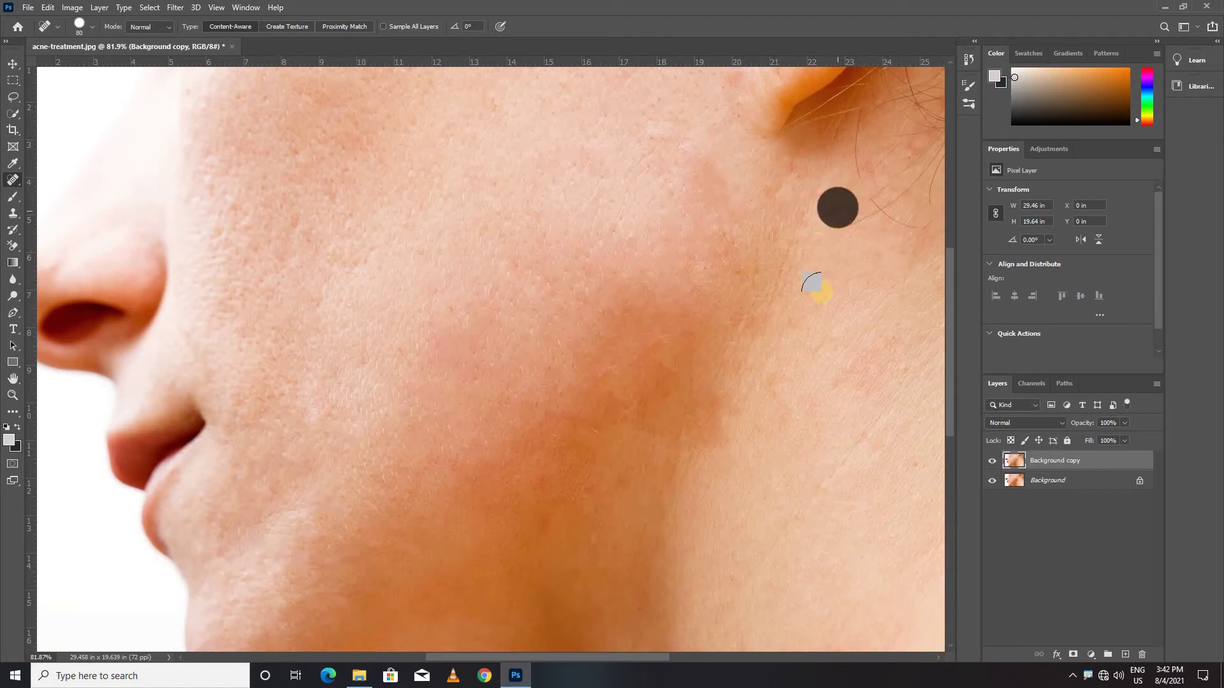
scroll(504, 262, down, 2)
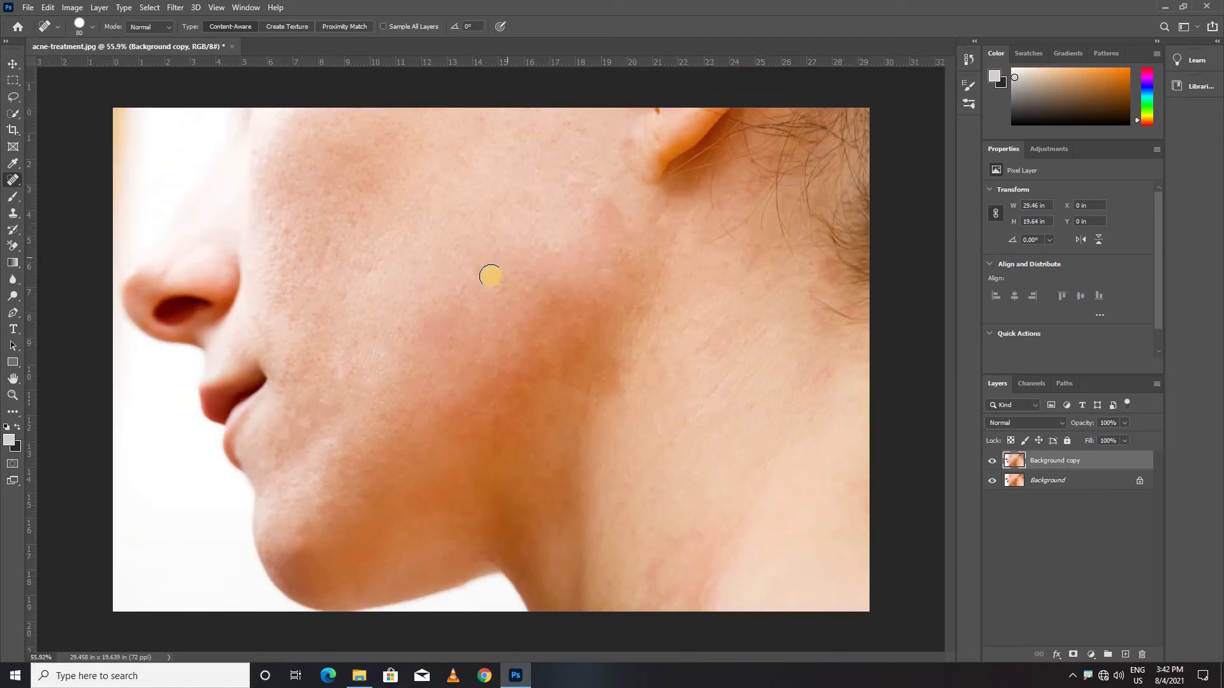
scroll(446, 276, down, 1)
Step: In the Camera Raw Filter, raise Exposure slightly and lower Shadows
click(13, 64)
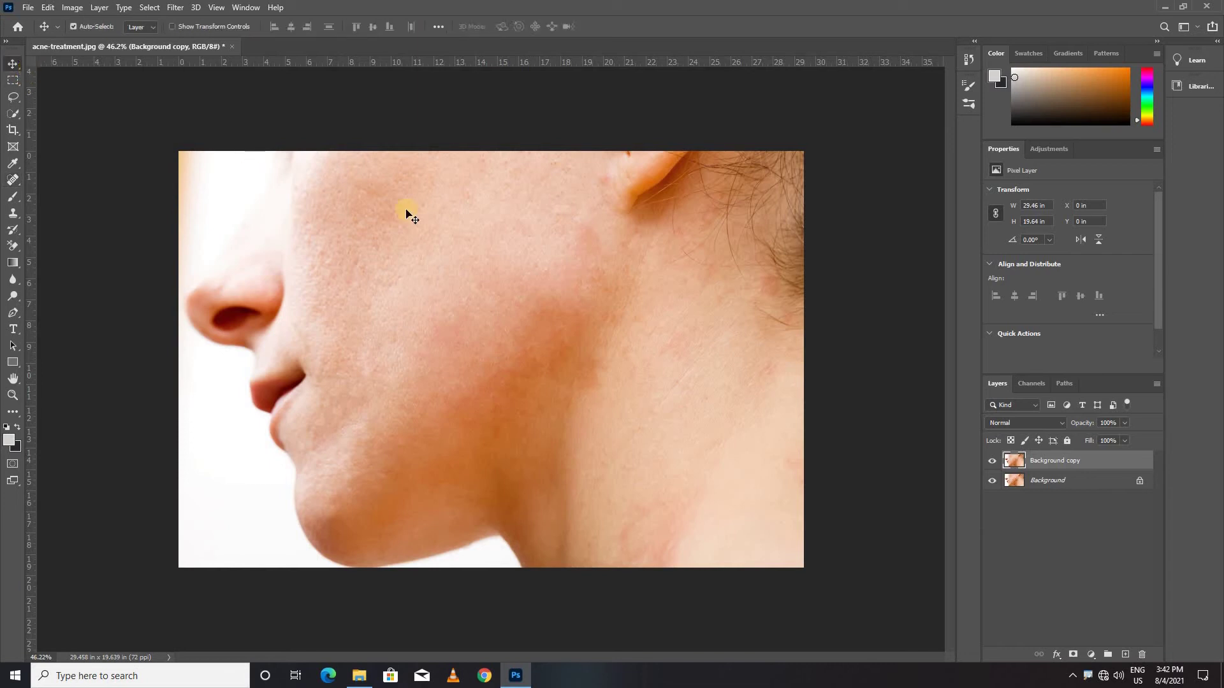
click(176, 7)
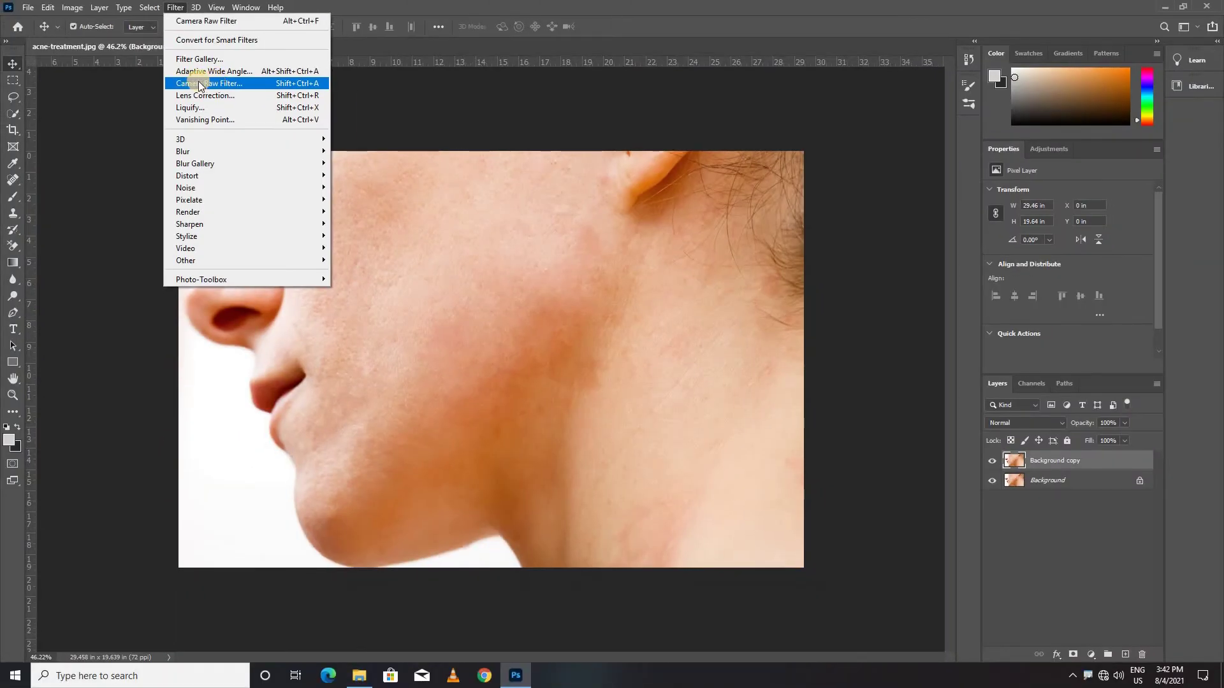
click(199, 84)
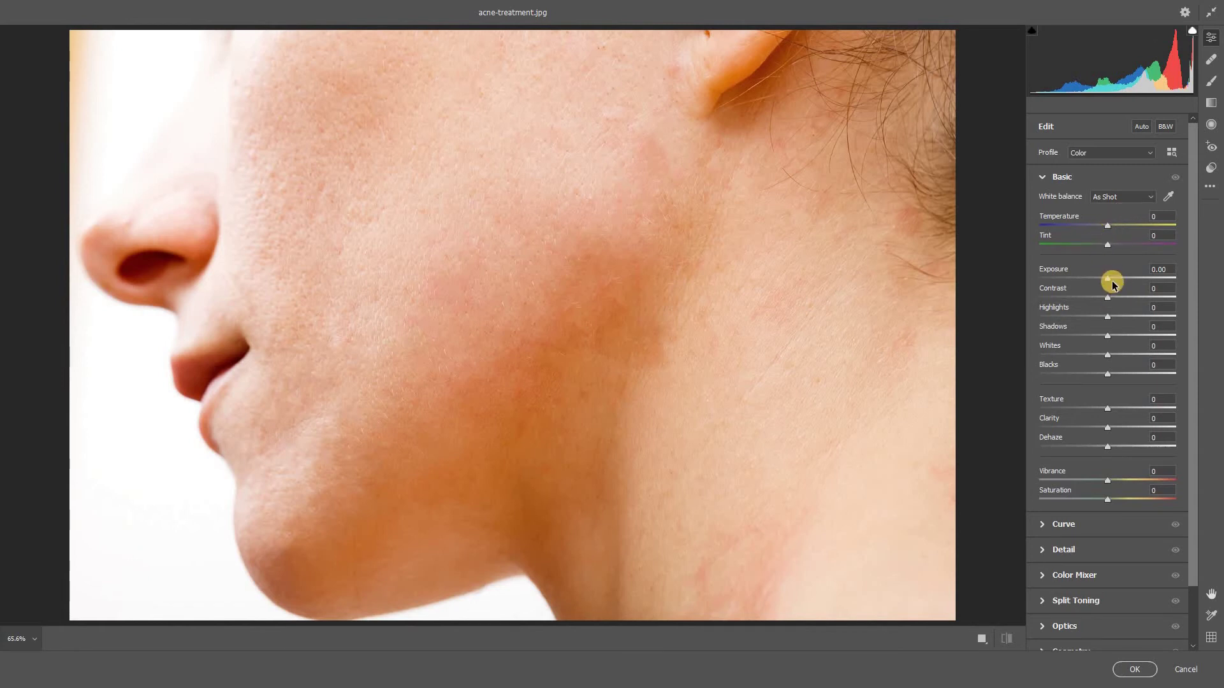
drag(1113, 282, 1115, 282)
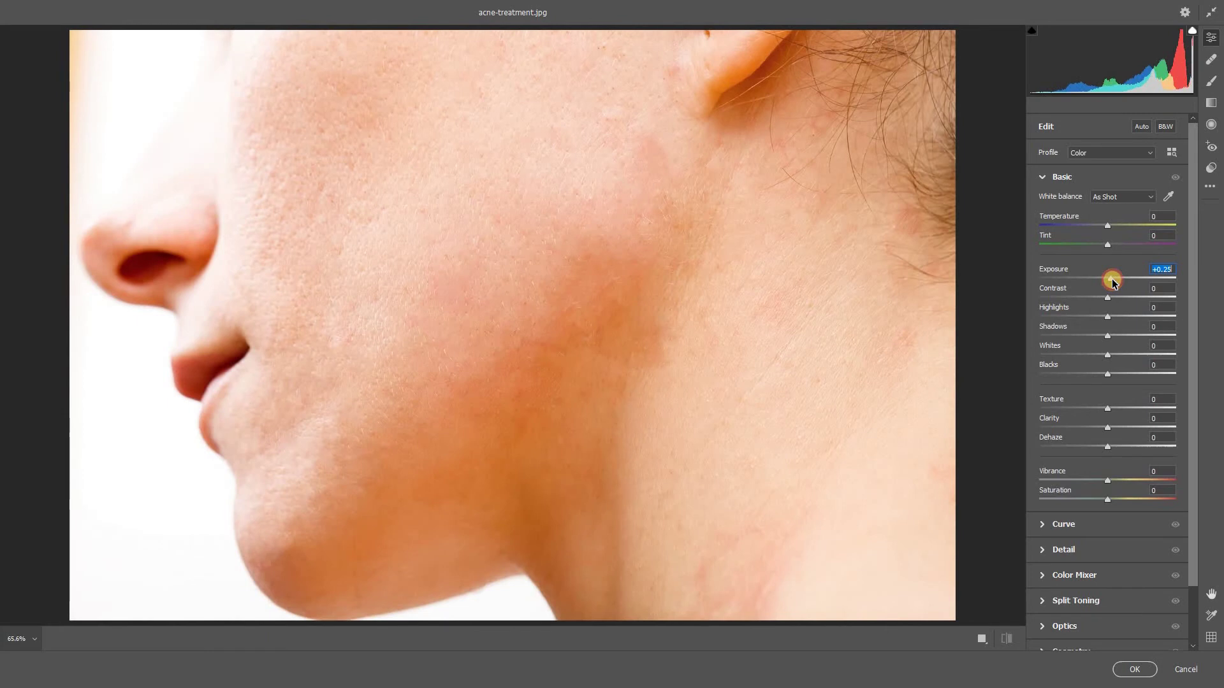
mouse_move(1110, 341)
mouse_down()
mouse_move(1082, 337)
mouse_move(1110, 357)
mouse_up()
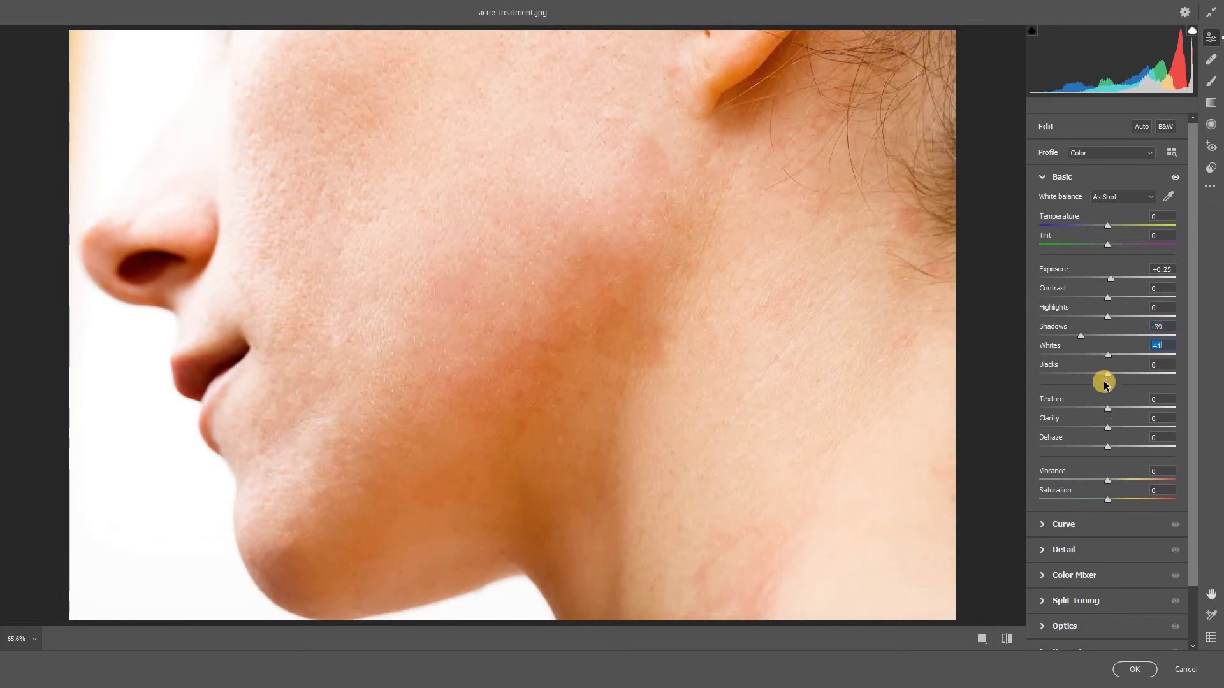
Step: In Color Mixer HSL, lower Oranges saturation, raise Oranges luminance and boost Reds saturation
click(1041, 180)
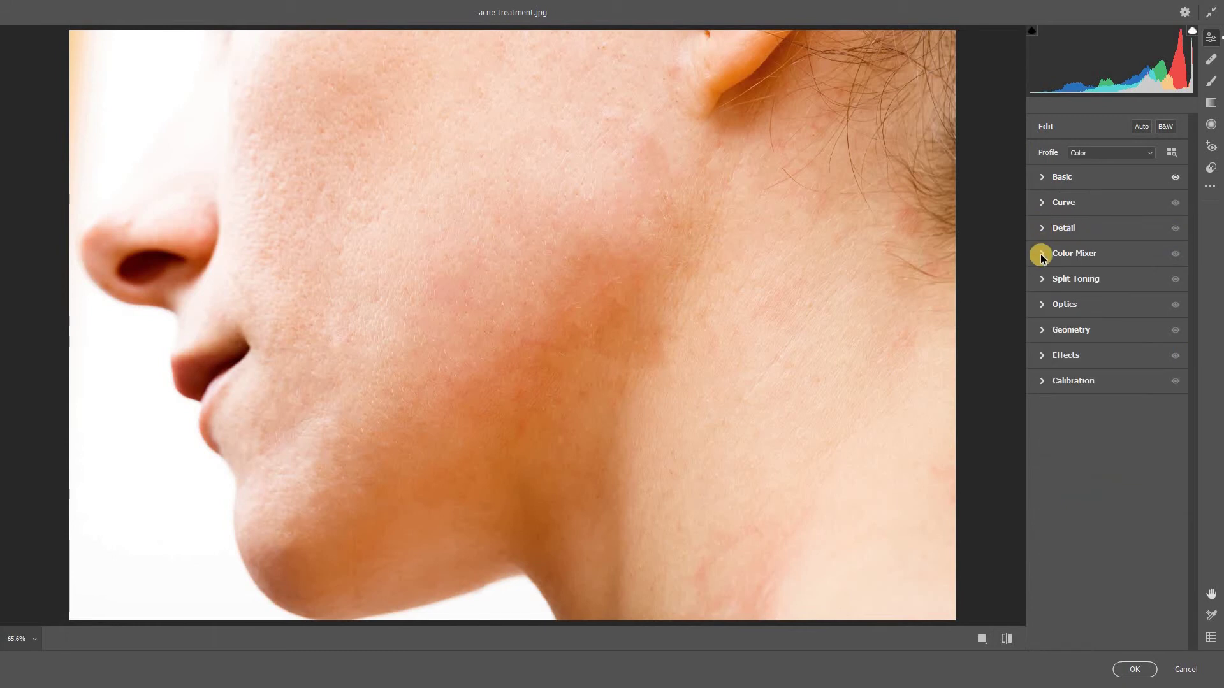
click(1043, 257)
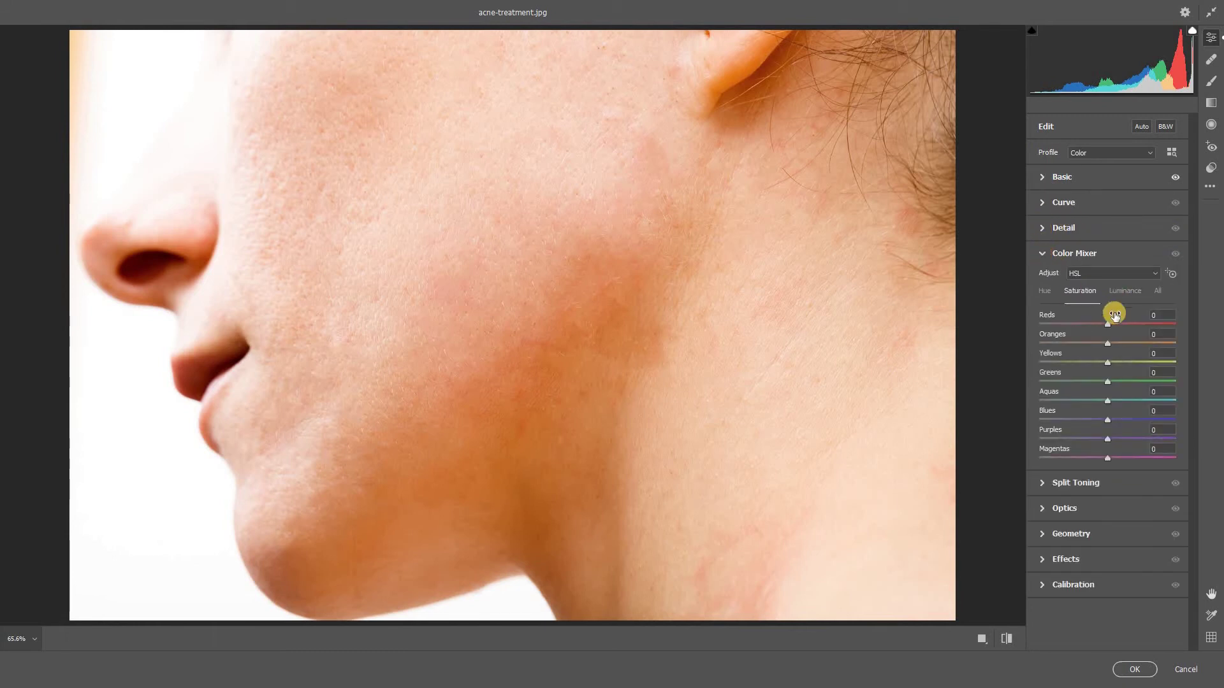
drag(1110, 343, 1094, 344)
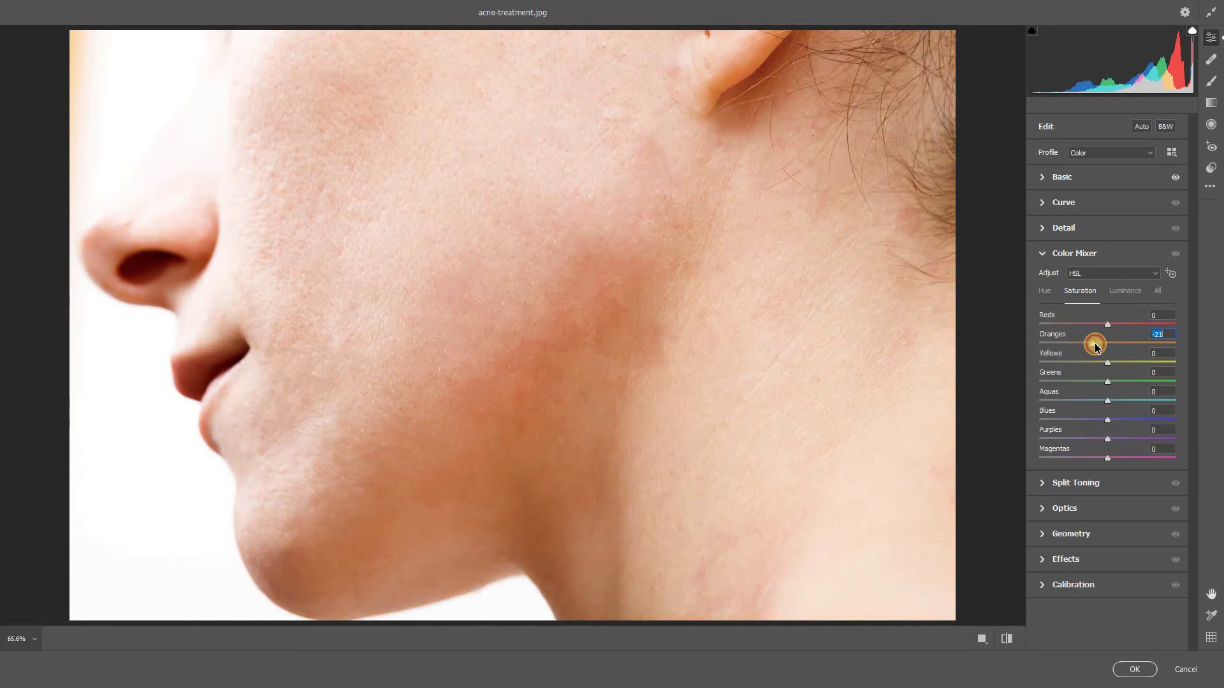
click(1124, 292)
drag(1113, 346, 1118, 347)
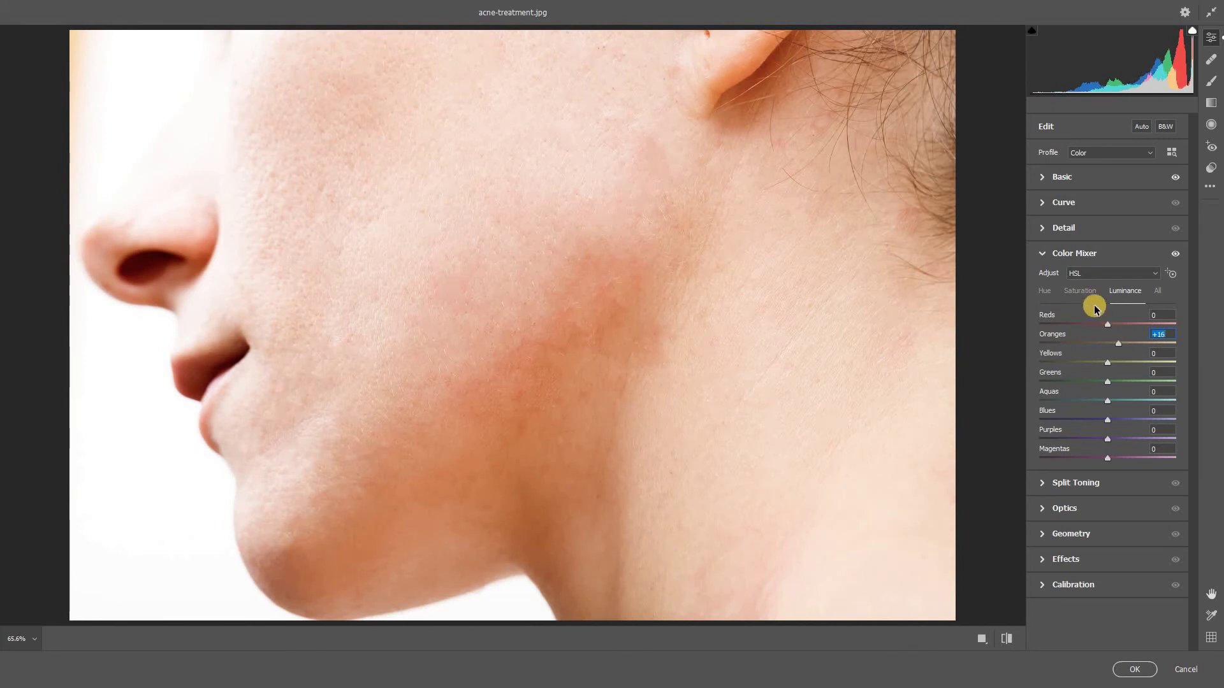
click(1082, 291)
drag(1108, 324, 1122, 324)
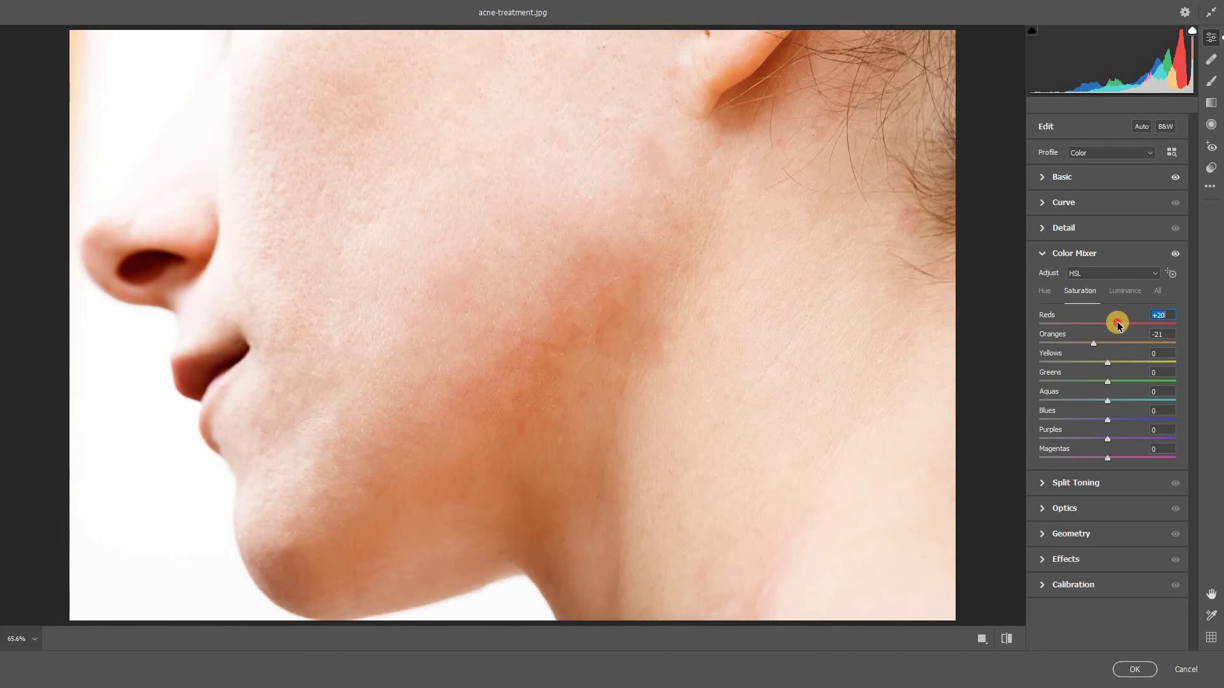
drag(1116, 325, 1115, 325)
click(1043, 259)
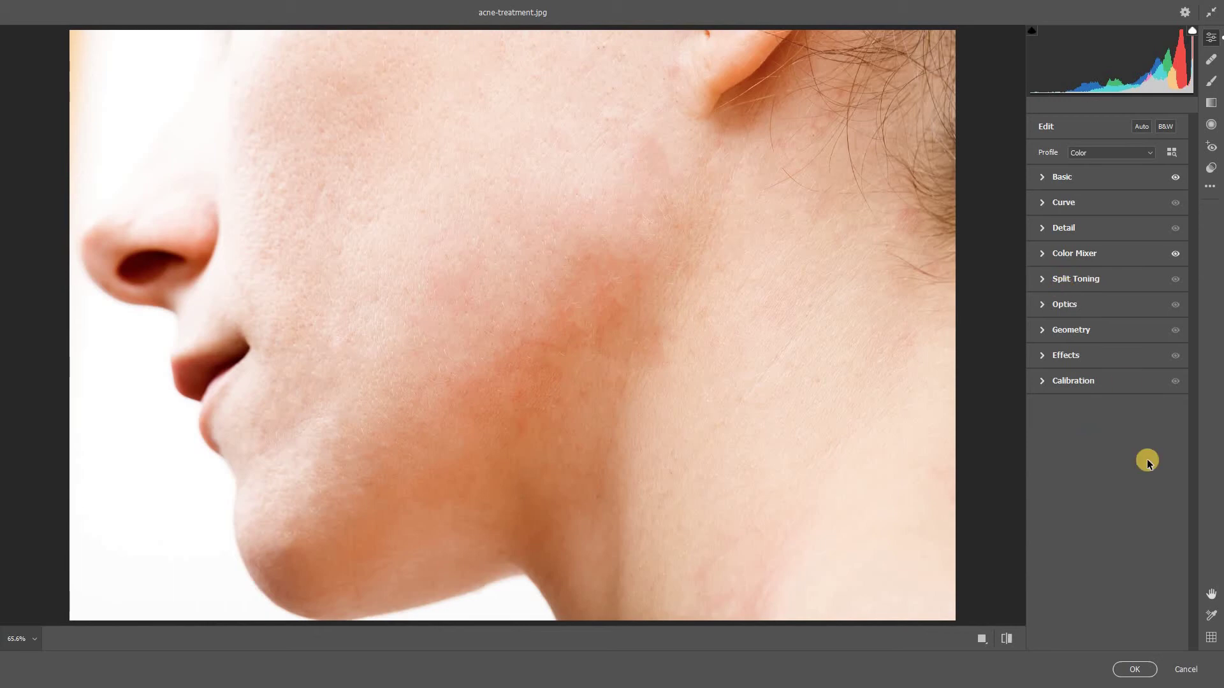
Step: Apply the Camera Raw edits and toggle the Background copy layer to compare with the original
click(1132, 668)
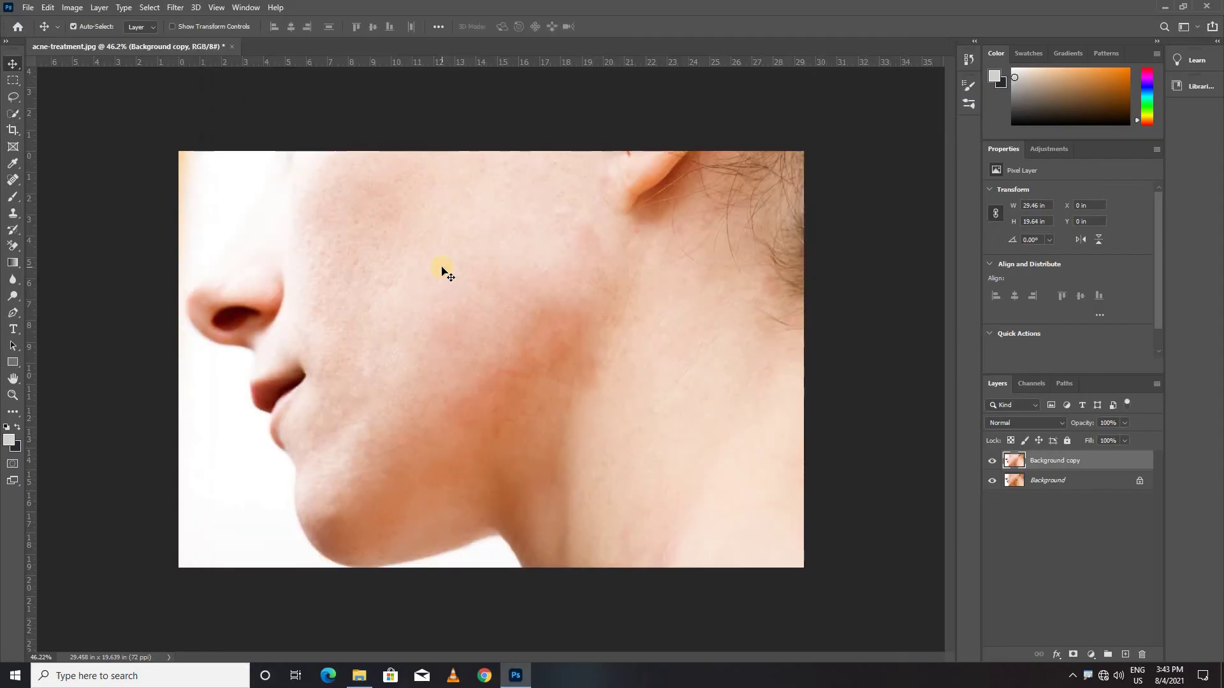
click(992, 461)
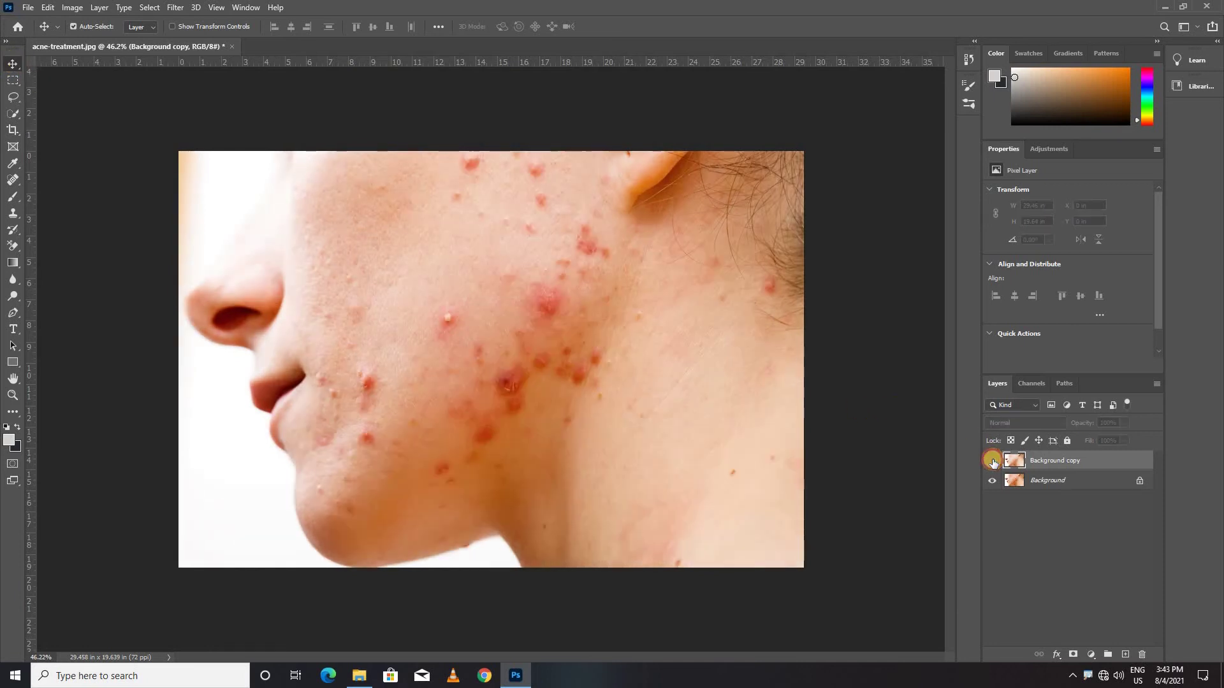
click(992, 461)
scroll(497, 330, up, 3)
scroll(446, 293, down, 2)
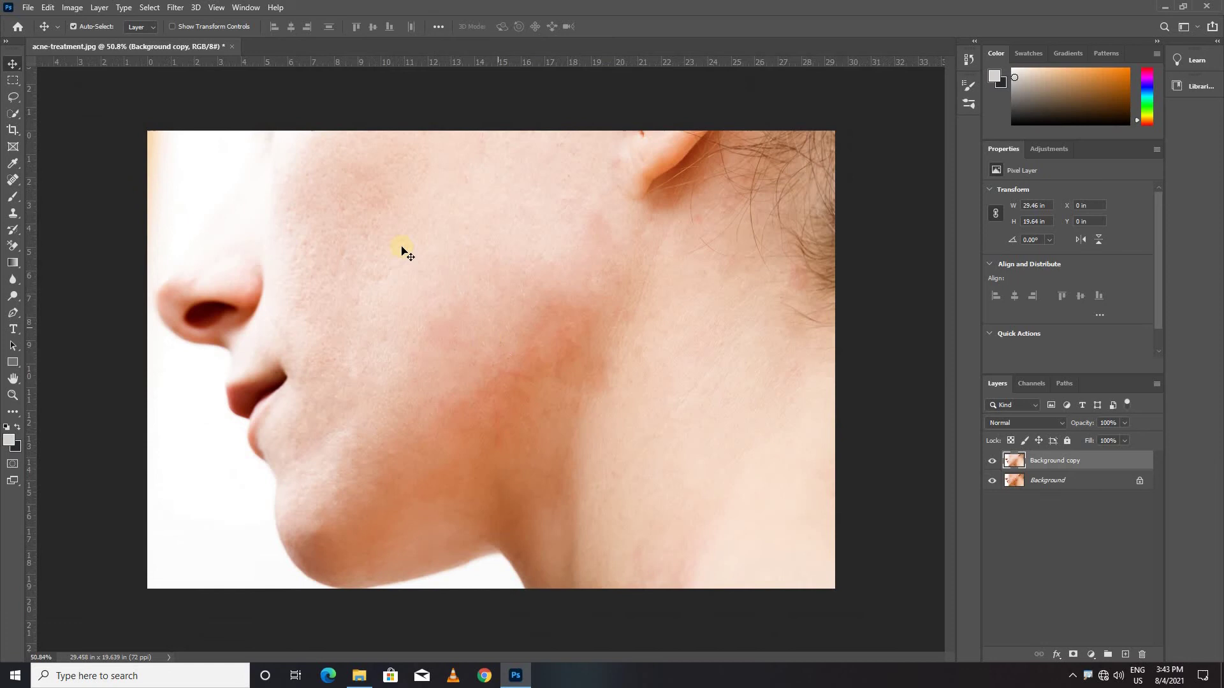
click(177, 8)
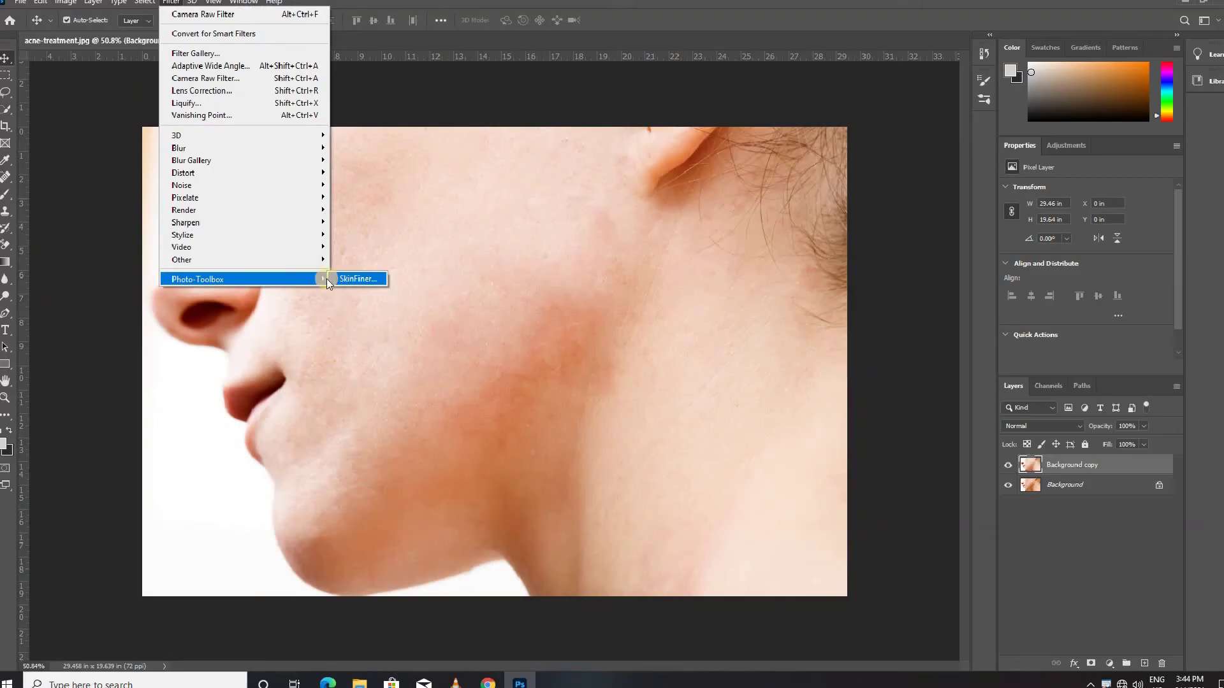
Step: Launch Photo-Toolbox > SkinFiner and dismiss the Share popup once it loads
click(357, 278)
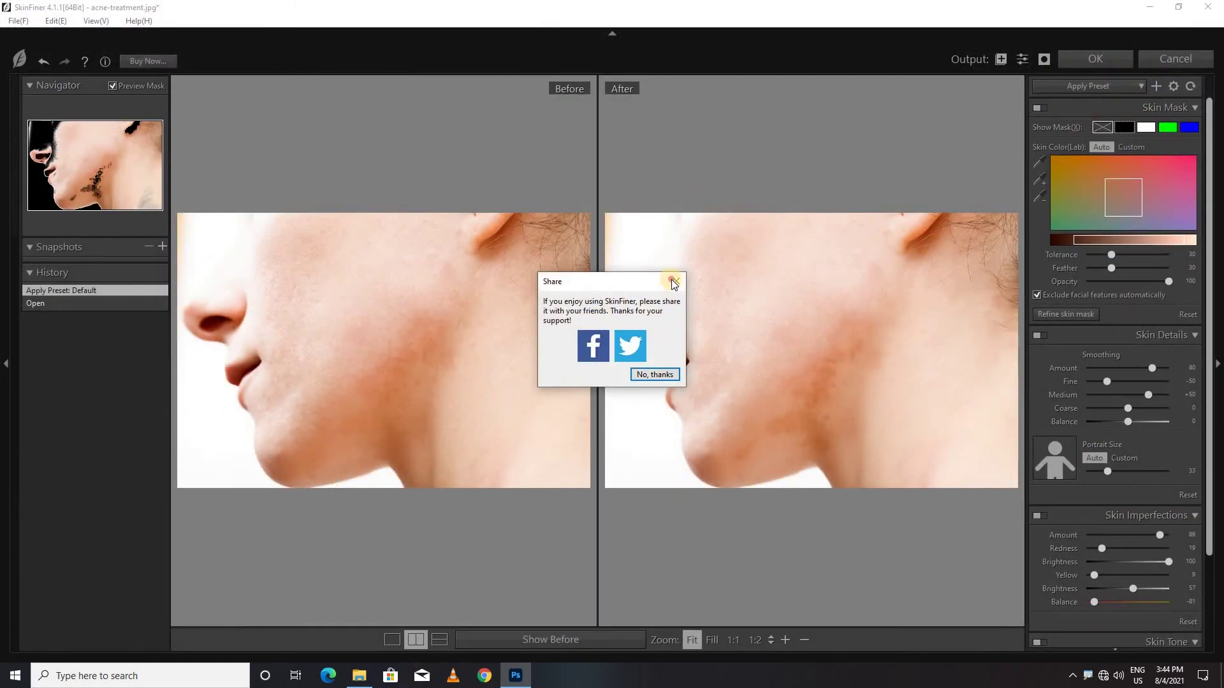
click(674, 283)
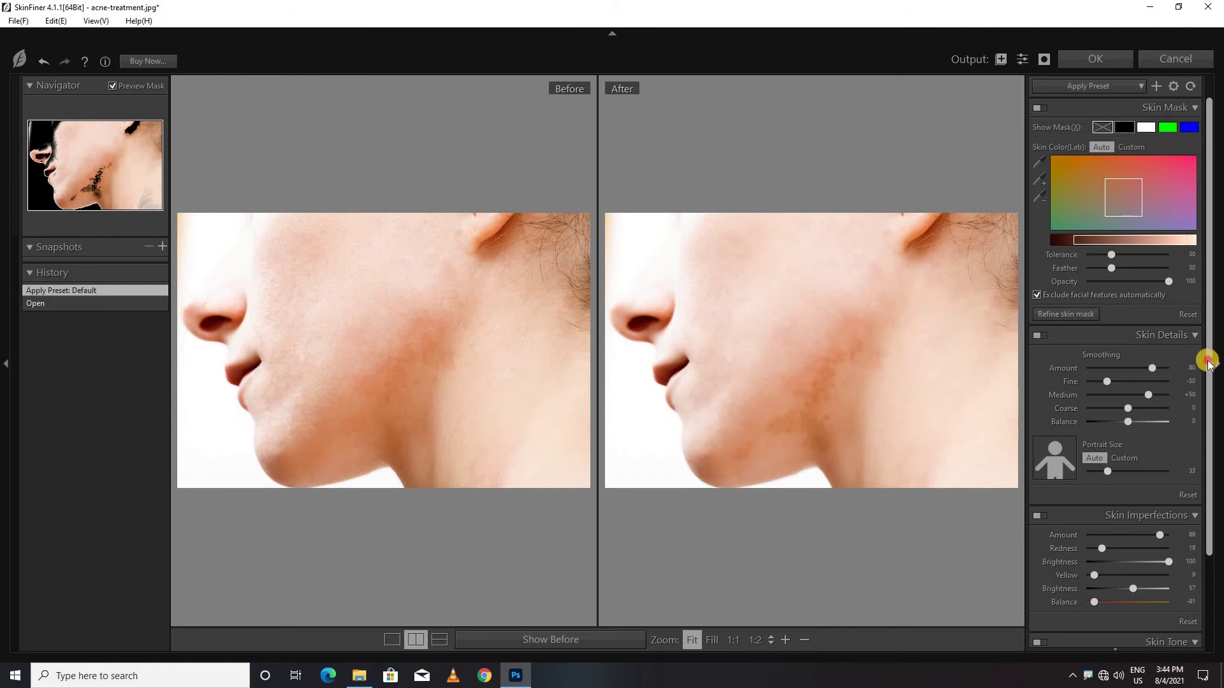
Step: In SkinFiner, lower Redness, set Skin Tone Shadow to -12 and raise Brightness
drag(1208, 362, 1207, 465)
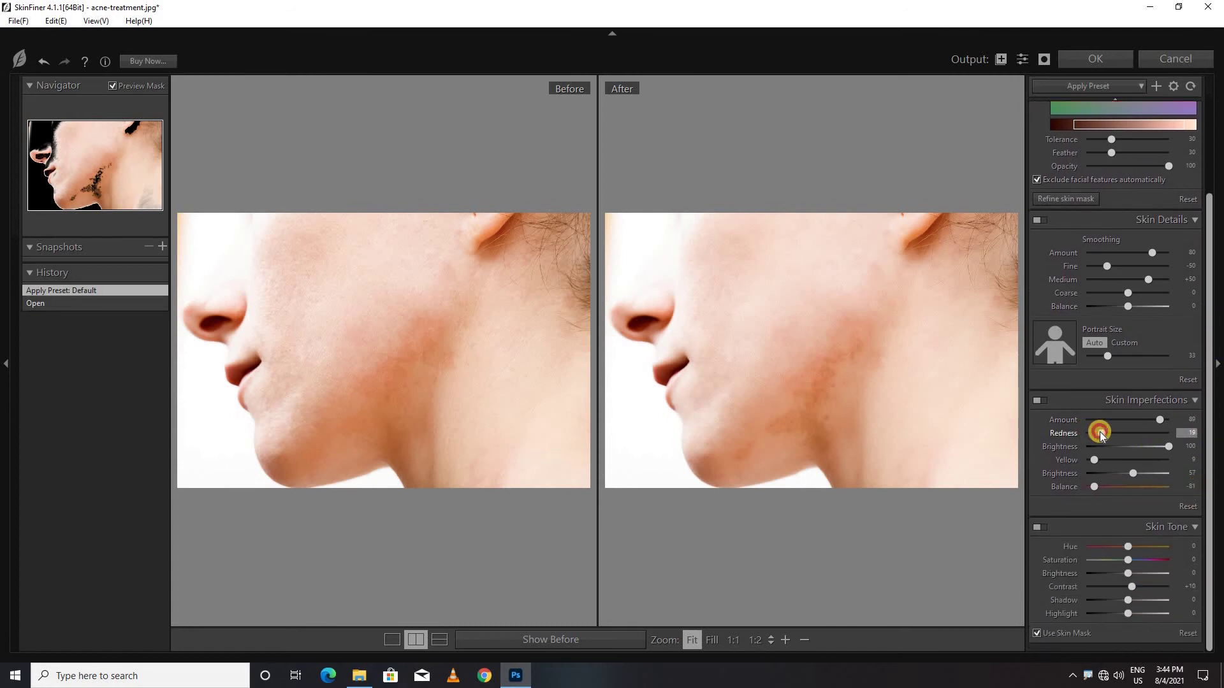
drag(1100, 433, 1093, 433)
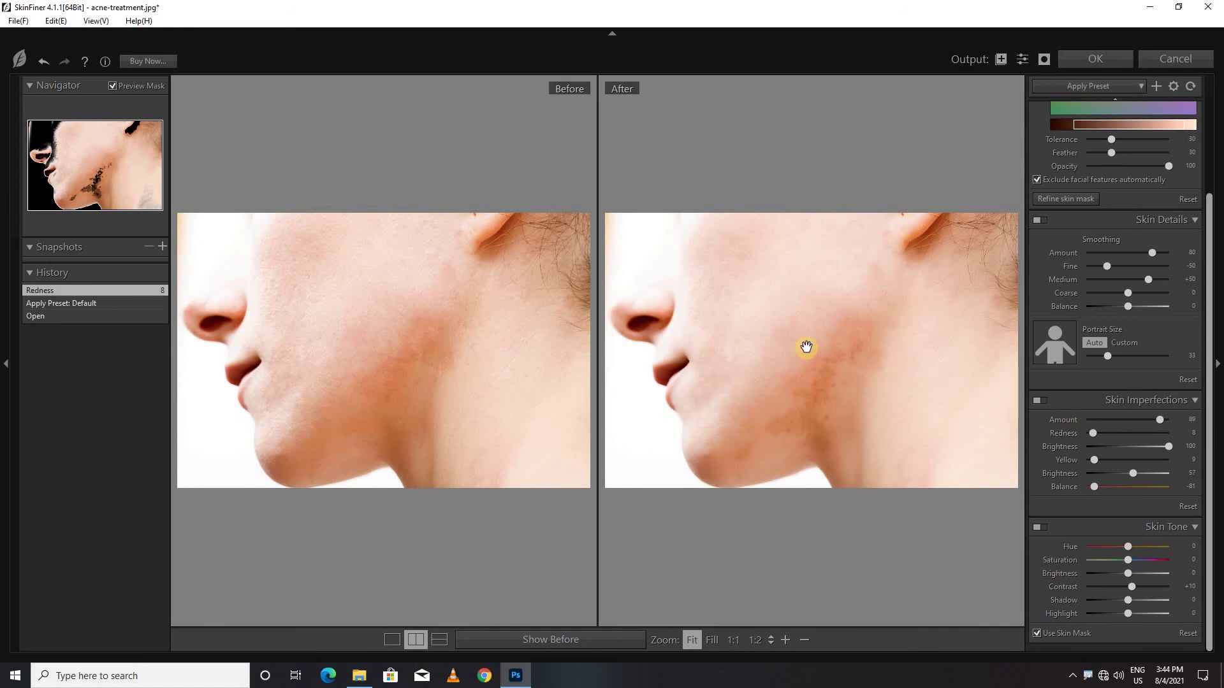
click(806, 348)
click(806, 348)
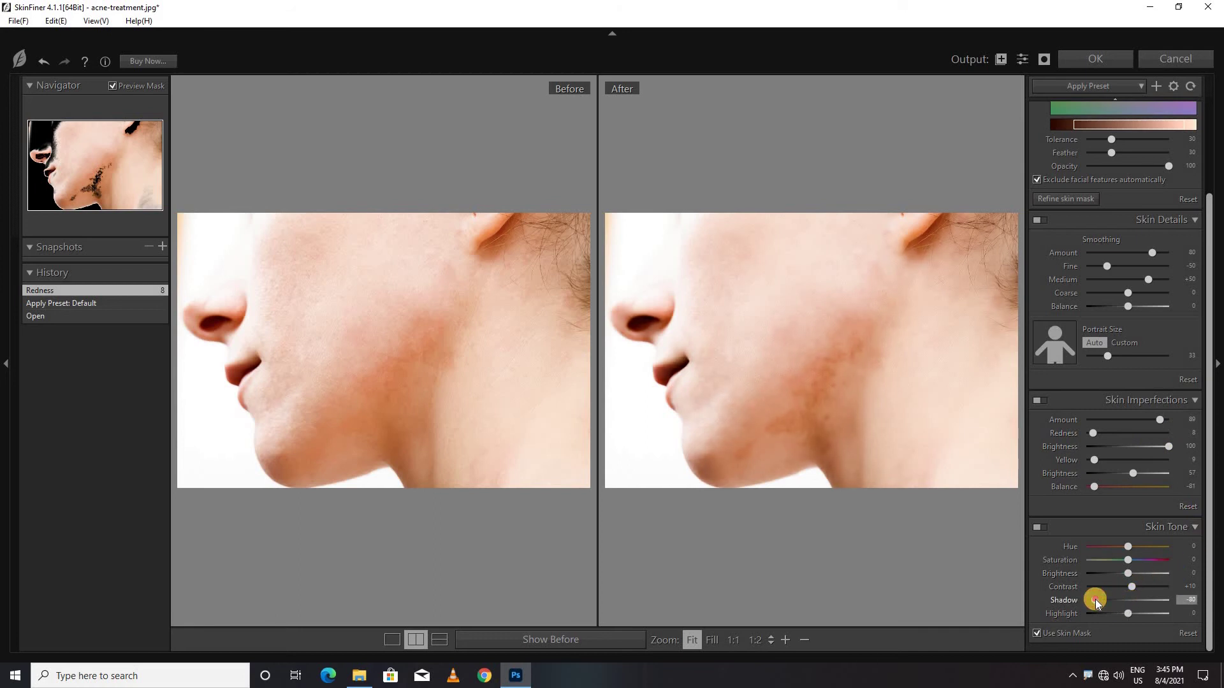
drag(1123, 598, 1122, 598)
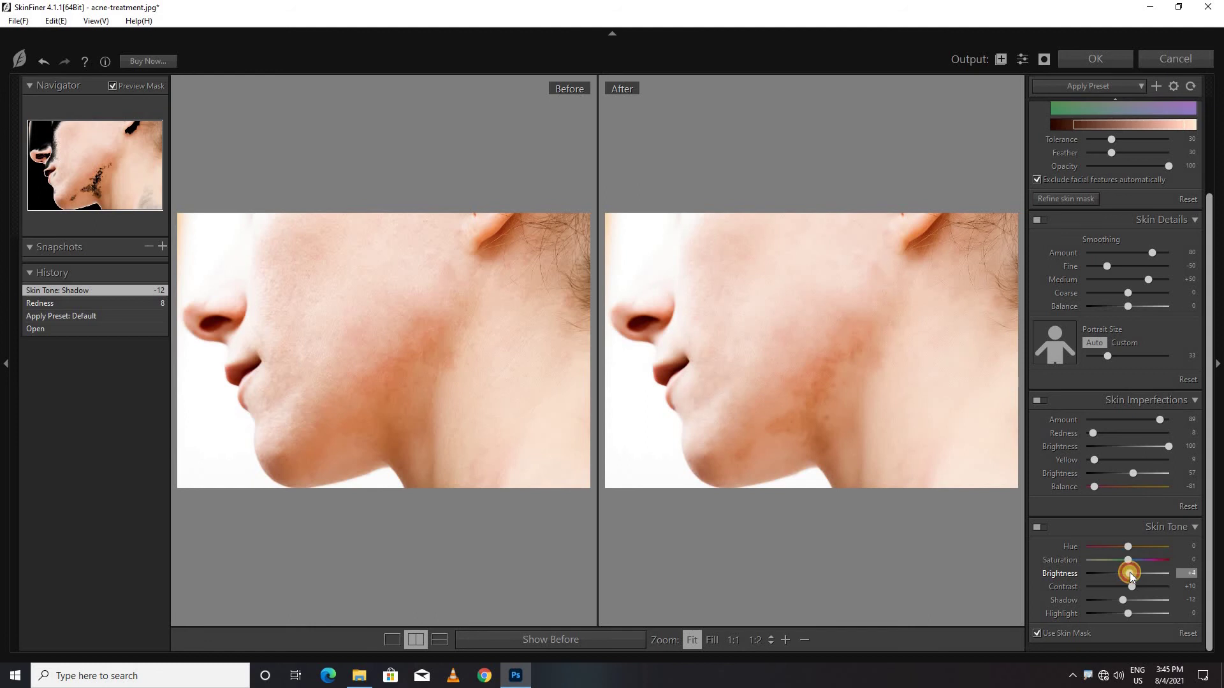
drag(1130, 573, 1131, 577)
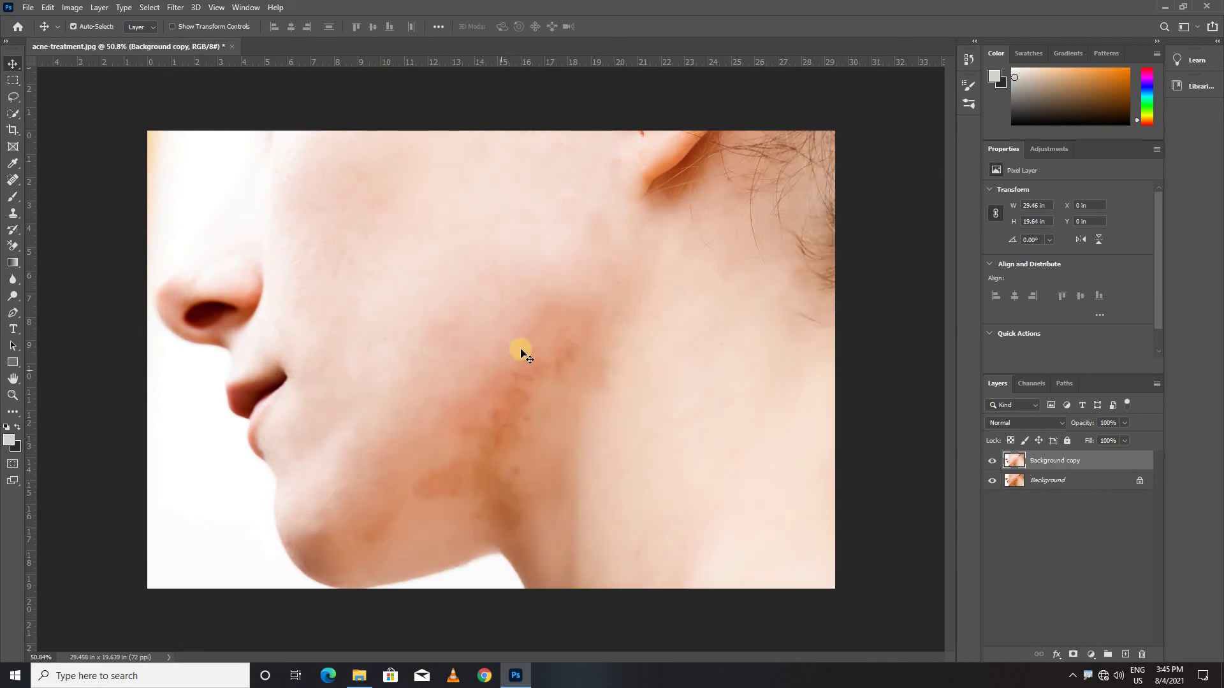
Step: Toggle the Background copy layer's visibility to compare the SkinFiner retouch with the original
scroll(508, 370, up, 3)
scroll(521, 349, down, 4)
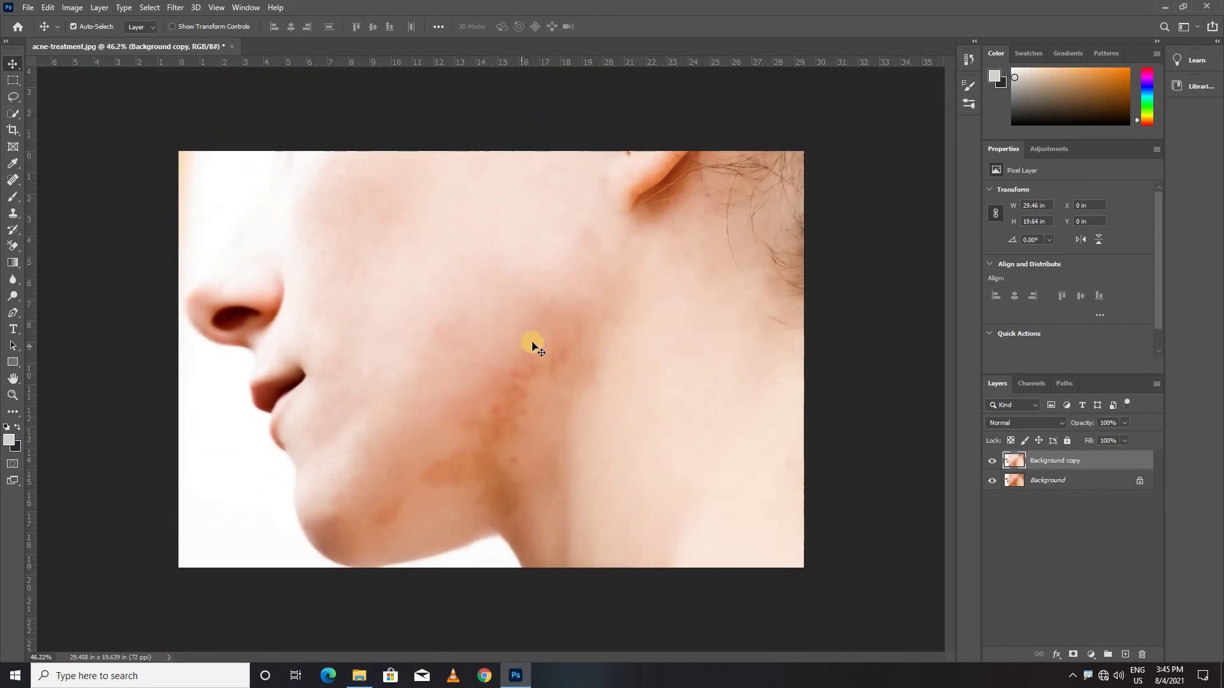
scroll(534, 344, up, 1)
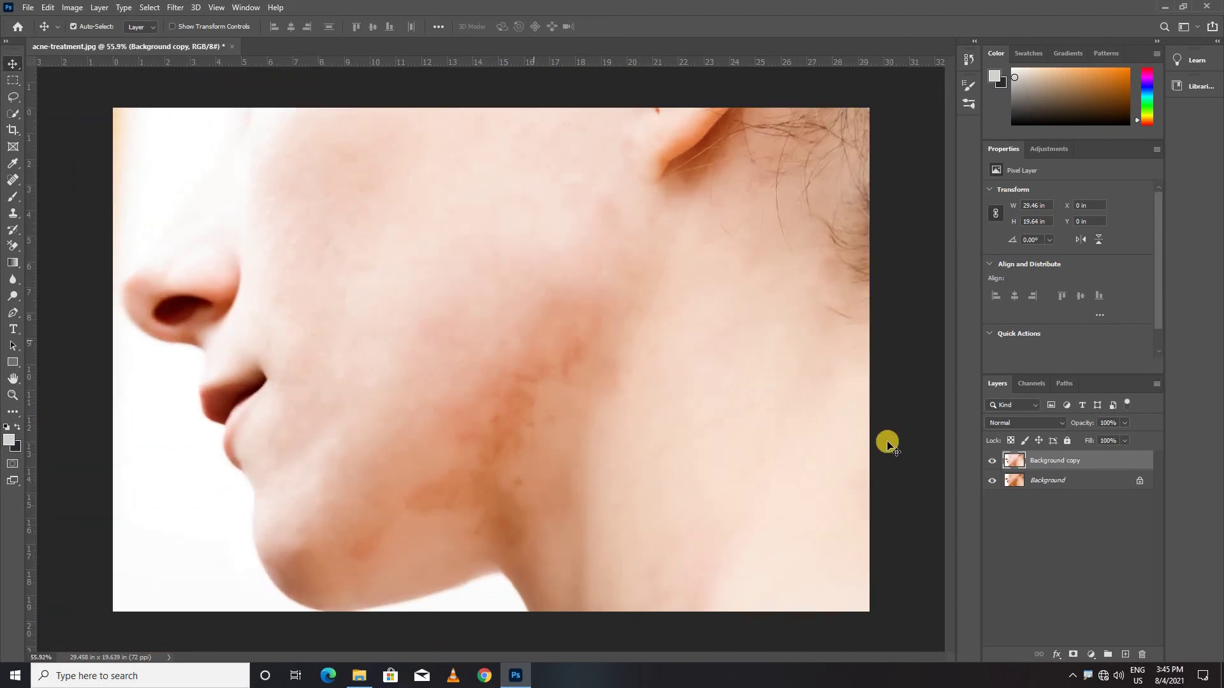
click(992, 466)
click(992, 466)
click(991, 466)
click(993, 464)
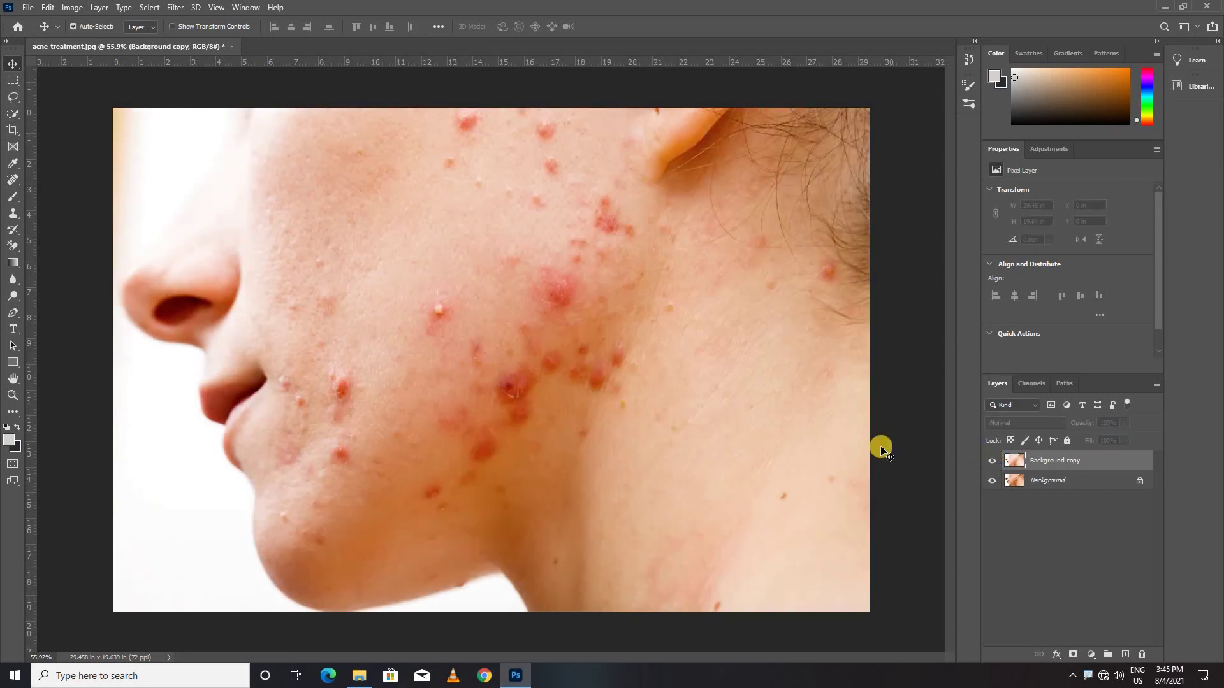
key(ctrl+comma)
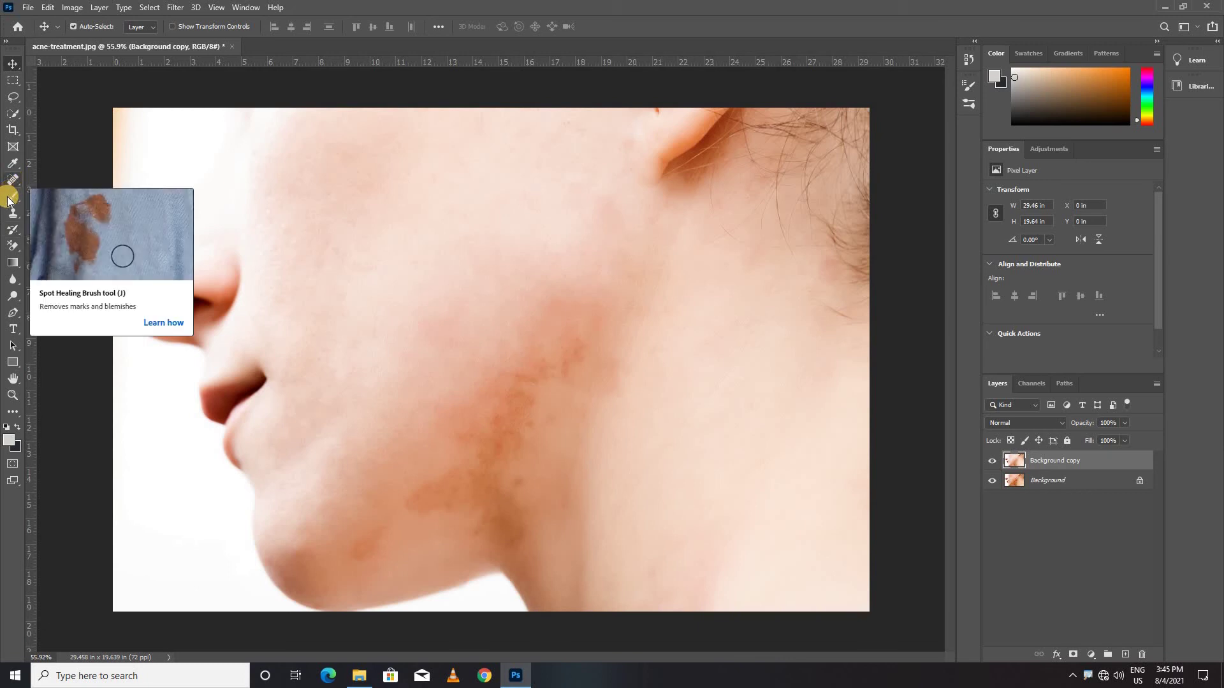
Step: Select the Mixer Brush Tool and enlarge it to about size 90
click(13, 197)
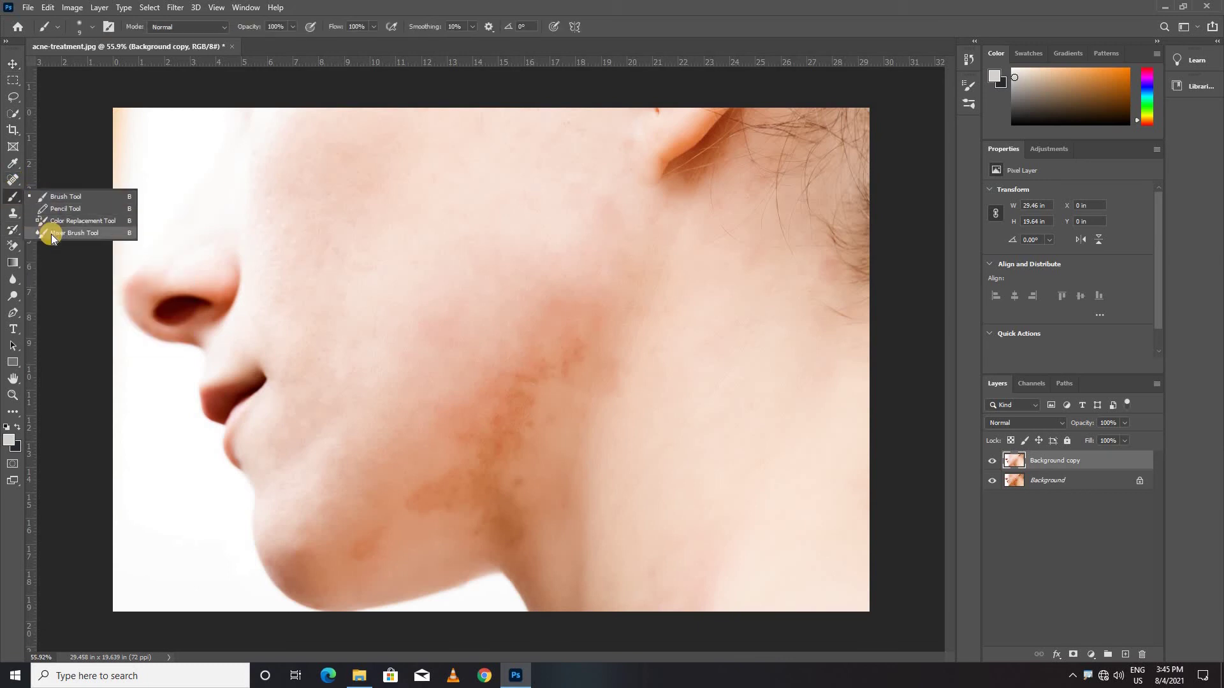
click(151, 152)
key(shift+b)
key(shift+b)
key(shift+b)
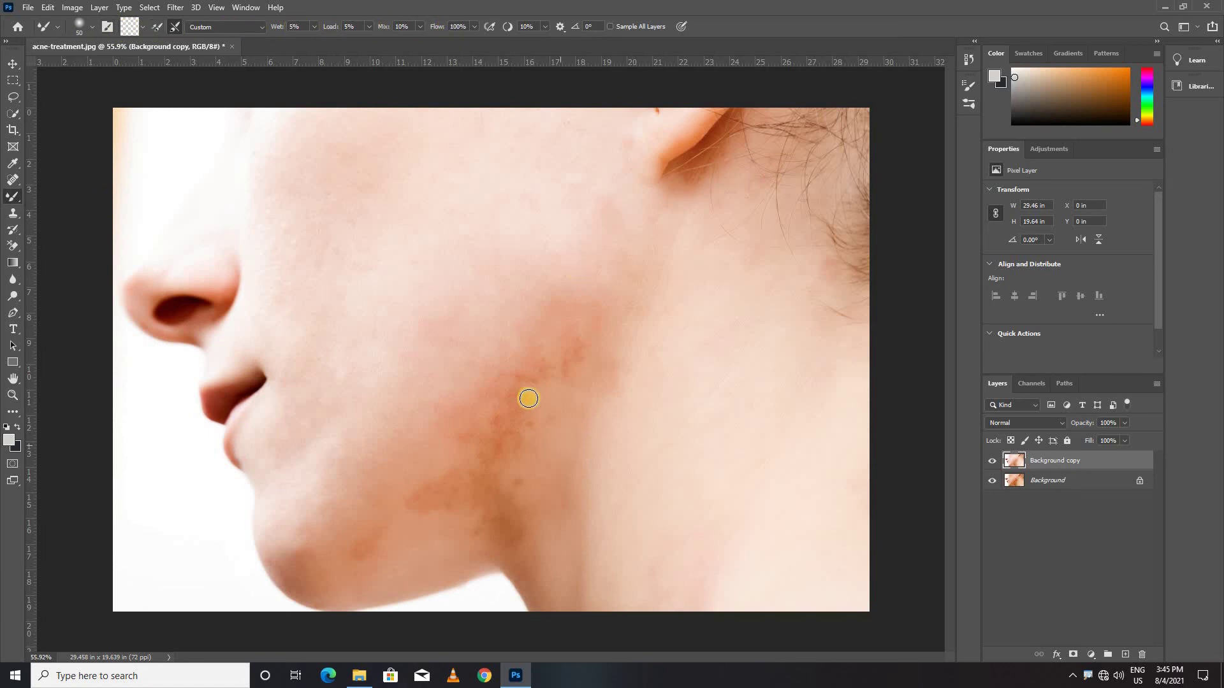
scroll(529, 398, up, 2)
key(bracketright)
key(bracketright)
key(bracketright)
Step: Blend away the red blotches across the mid and upper cheek
drag(548, 344, 535, 397)
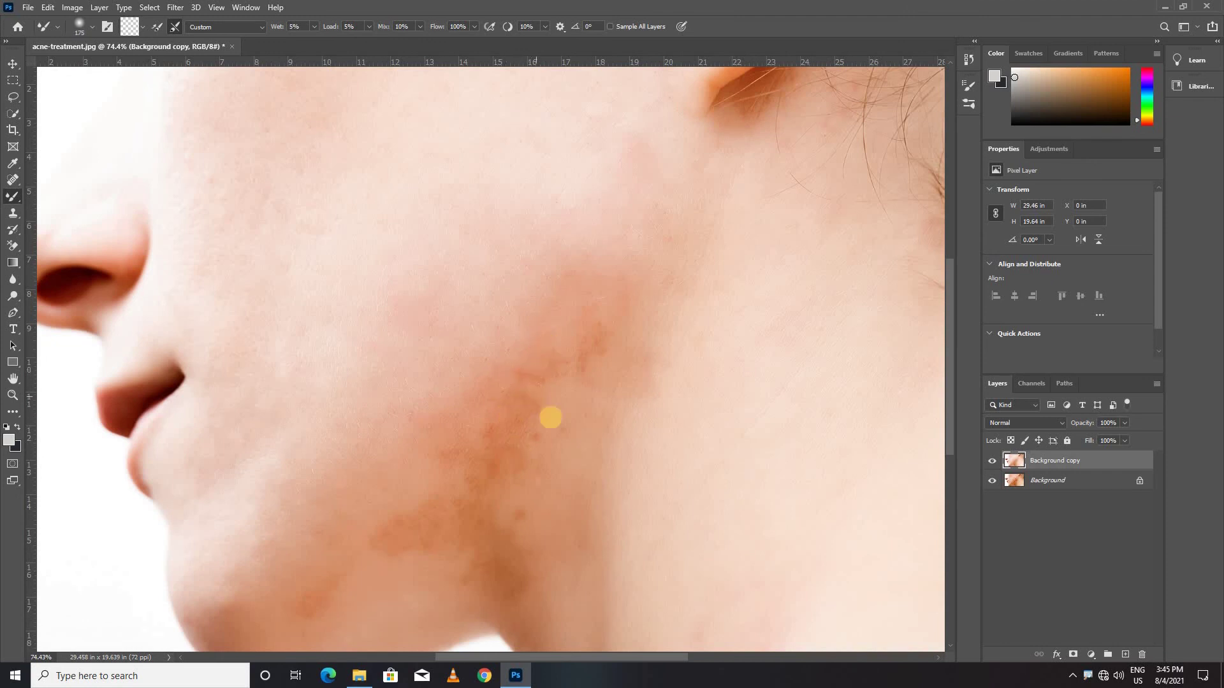
drag(535, 396, 598, 341)
mouse_move(472, 385)
mouse_down()
mouse_move(472, 487)
mouse_move(487, 498)
mouse_move(470, 536)
mouse_up()
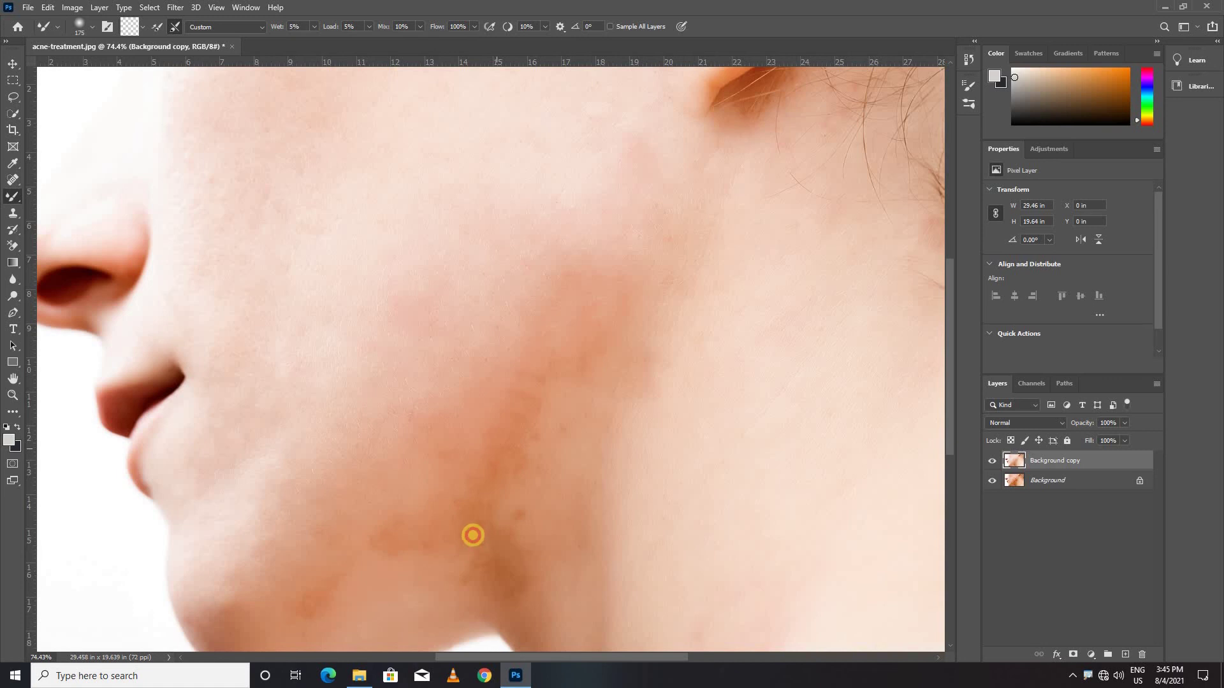
click(475, 581)
mouse_move(475, 582)
mouse_down()
mouse_move(454, 582)
mouse_move(510, 589)
mouse_up()
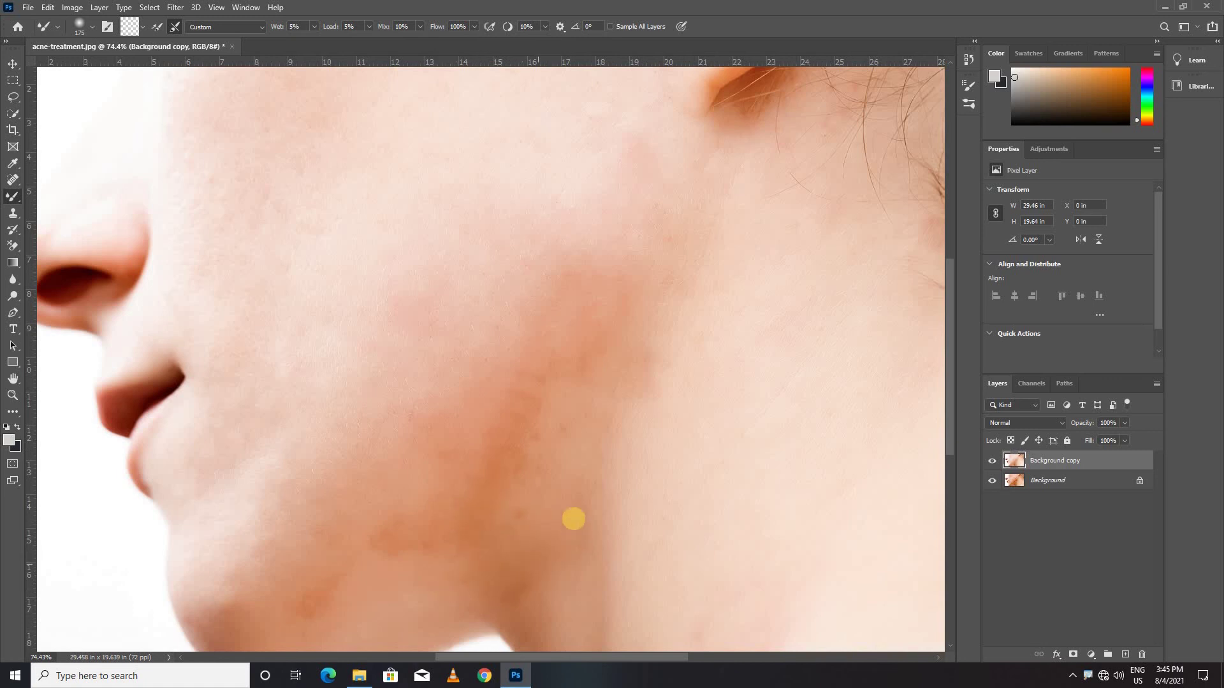
click(566, 267)
drag(566, 266, 539, 341)
Step: Smooth the redness on the lower cheek and jaw, then dab the chin with a smaller brush
drag(634, 276, 520, 394)
drag(495, 467, 517, 380)
click(559, 451)
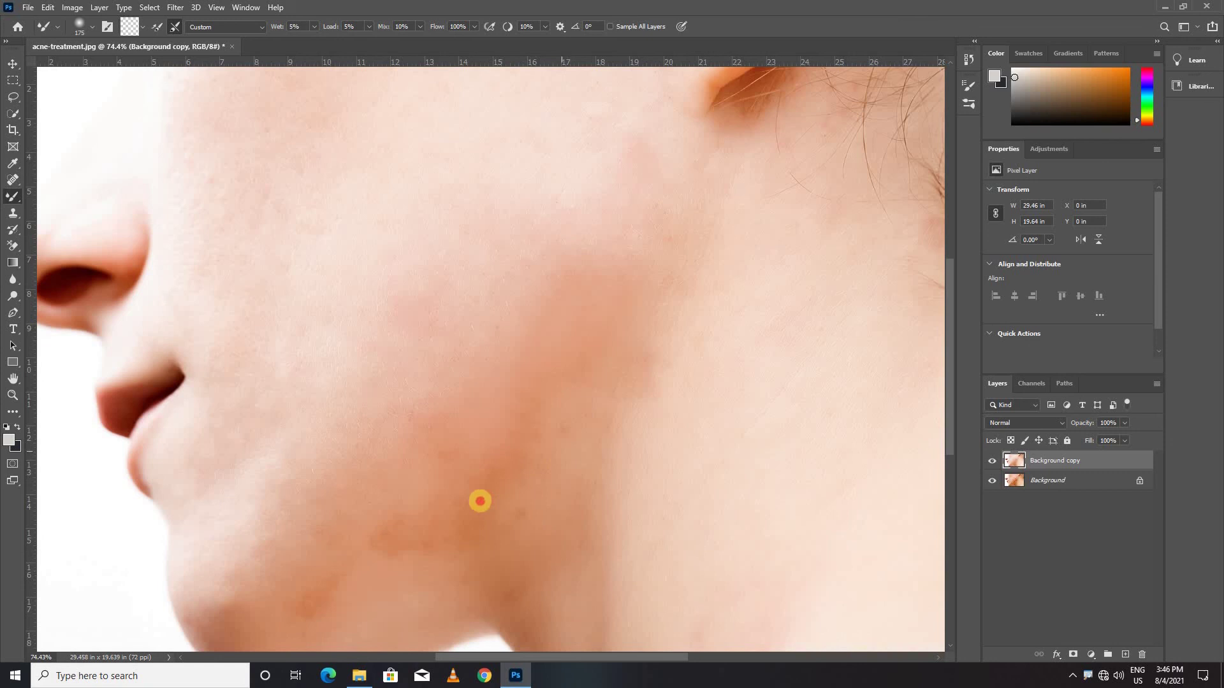
drag(558, 451, 451, 494)
mouse_move(365, 545)
mouse_down()
mouse_move(492, 527)
mouse_move(385, 538)
mouse_move(508, 480)
mouse_move(376, 570)
mouse_up()
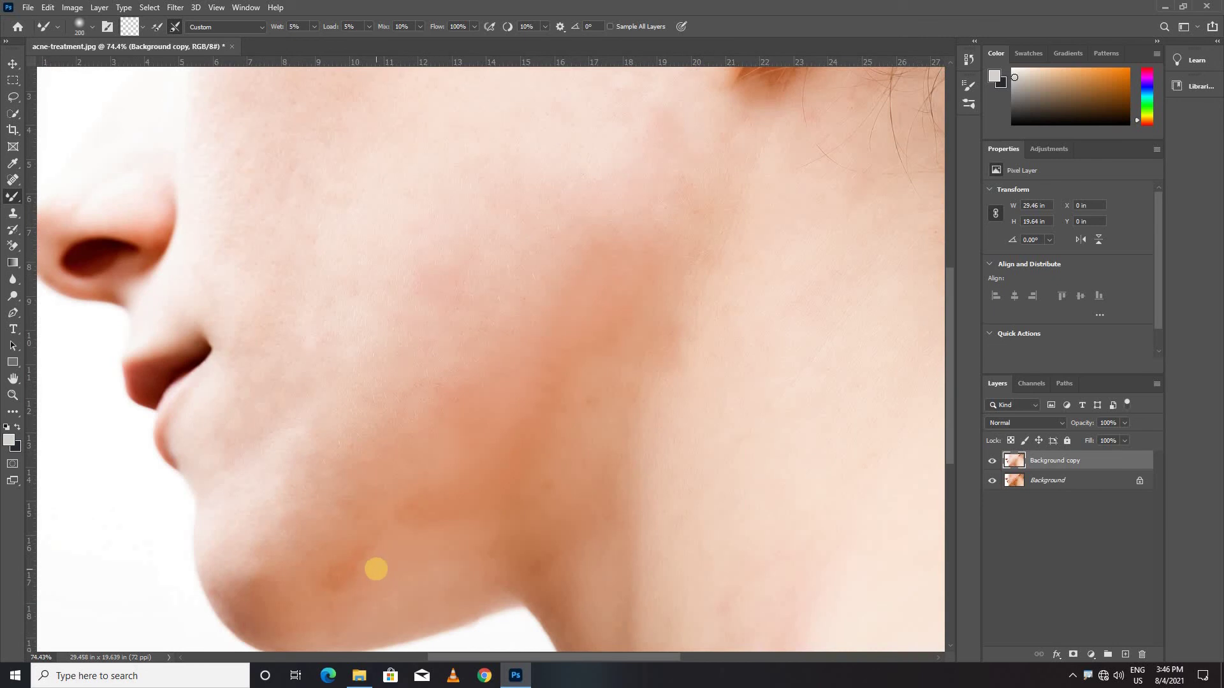
key(bracketleft)
key(bracketleft)
key(bracketleft)
click(315, 573)
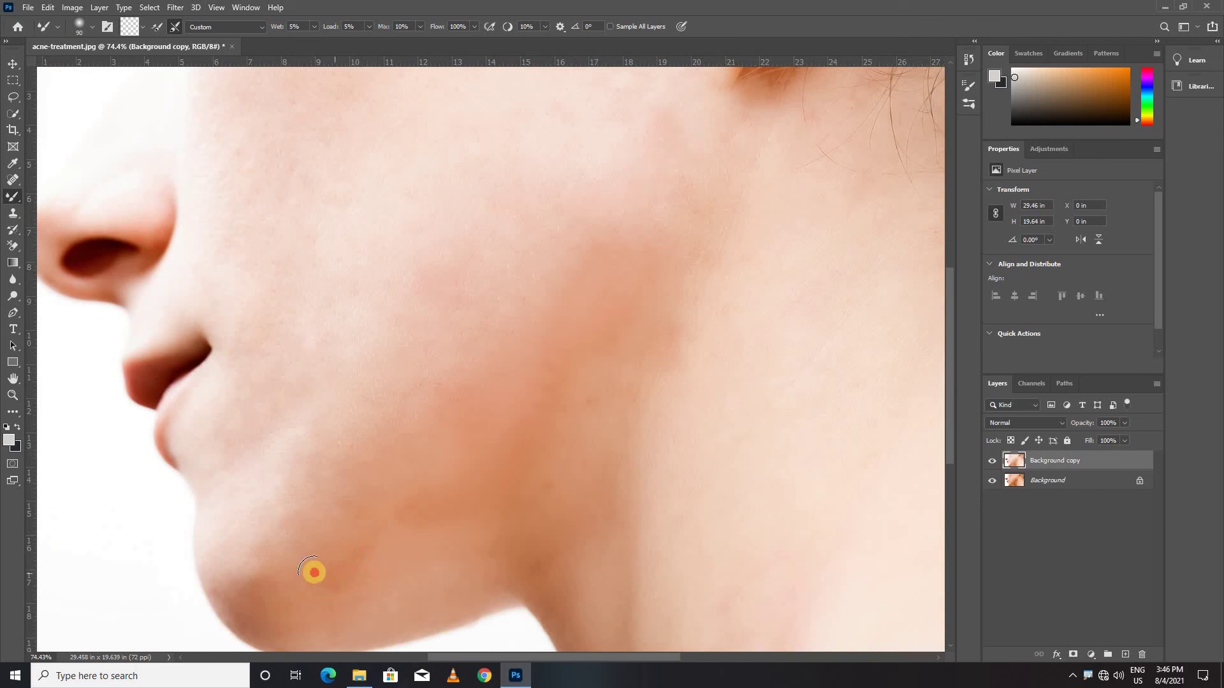
click(427, 507)
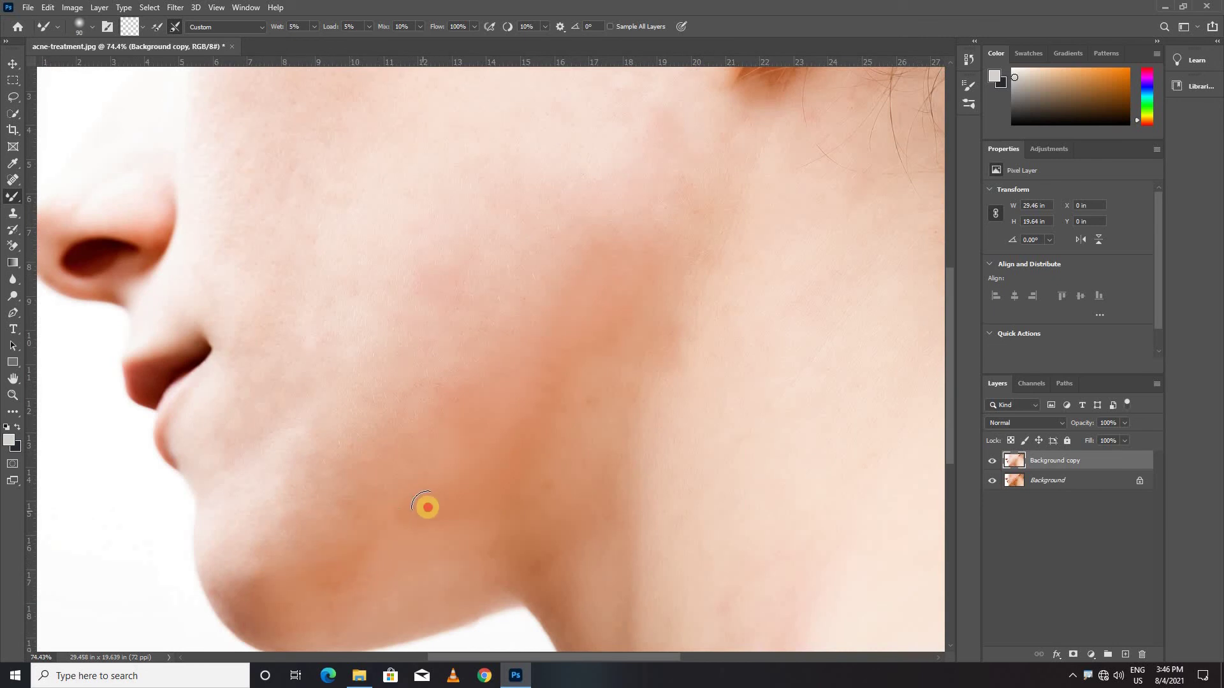
scroll(465, 246, down, 2)
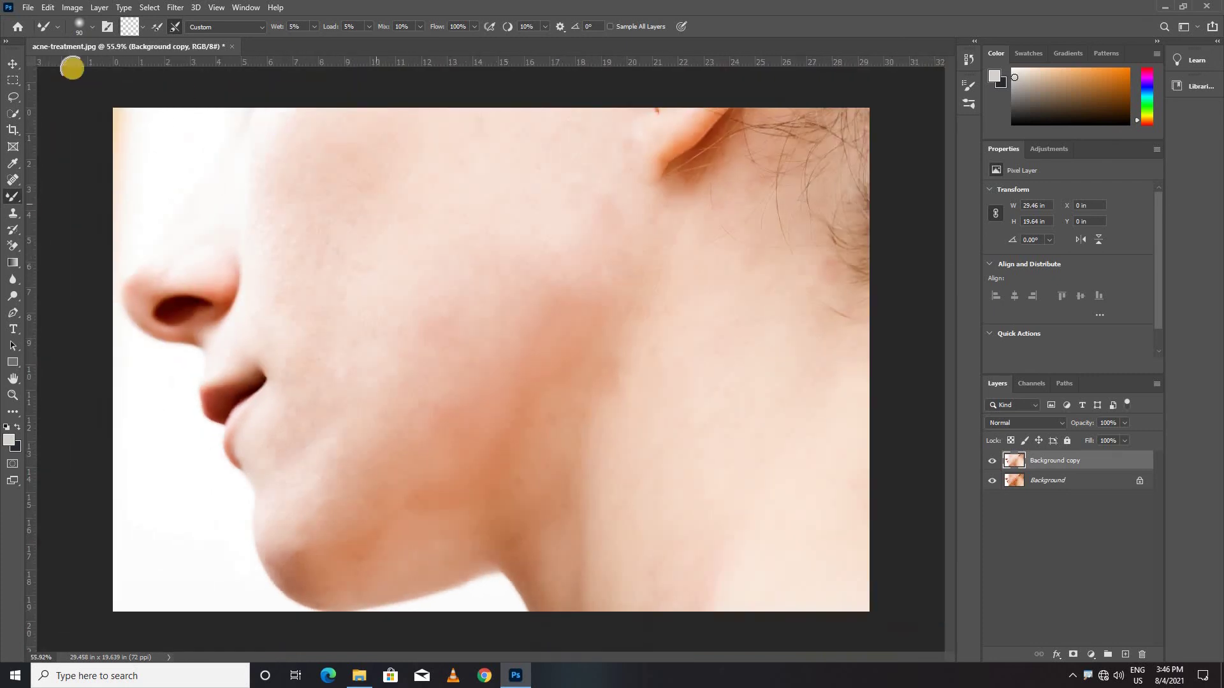
click(13, 64)
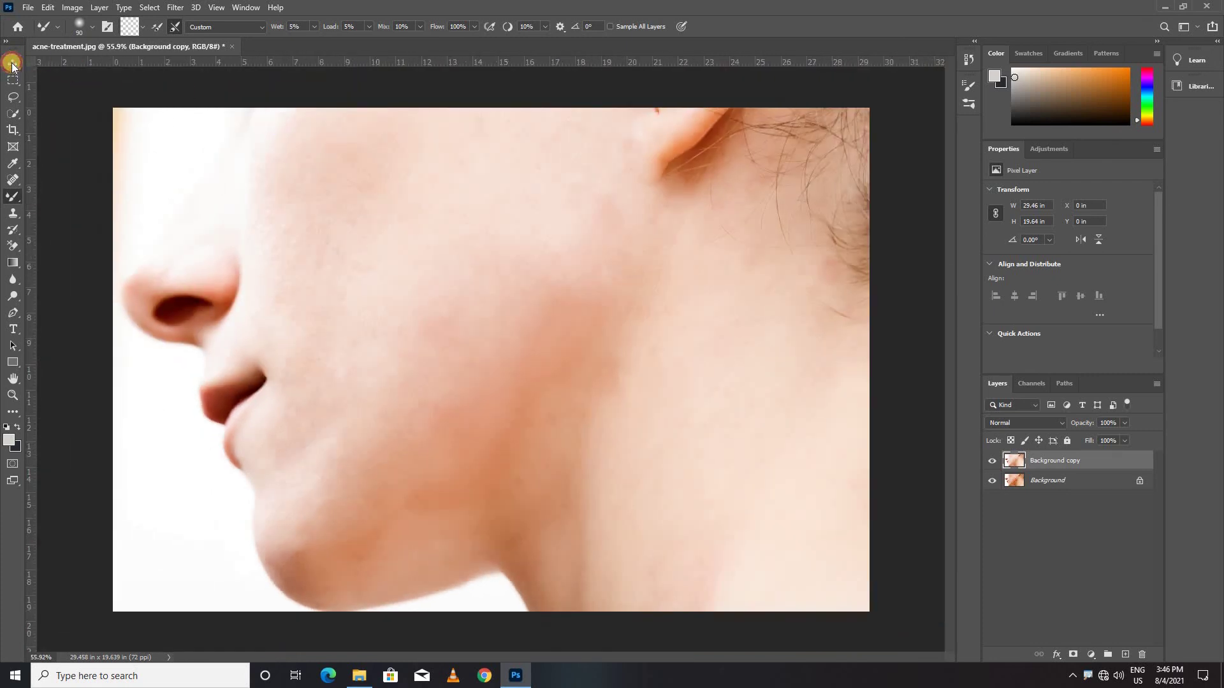
click(992, 462)
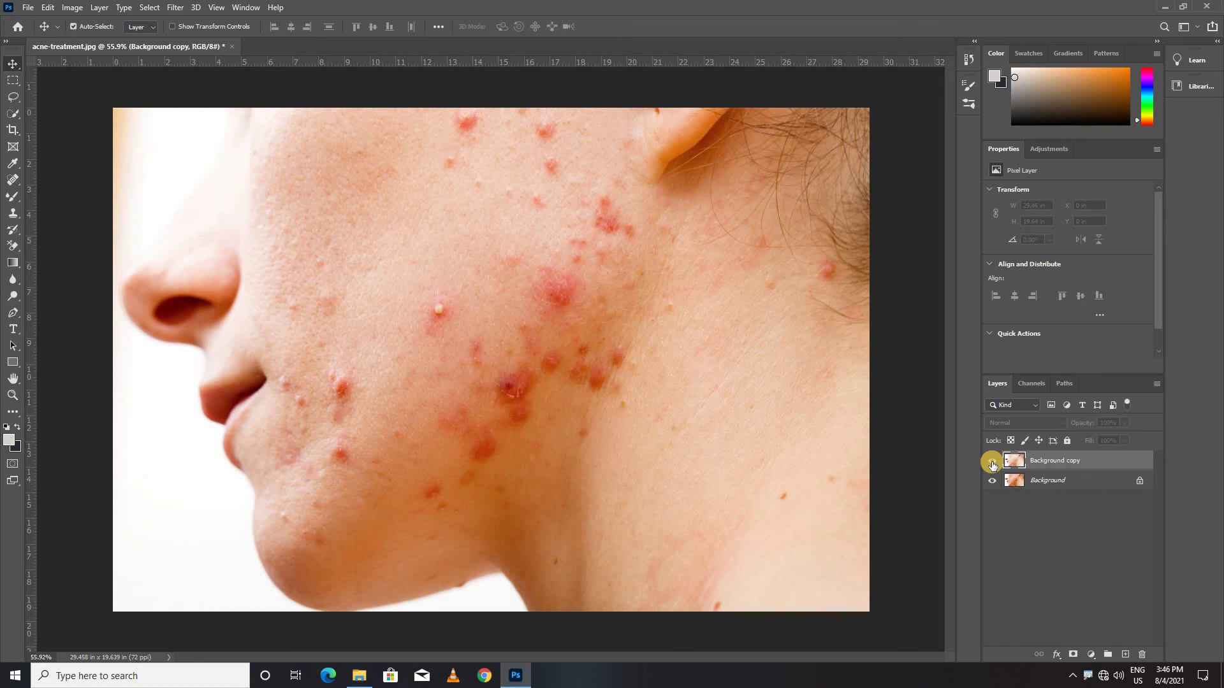
click(992, 461)
click(992, 461)
click(992, 461)
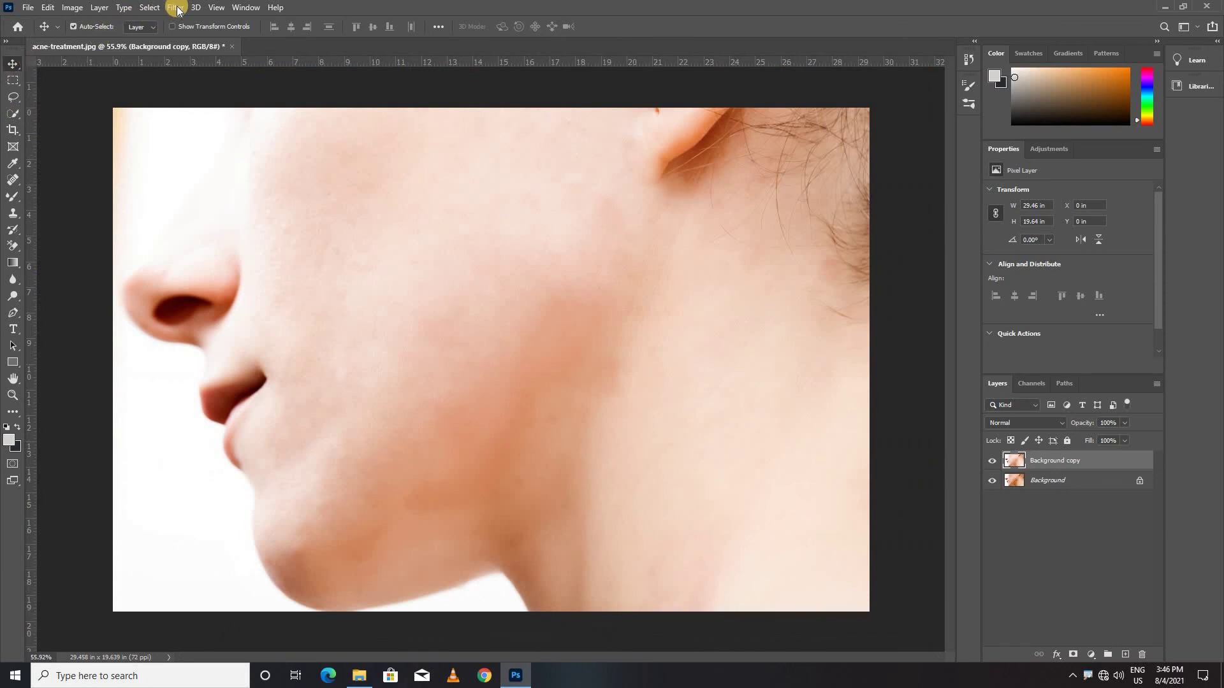
click(178, 9)
Step: In the Camera Raw Filter, move the tone curve's black point to 22
click(244, 82)
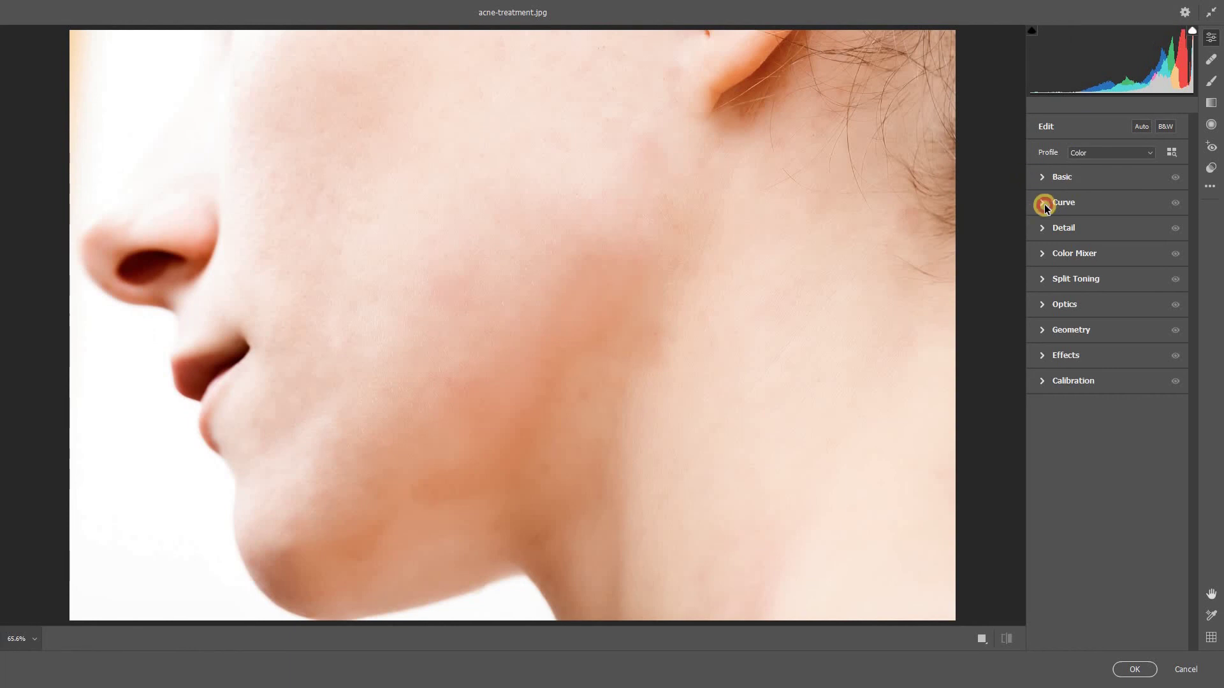
click(1042, 203)
drag(1038, 379, 1059, 395)
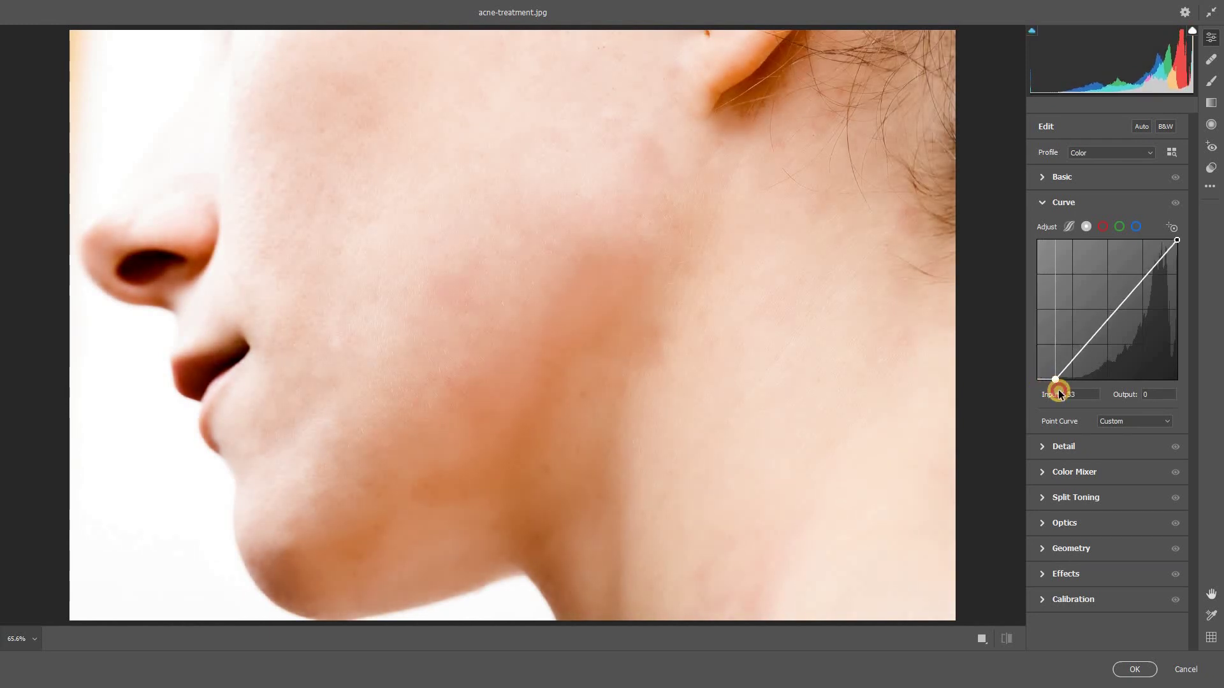
click(1042, 178)
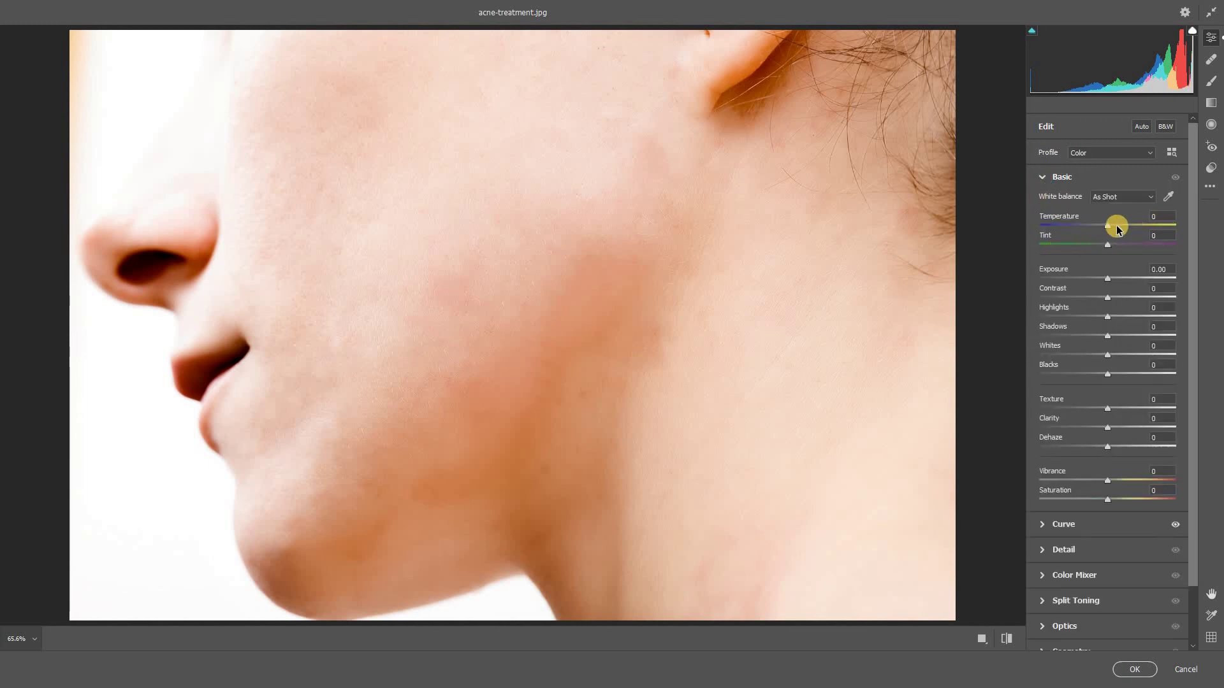
Step: Set Temperature -5, Contrast +11, Highlights -43, Shadows -16, Texture/Clarity +7 and apply
drag(1117, 230, 1107, 229)
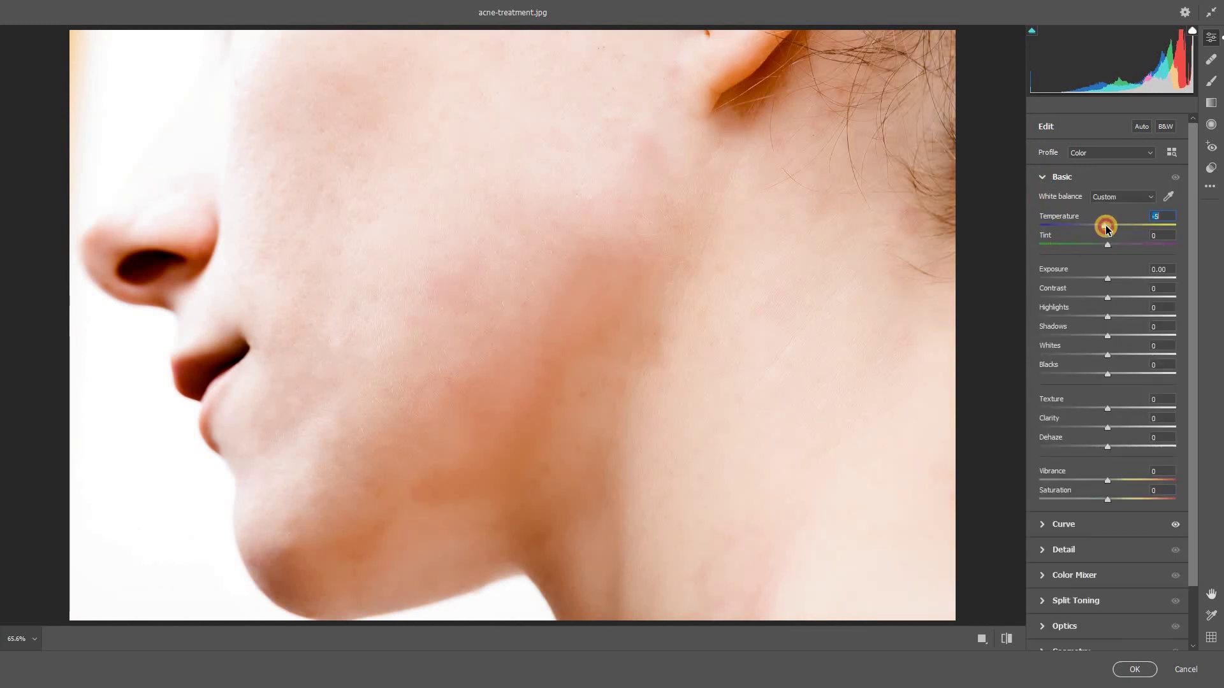
drag(1107, 297, 1076, 320)
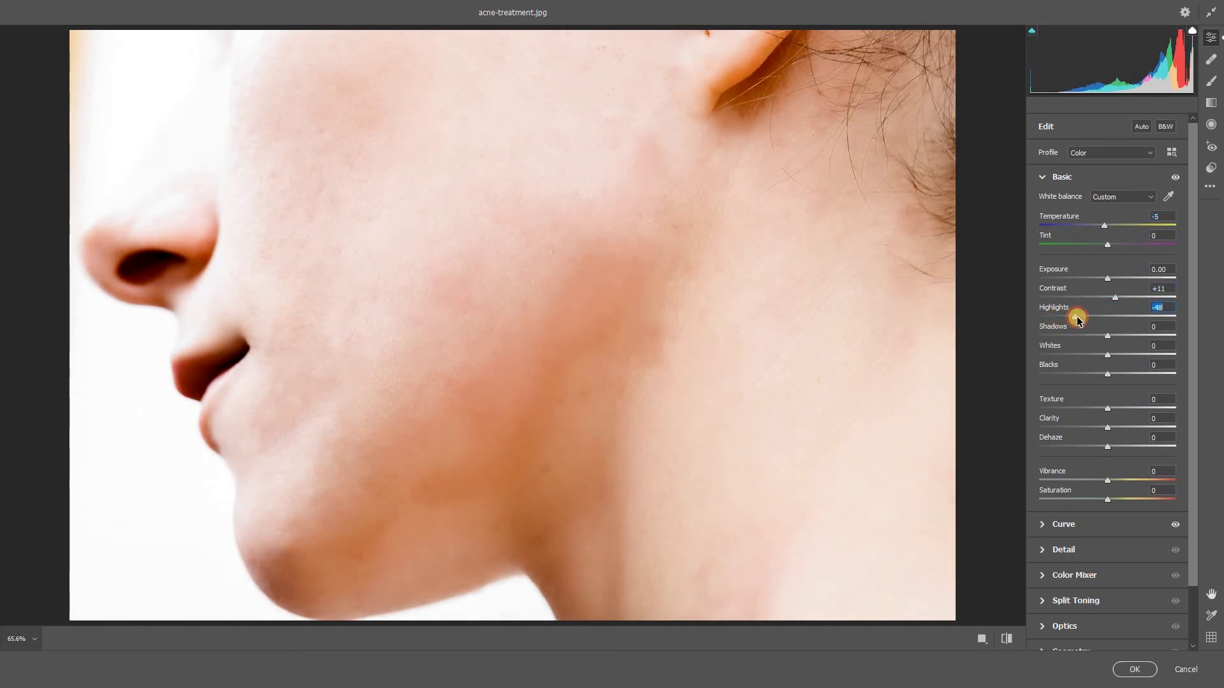
mouse_move(1108, 336)
mouse_down()
mouse_move(1082, 335)
mouse_move(1096, 334)
mouse_up()
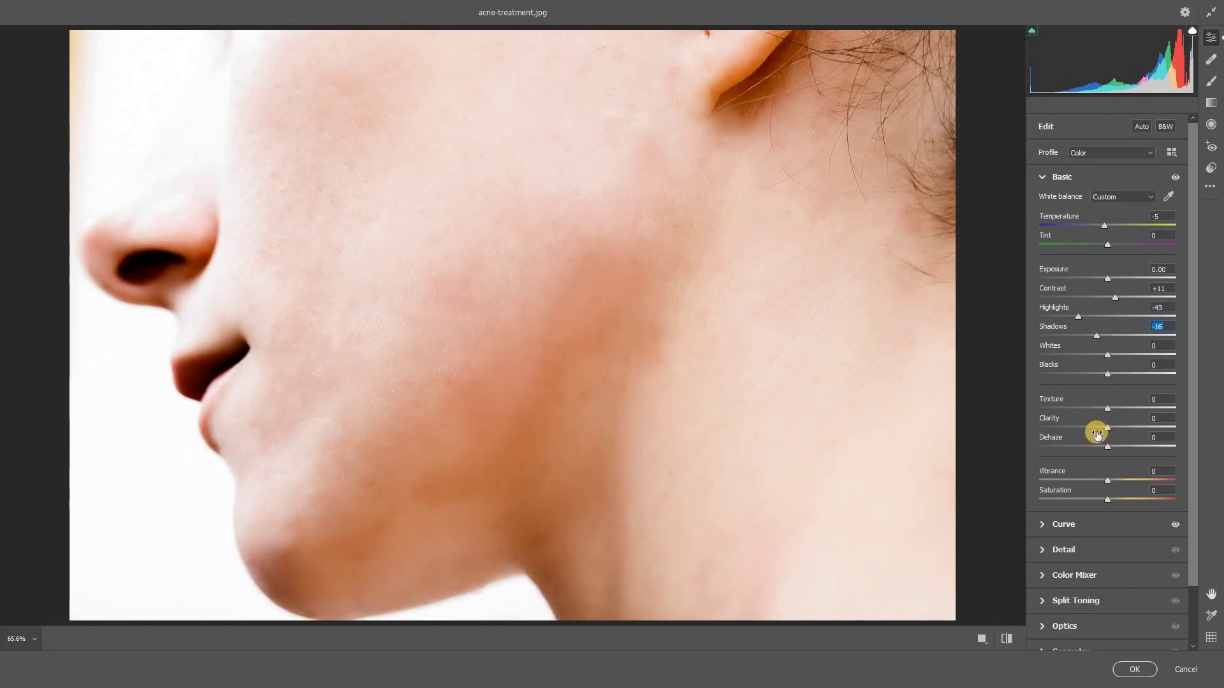
drag(1108, 428, 1114, 408)
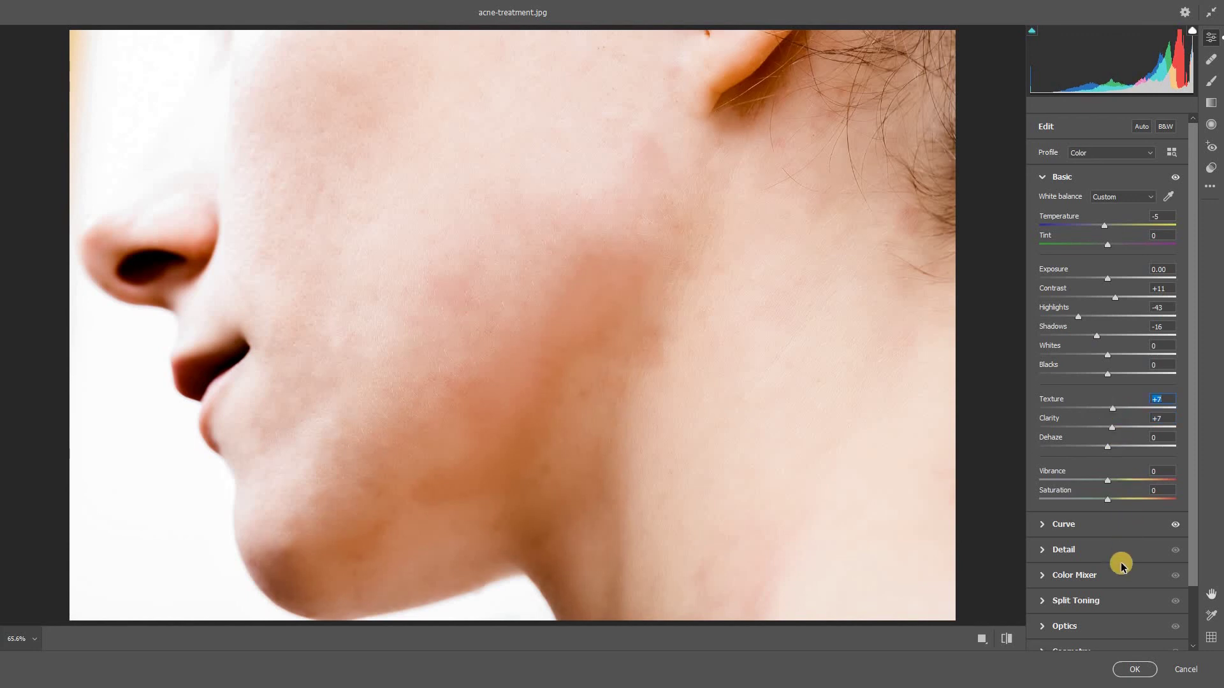
click(1132, 668)
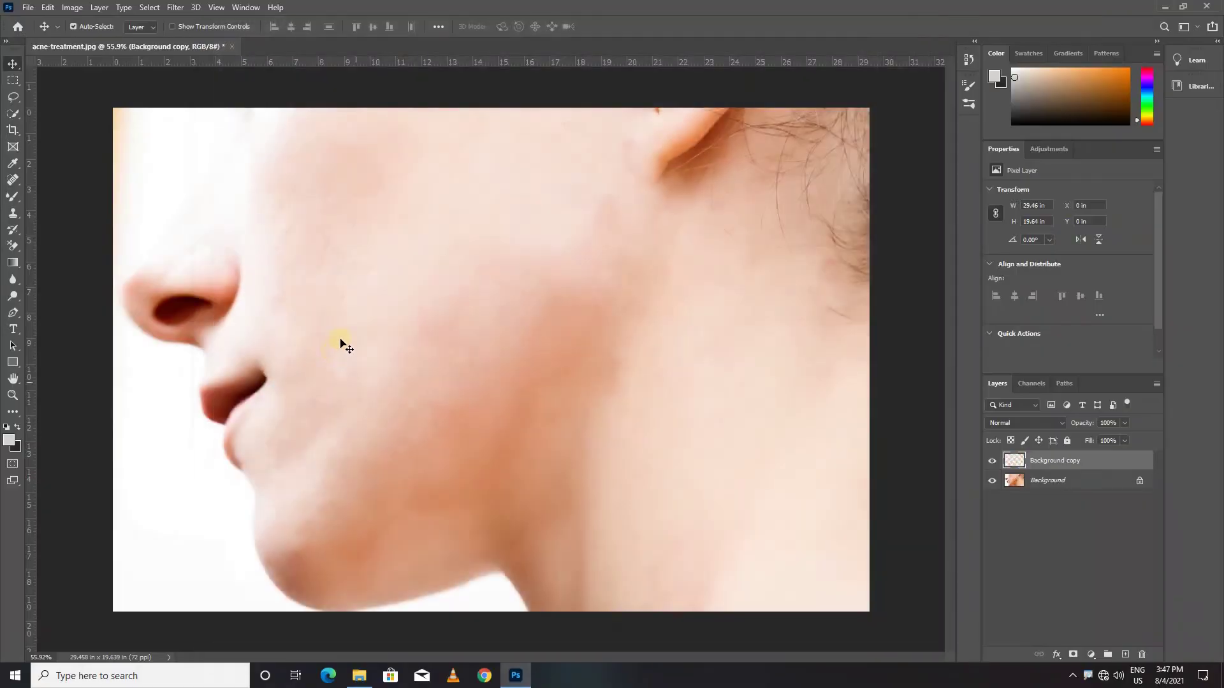
click(990, 461)
click(990, 461)
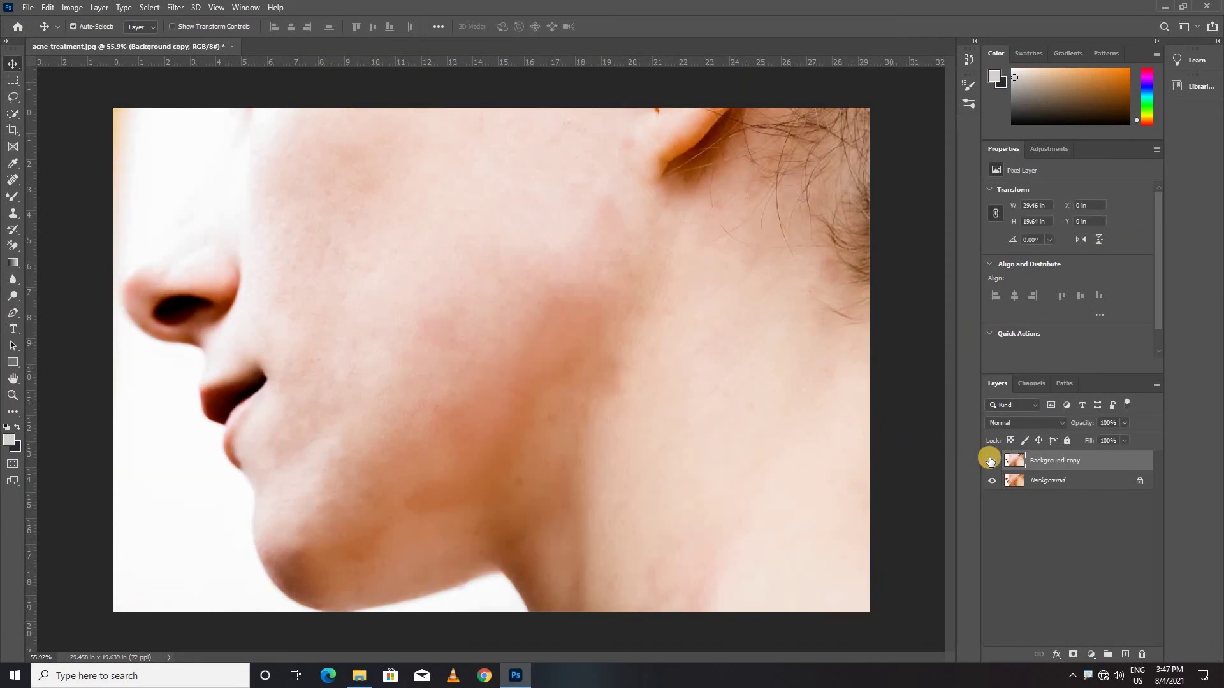
click(990, 461)
click(990, 460)
click(990, 460)
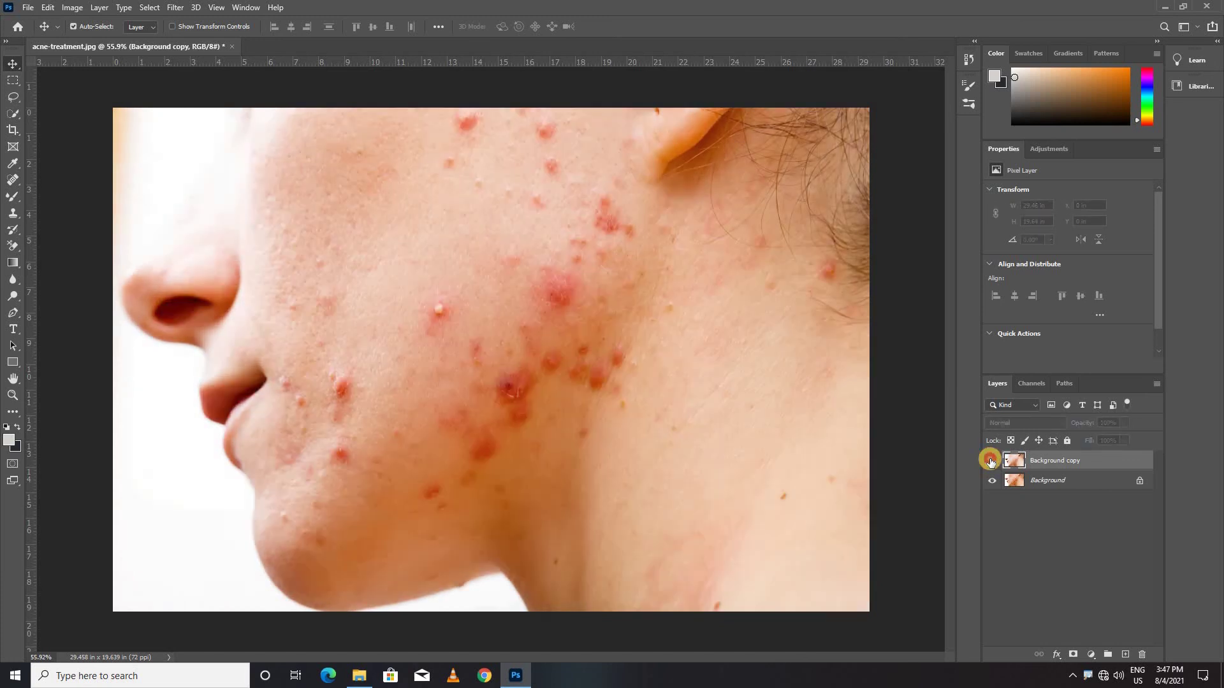